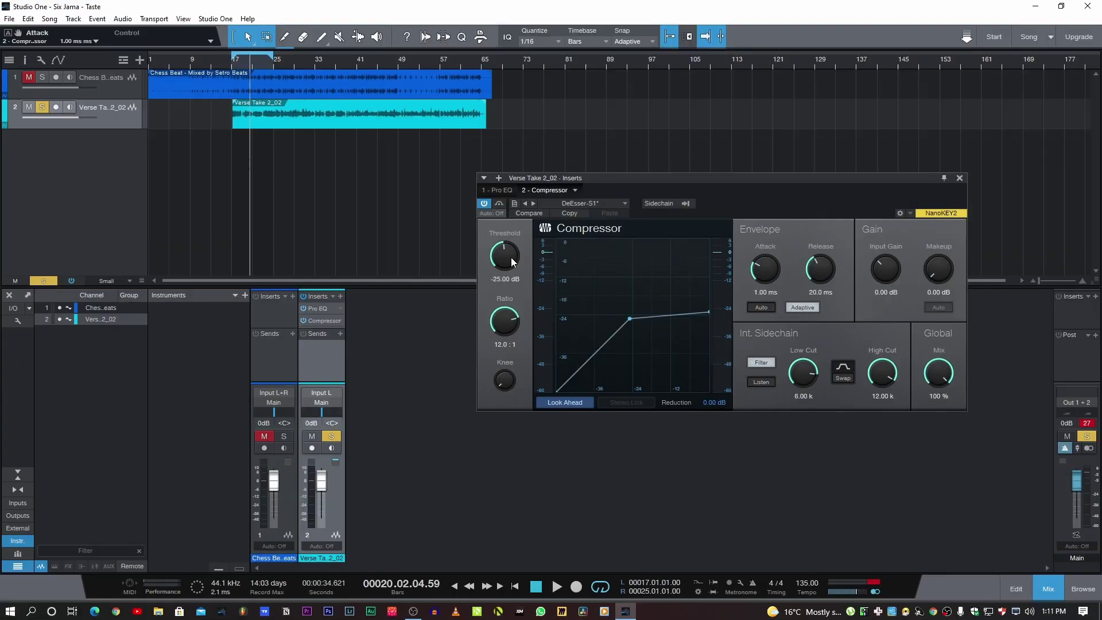
drag(512, 259, 510, 256)
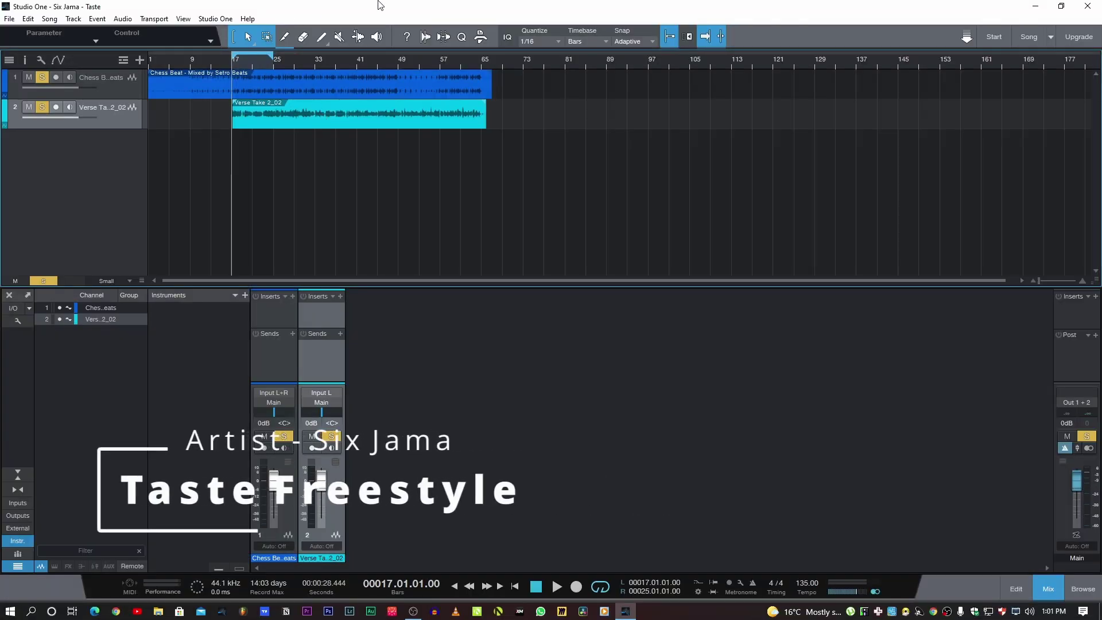
- Audition the full mix, and unsolo and mute the Chess Beat channel to play the verse vocal alone
key(space)
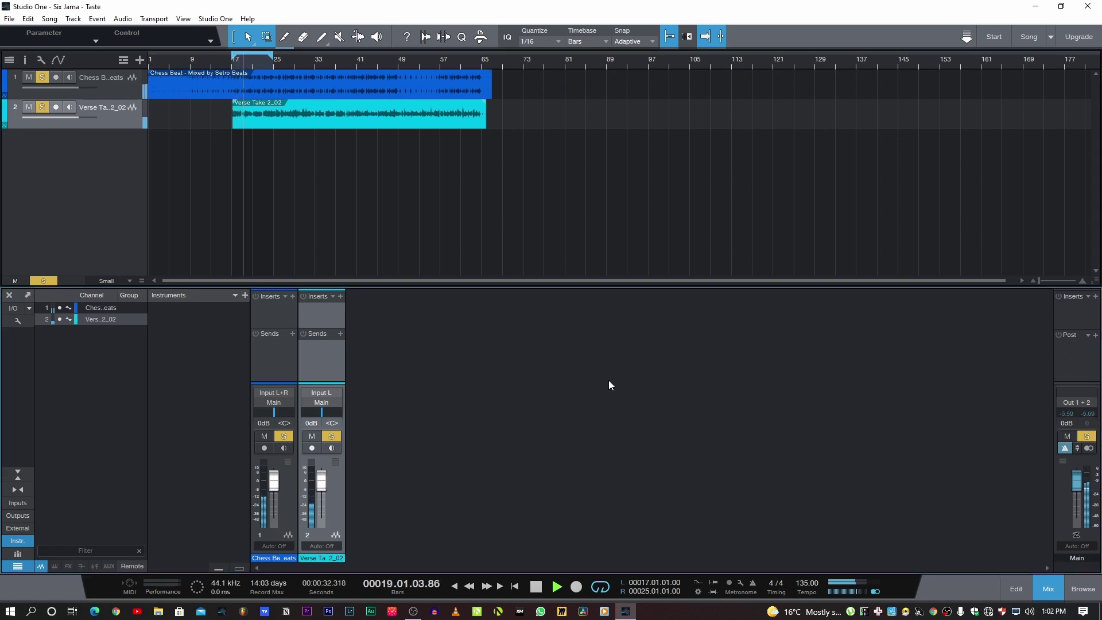
key(space)
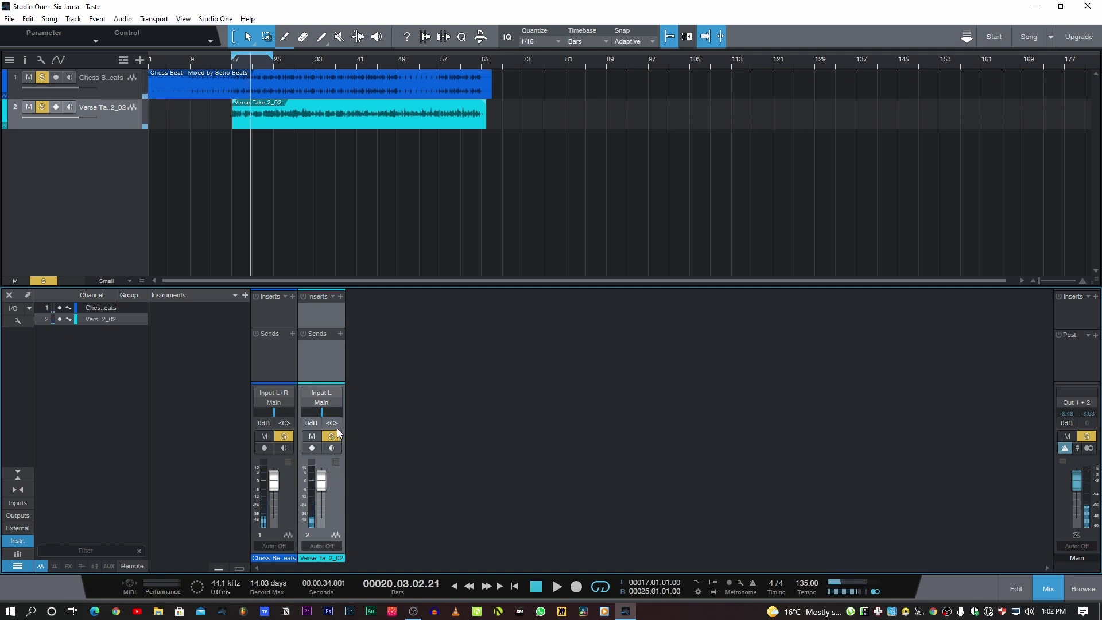
click(286, 434)
click(264, 436)
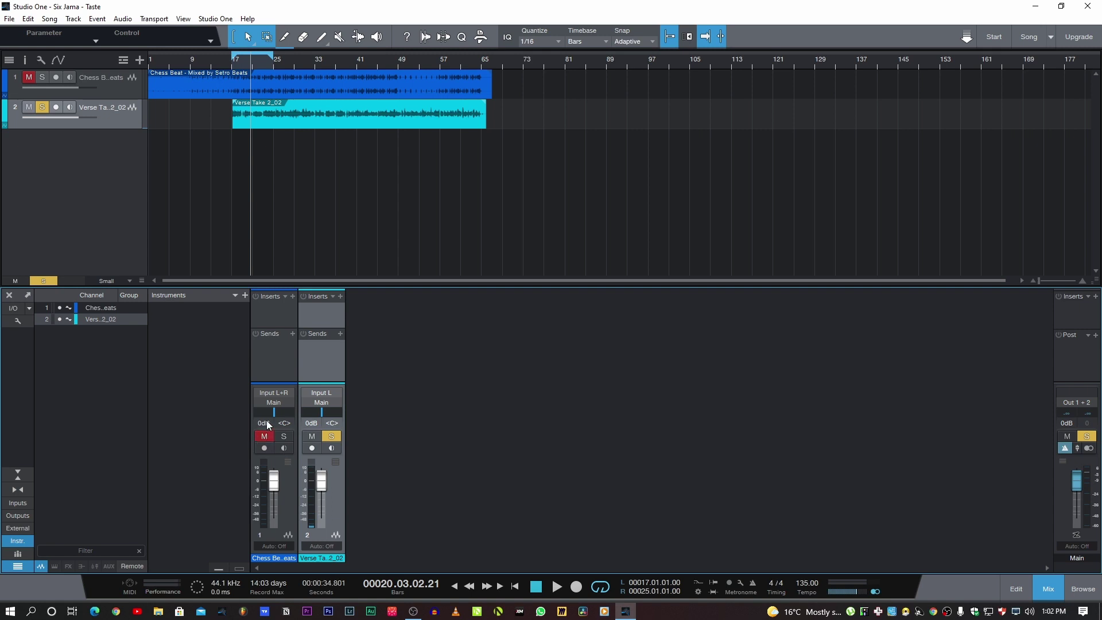
key(space)
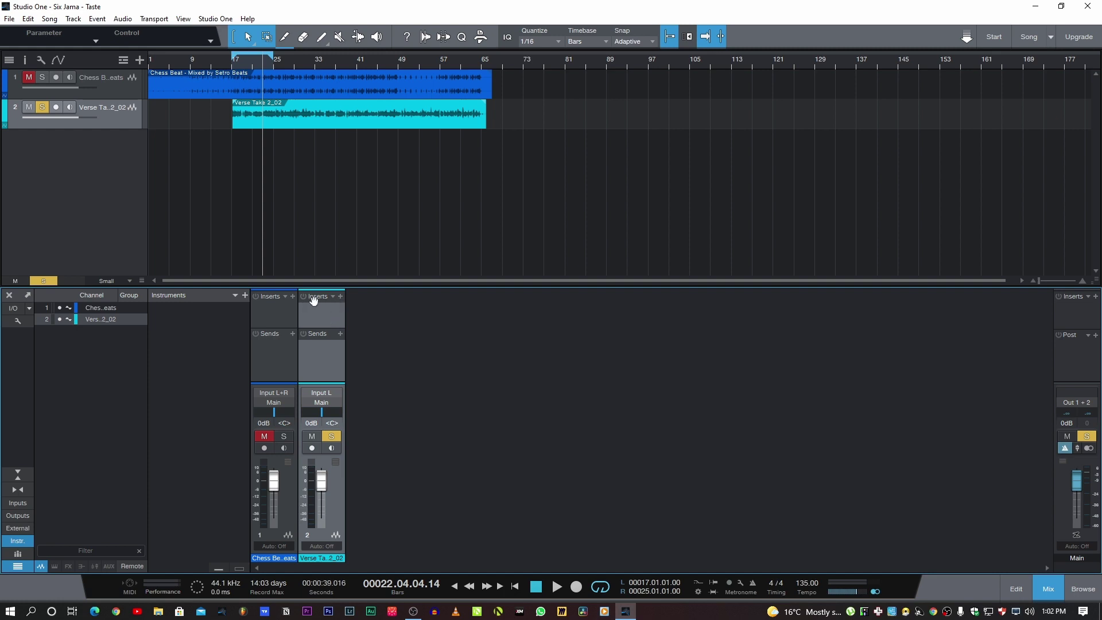
- Insert Pro EQ from the EQ effects folder on the Verse Take 2_02 channel and move its window clear of the mixer channels
click(344, 295)
click(341, 334)
click(331, 305)
click(333, 296)
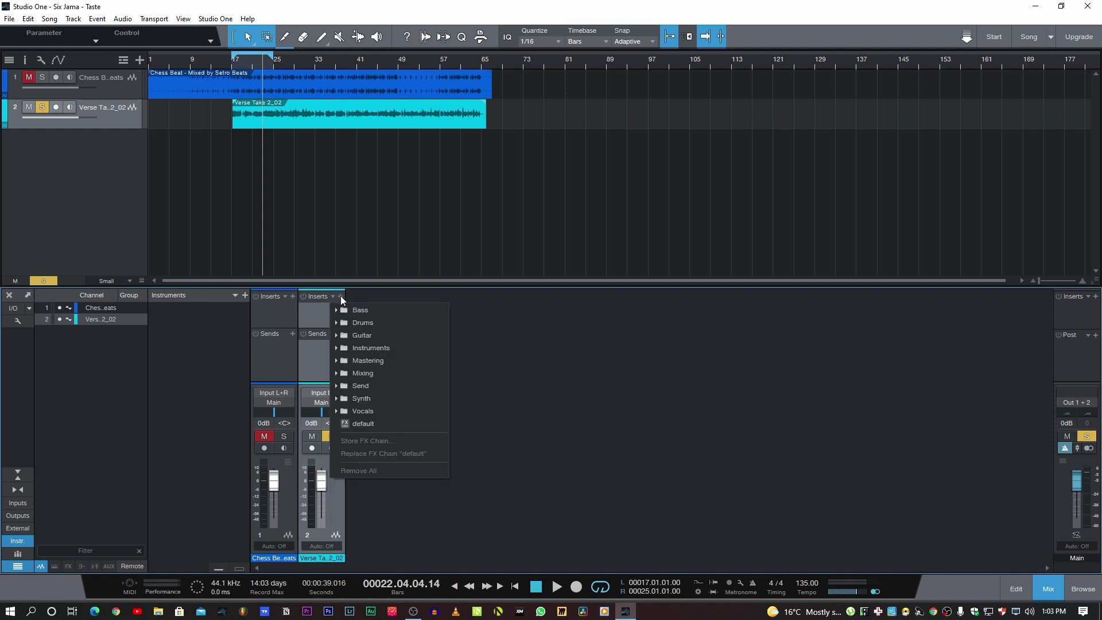
click(339, 295)
click(340, 295)
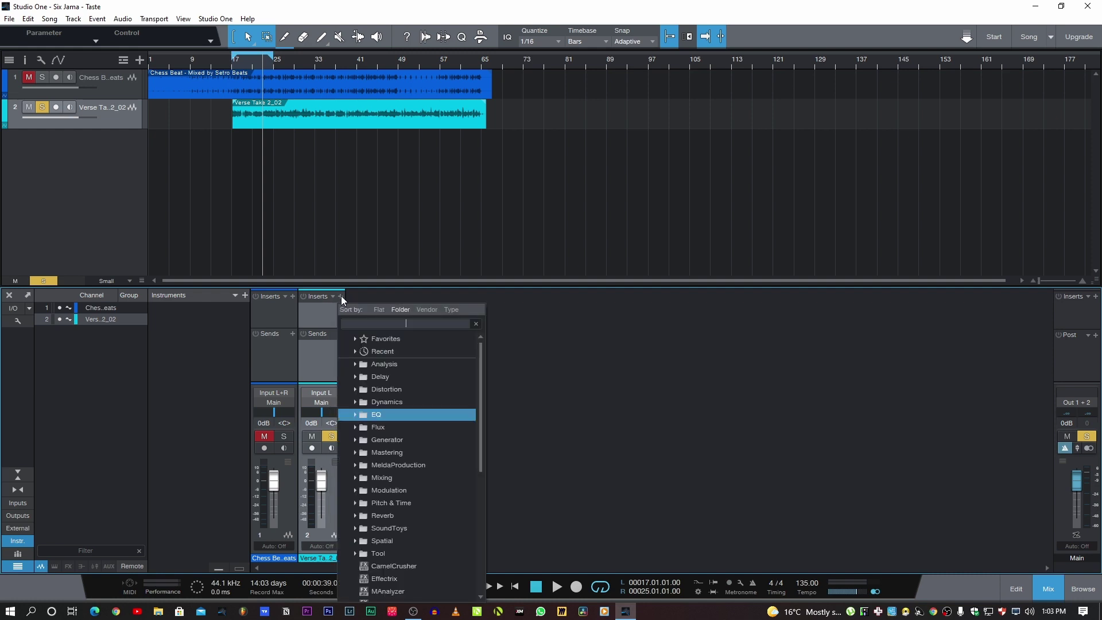
click(354, 416)
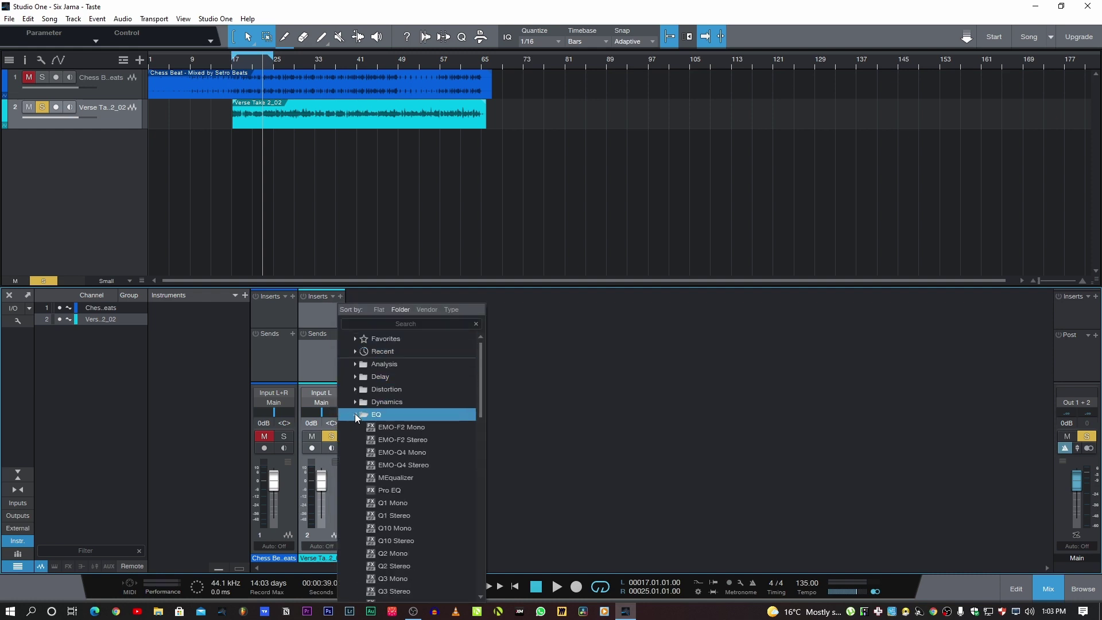
click(391, 492)
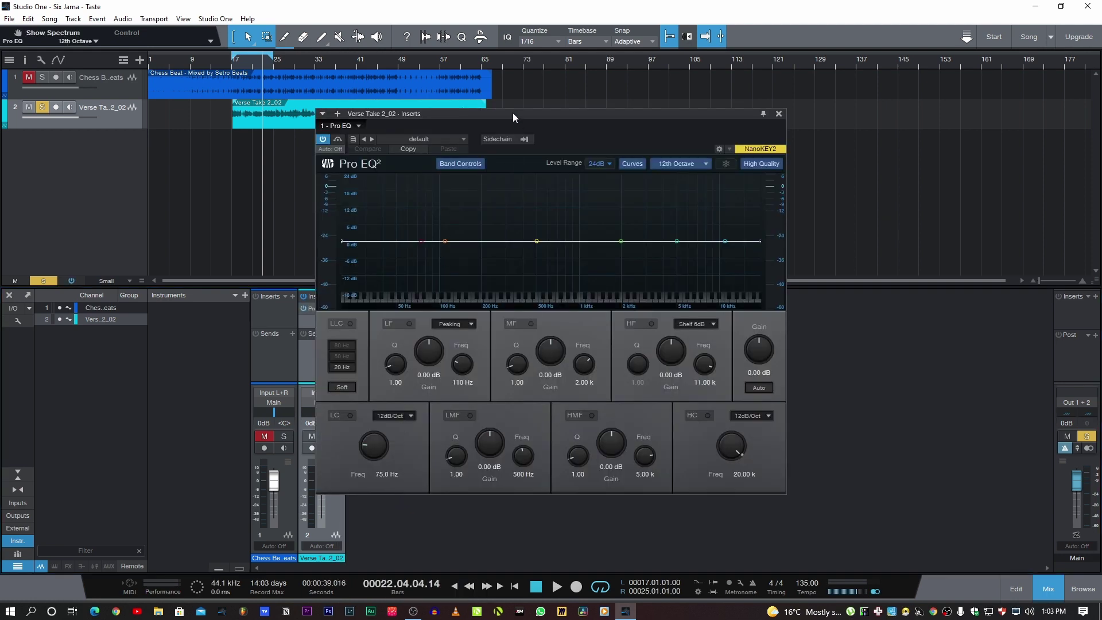
drag(512, 113, 637, 97)
- Play the verse vocal and examine its frequency spectrum in Pro EQ
key(space)
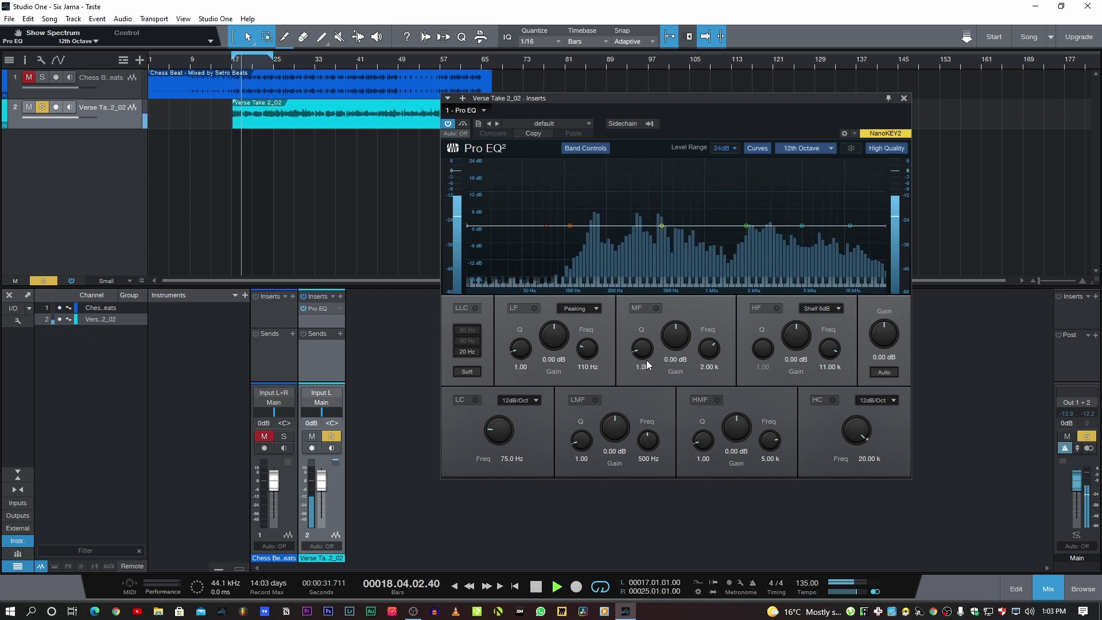
key(space)
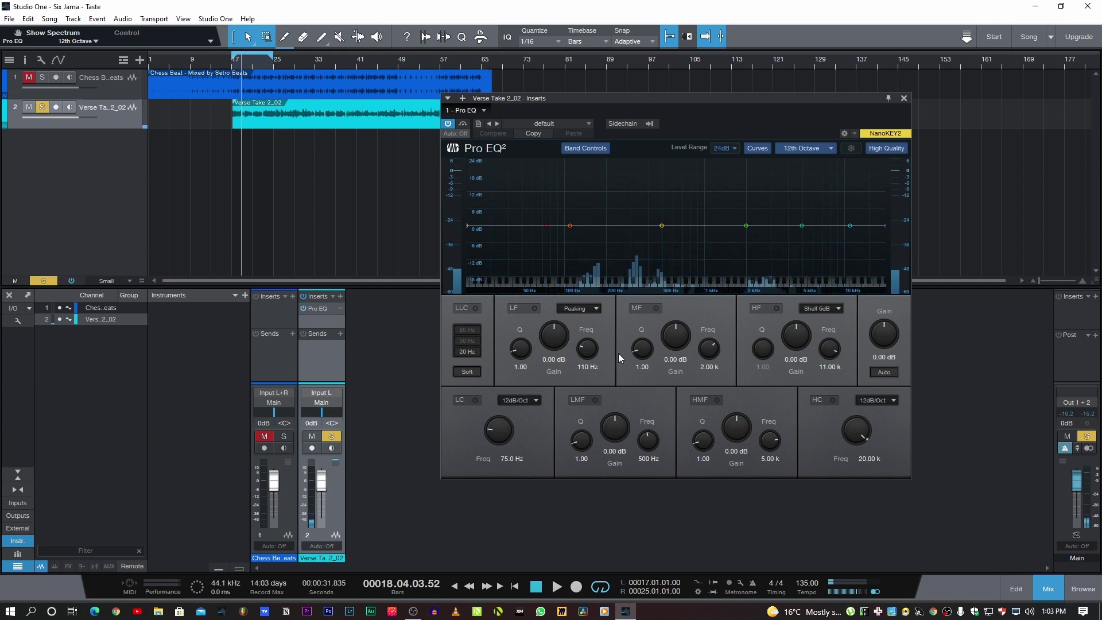
drag(667, 95, 707, 109)
key(space)
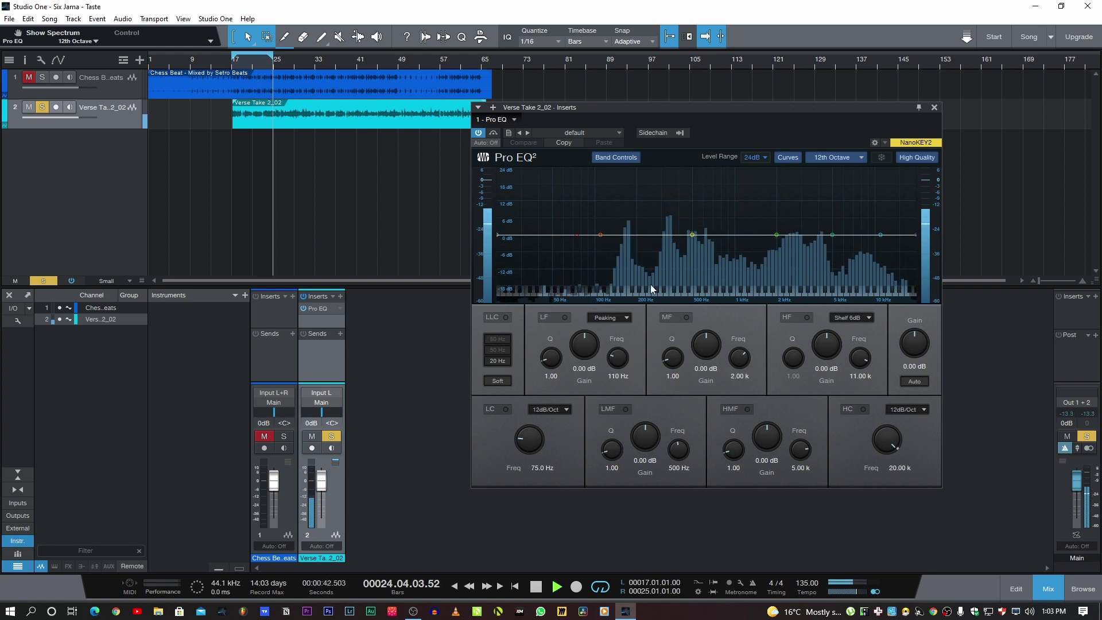
key(space)
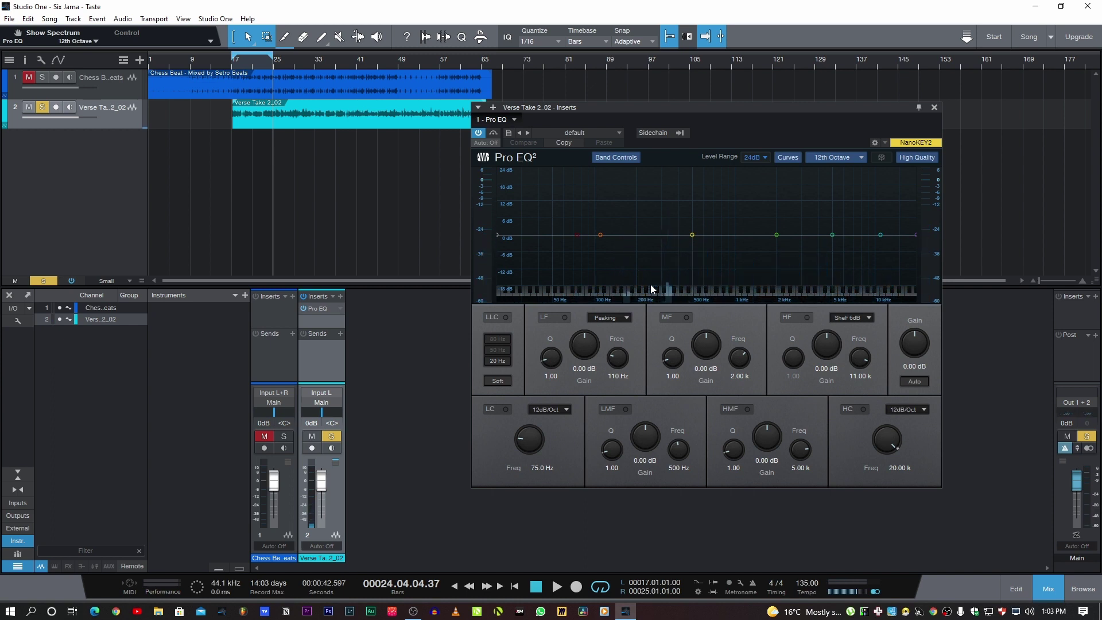
drag(643, 108, 654, 104)
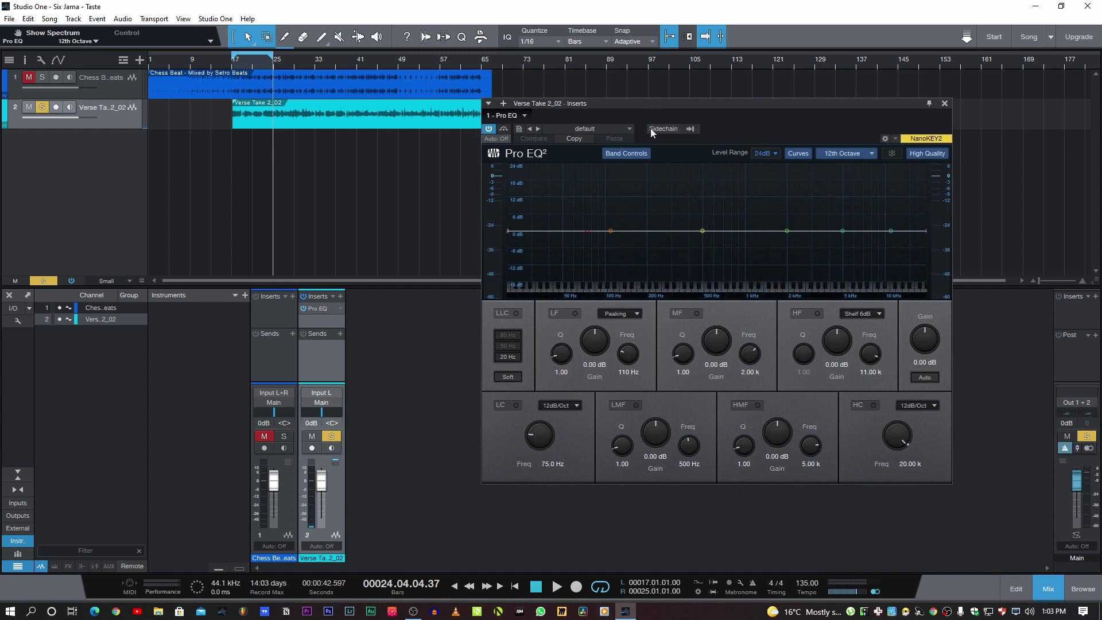
- Enable the low cut filter on the vocal EQ, set its frequency to 184 Hz, and audition it
click(516, 405)
mouse_move(541, 442)
mouse_down()
mouse_move(547, 397)
mouse_move(546, 437)
mouse_up()
key(space)
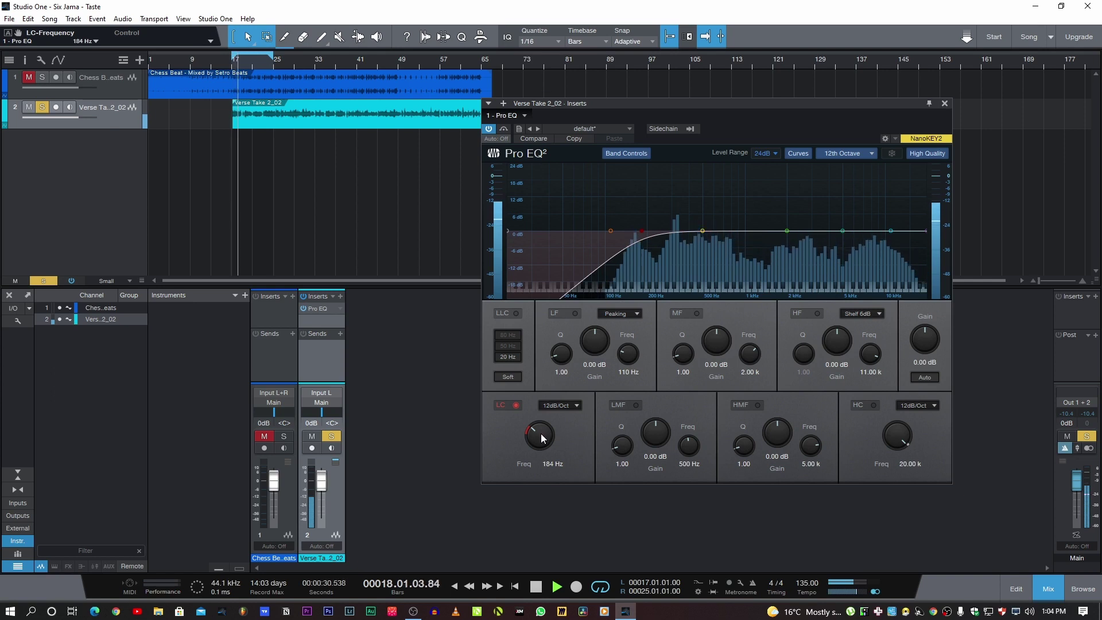
key(space)
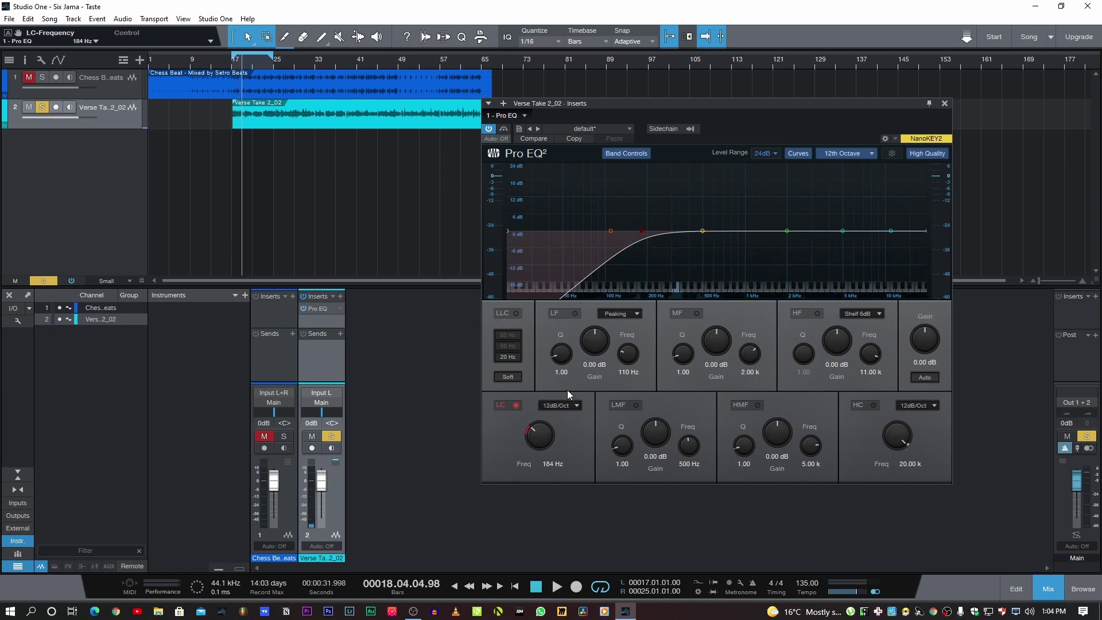
- Enable the MF band with a Q of 5.14 and boost it 21.02 dB at 339 Hz to audition the vocal's resonance
click(697, 314)
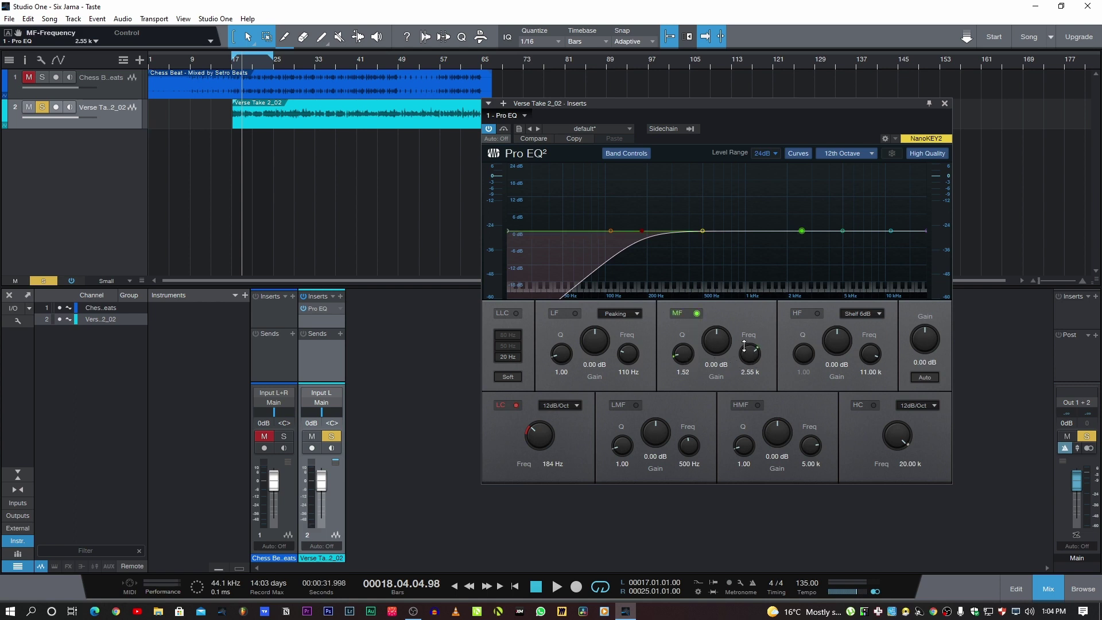
drag(716, 342, 687, 340)
key(space)
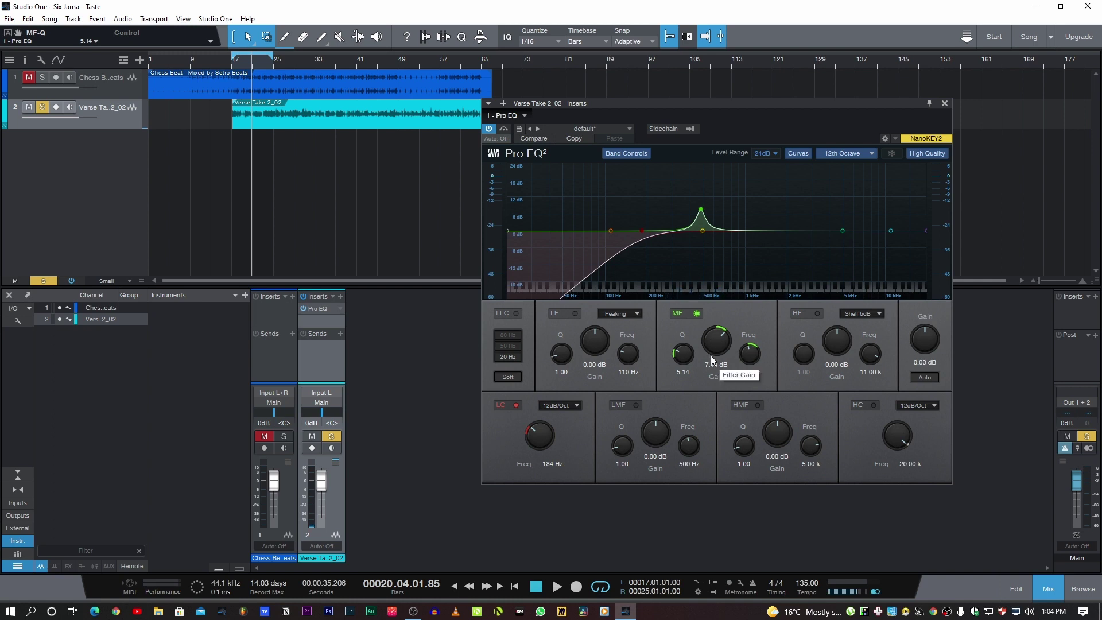
drag(693, 212, 679, 169)
key(space)
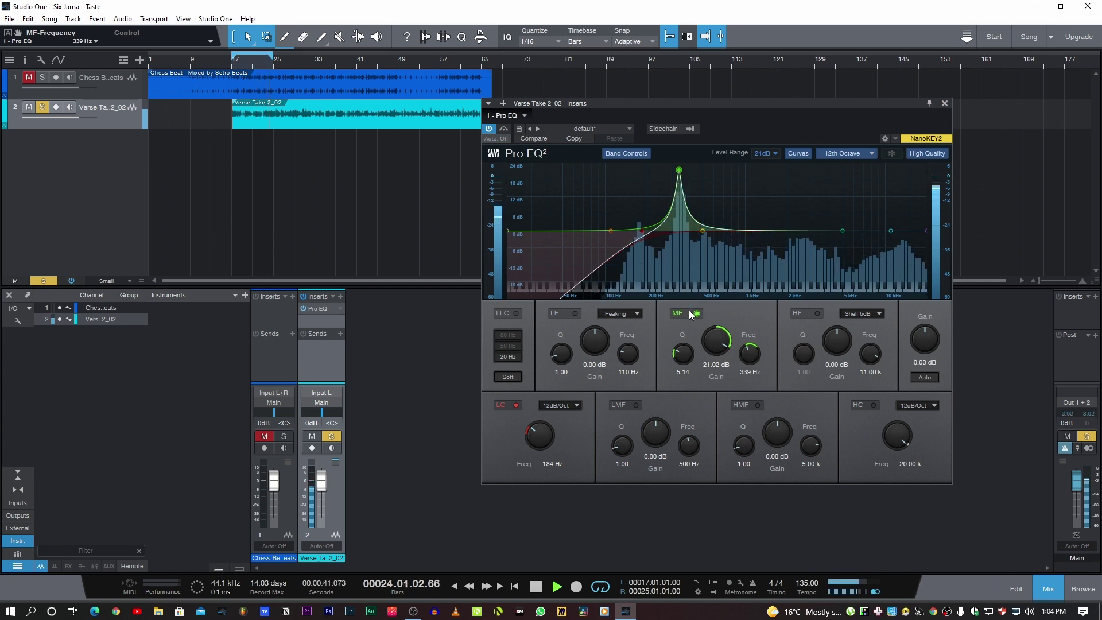
key(space)
- Set the MF band's gain to -1.78 dB, comparing the vocal with the band switched off and on
drag(718, 342, 721, 349)
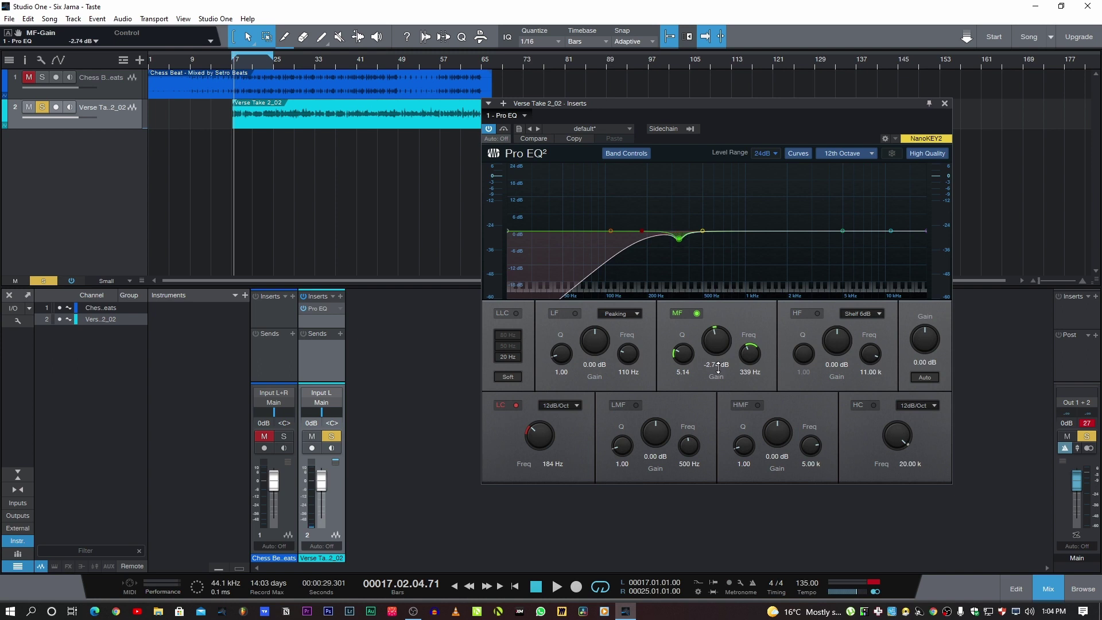
key(space)
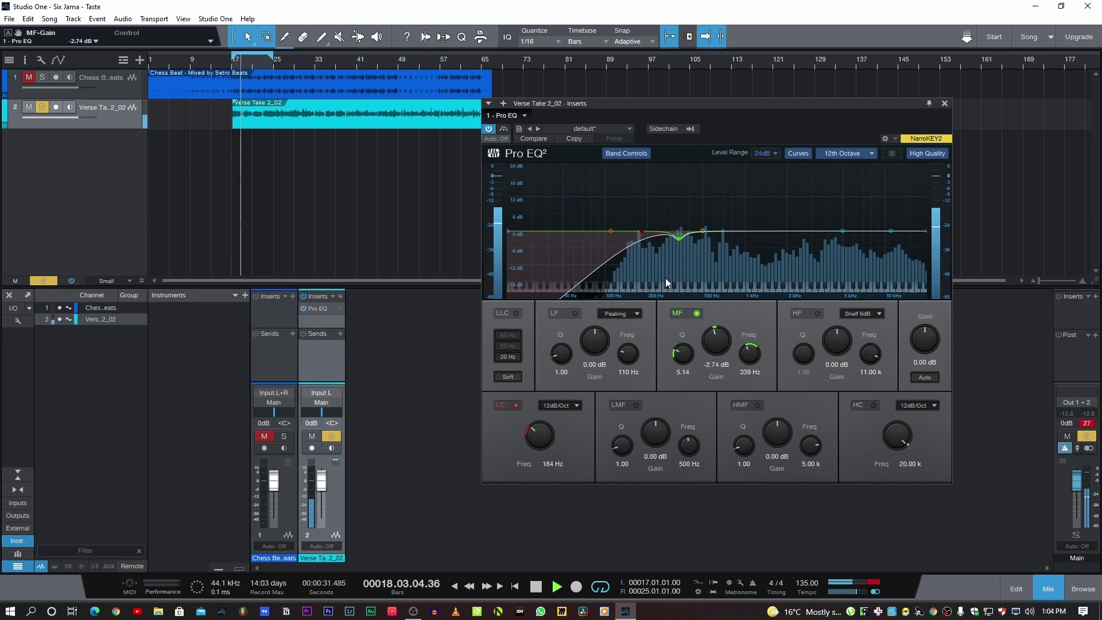
key(space)
click(696, 313)
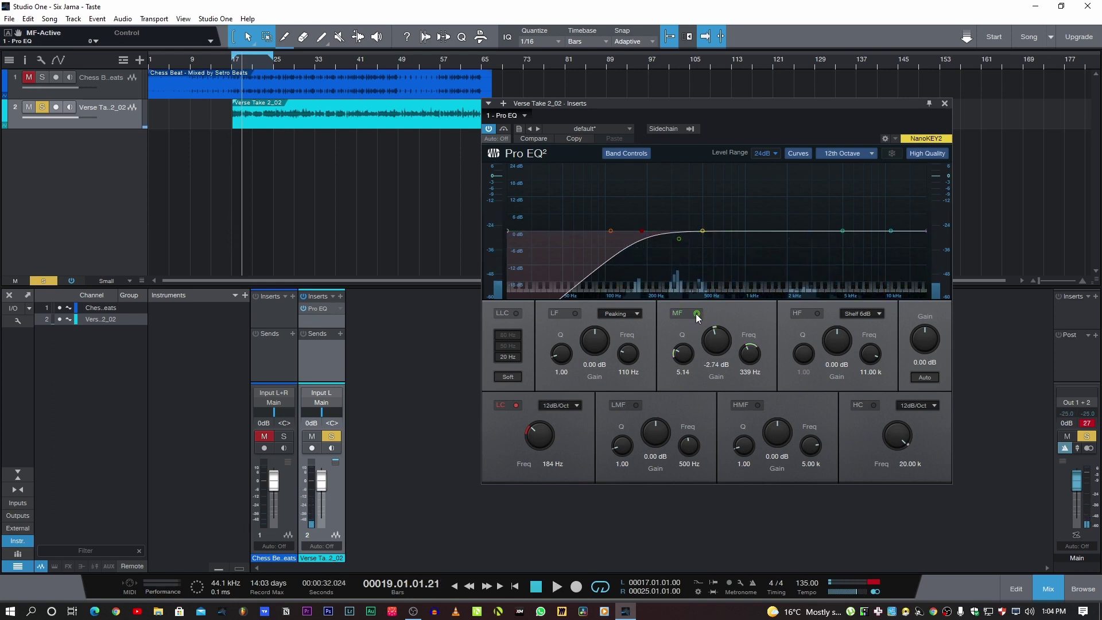
key(space)
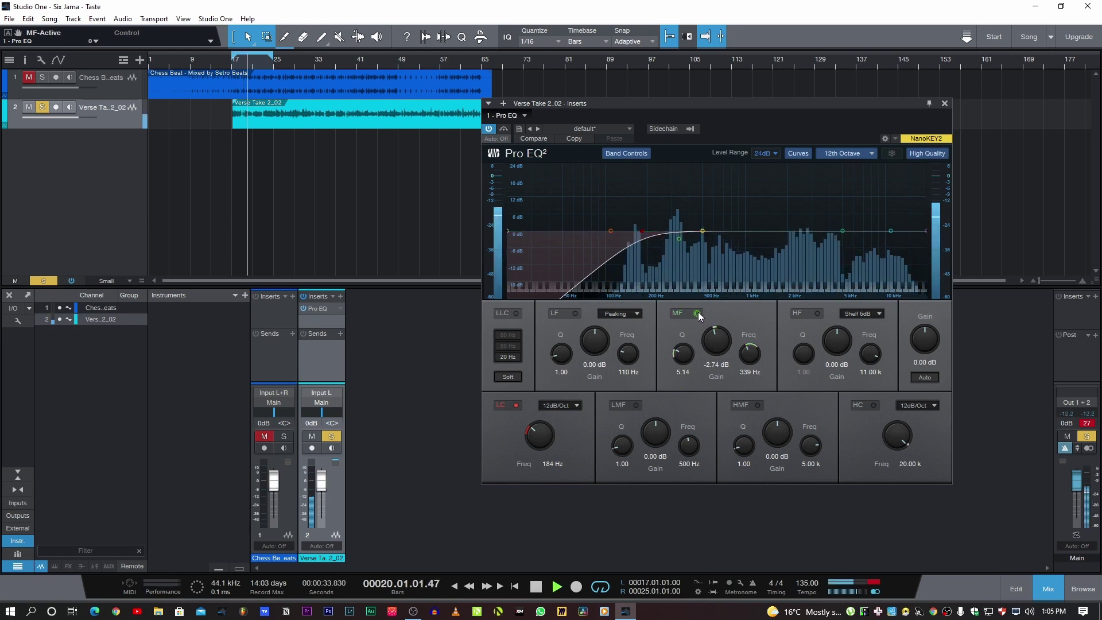
key(space)
click(697, 313)
key(space)
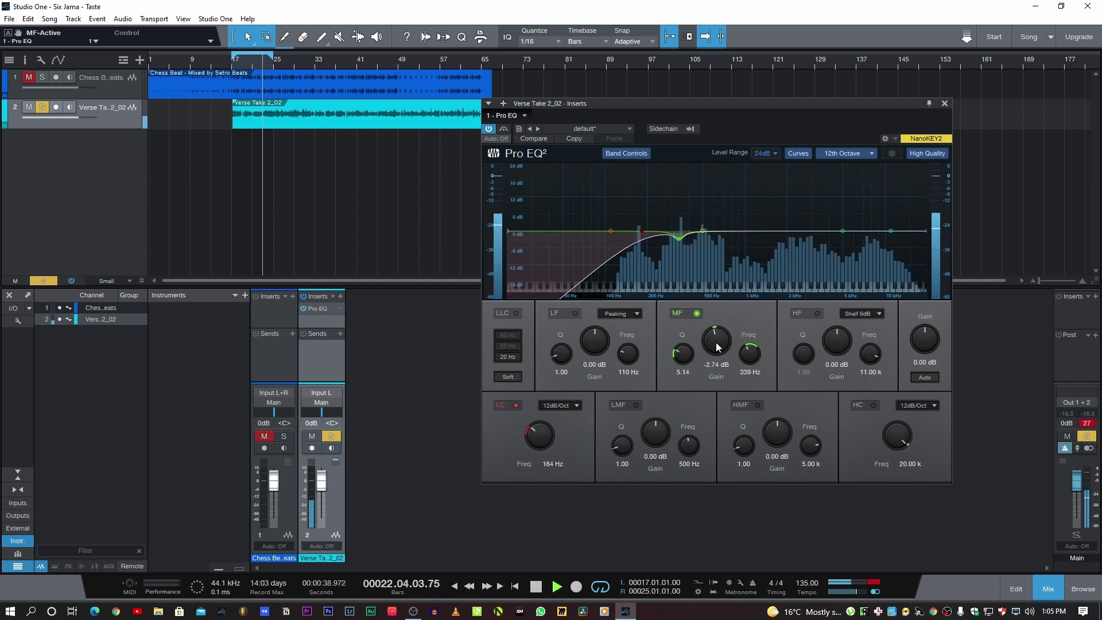
key(space)
drag(717, 344, 717, 342)
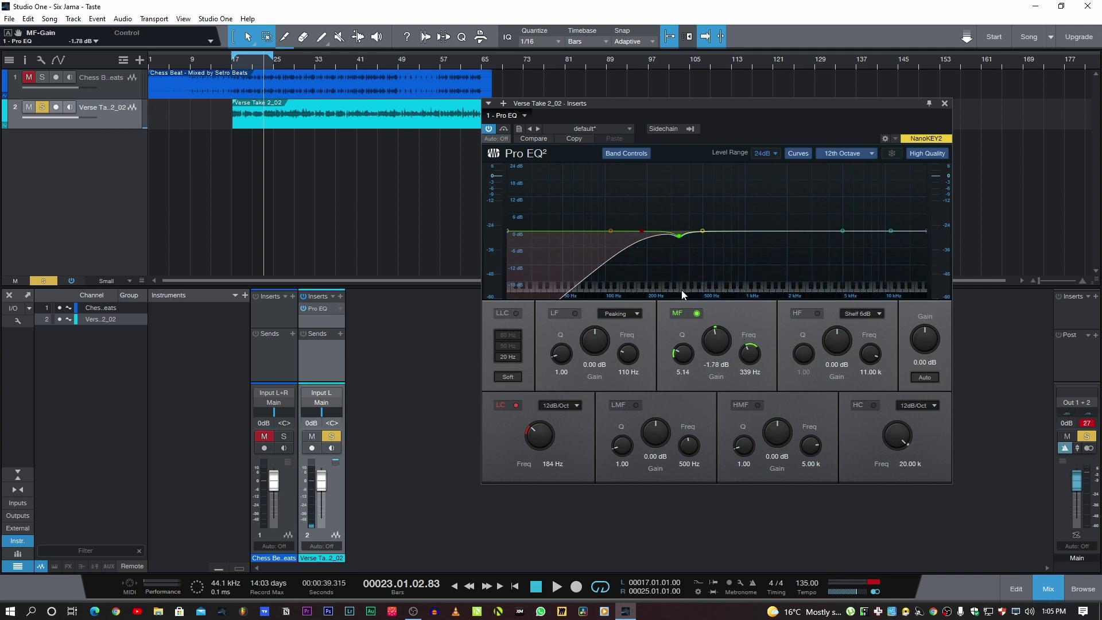
key(space)
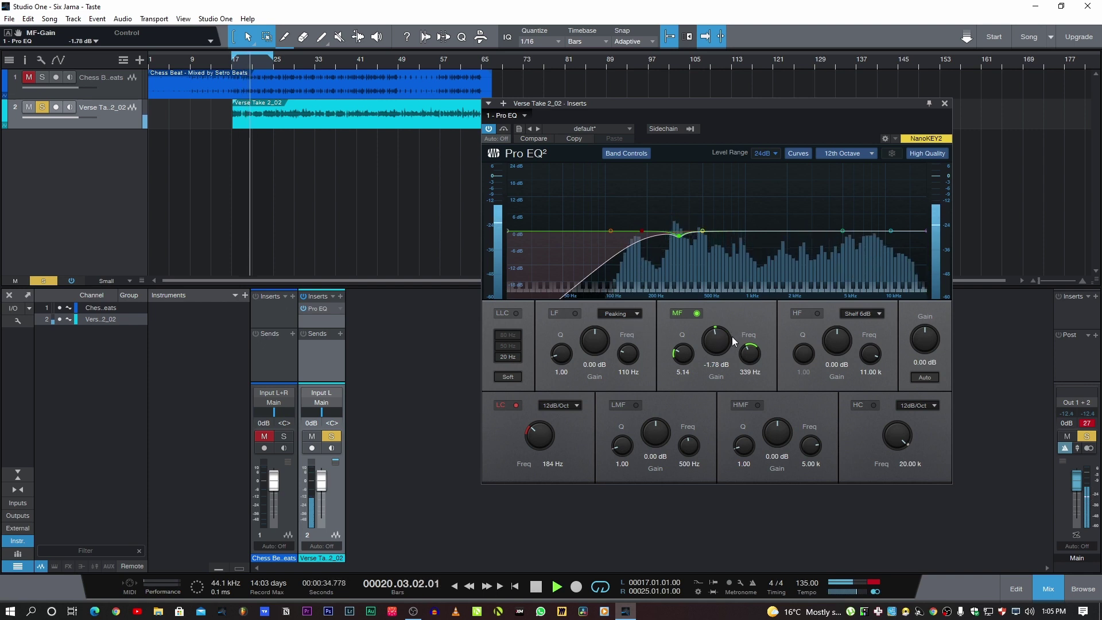
- Boost the HMF band by 0.40 dB at 6.09 kHz and the HF shelf by 0.73 dB at 9.67 kHz
drag(842, 232, 873, 220)
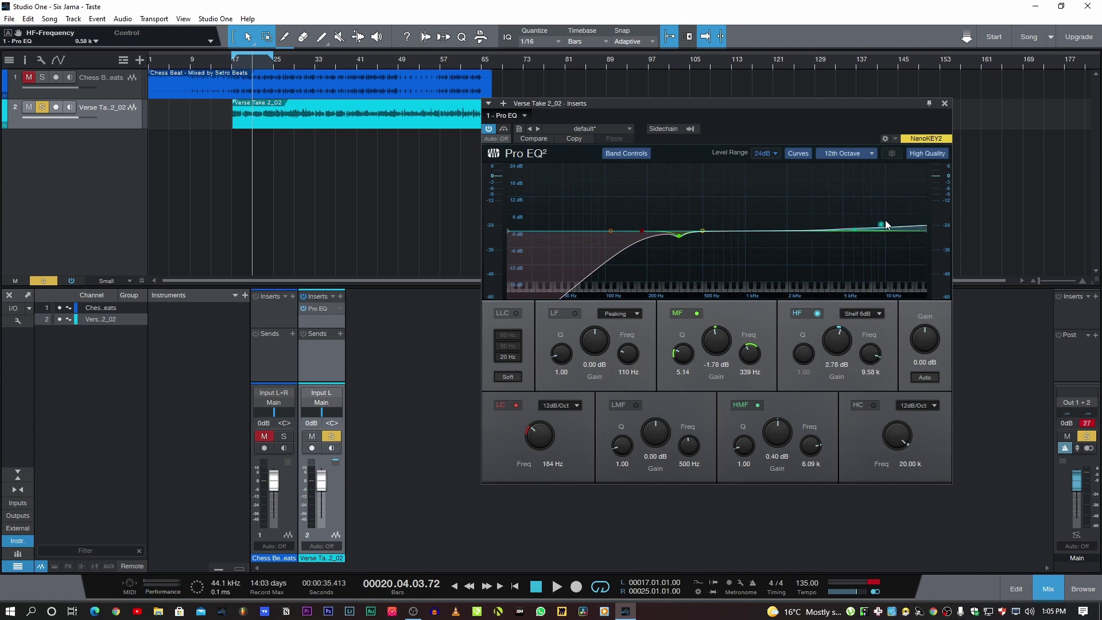
drag(843, 348, 838, 343)
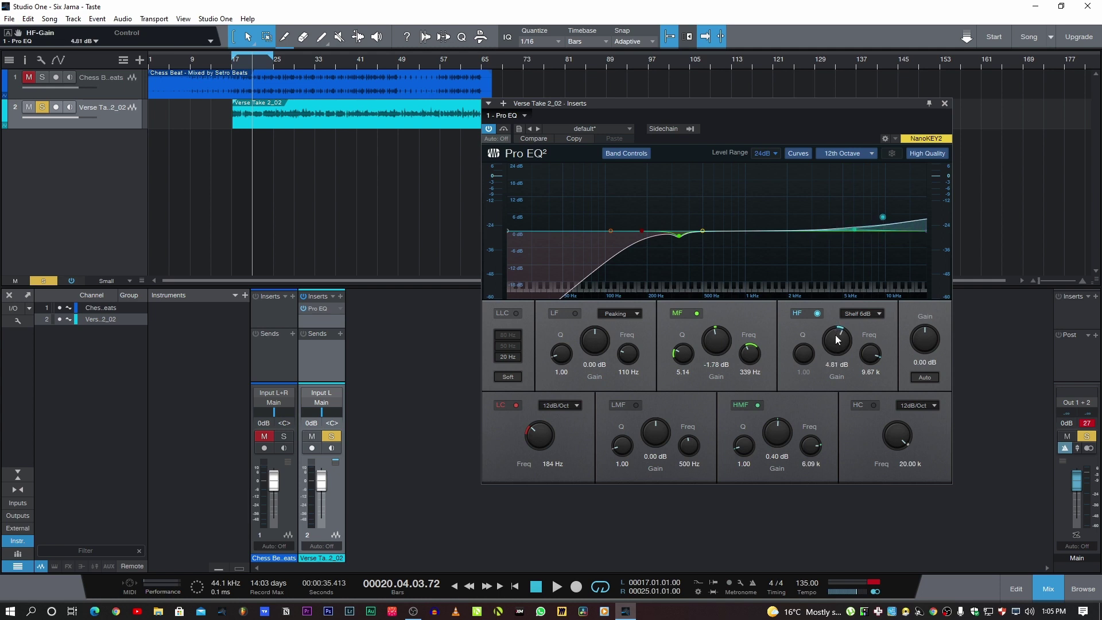
key(space)
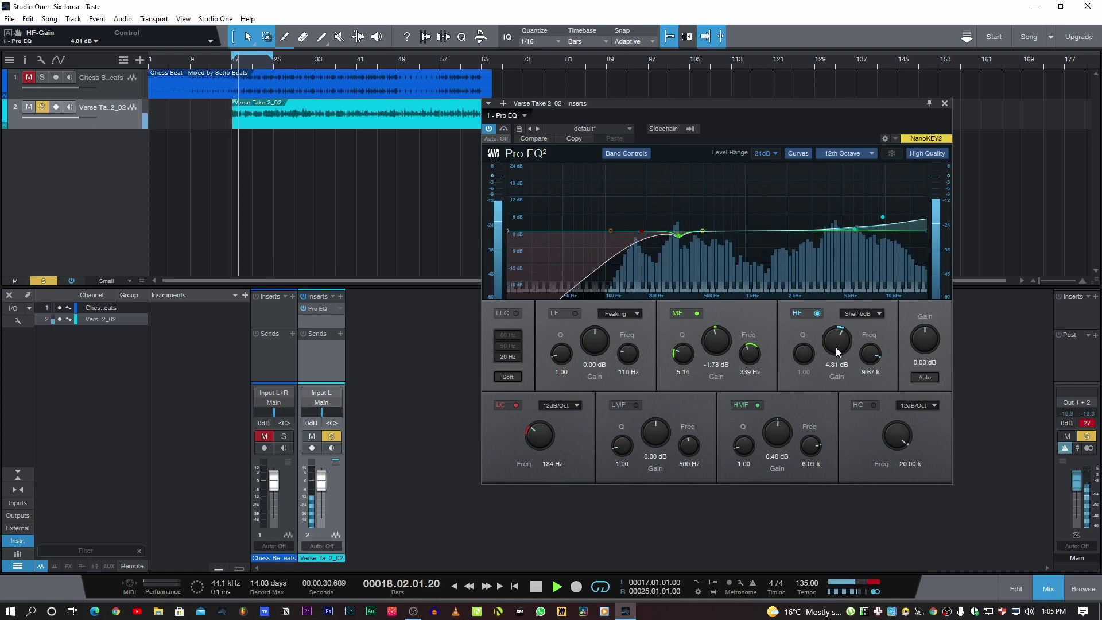
key(space)
drag(836, 347, 838, 349)
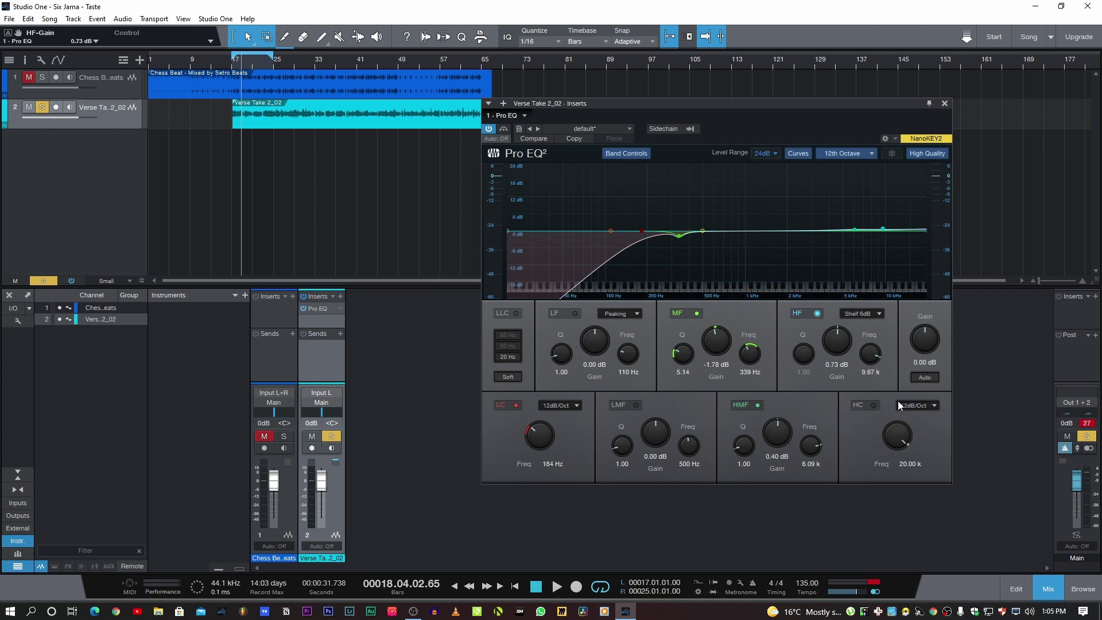
- Enable the high cut filter and set its frequency to 16.26 kHz, comparing the vocal with the filter off and on
click(873, 405)
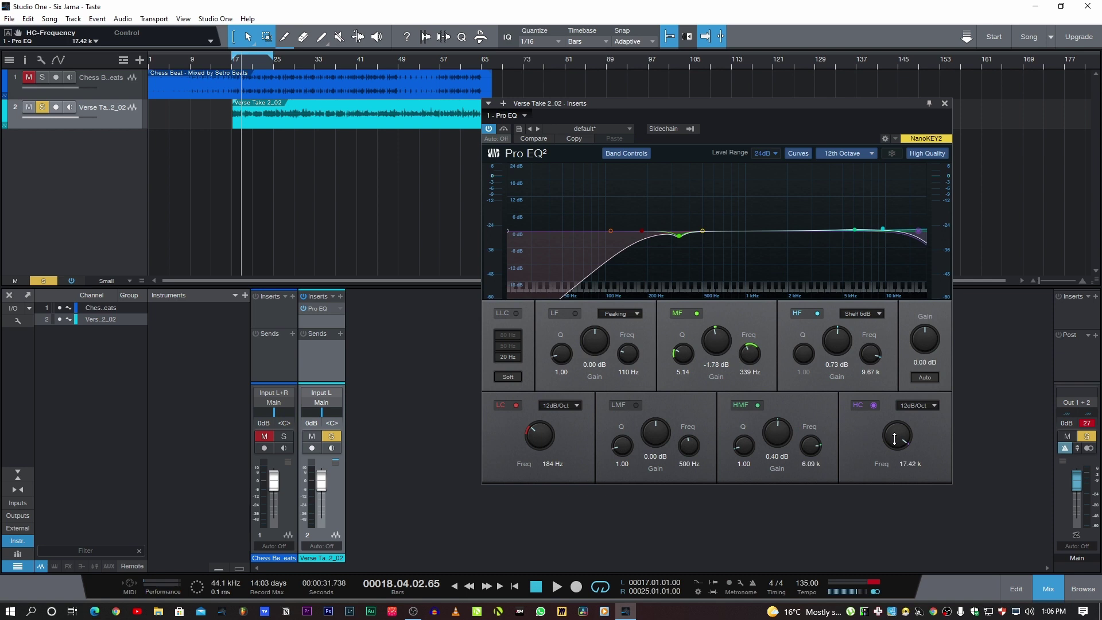
key(space)
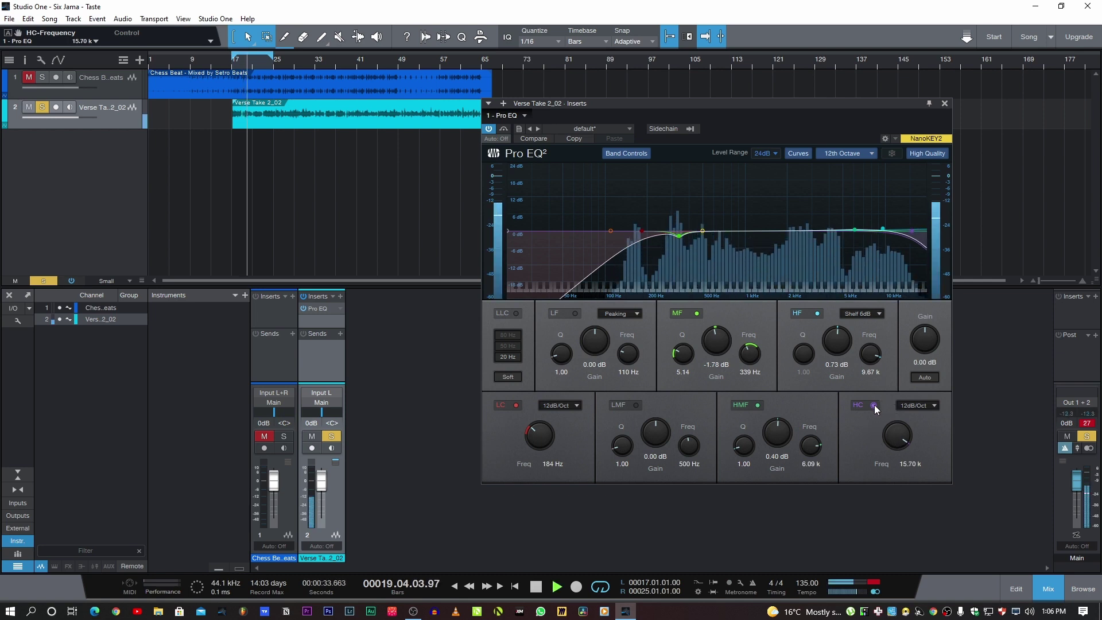
click(874, 405)
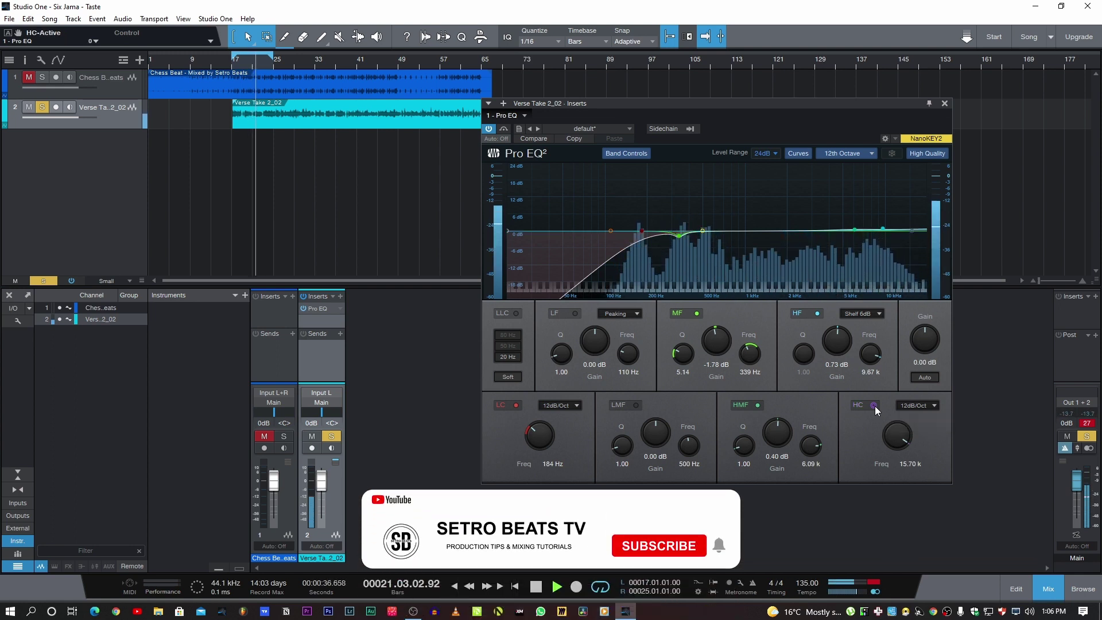
click(874, 405)
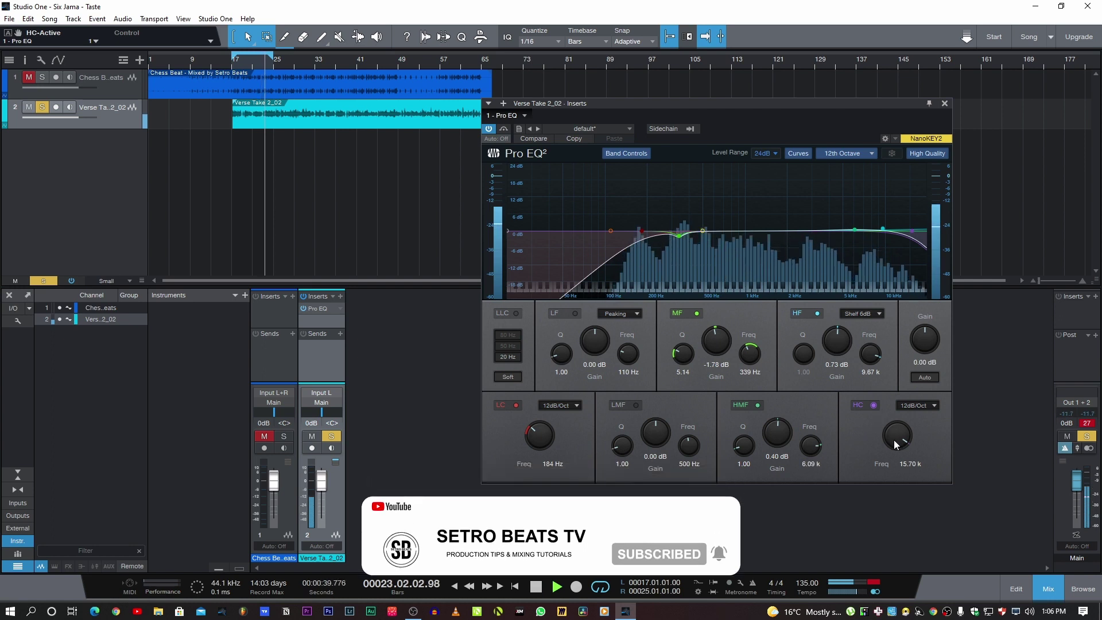
drag(893, 439, 894, 435)
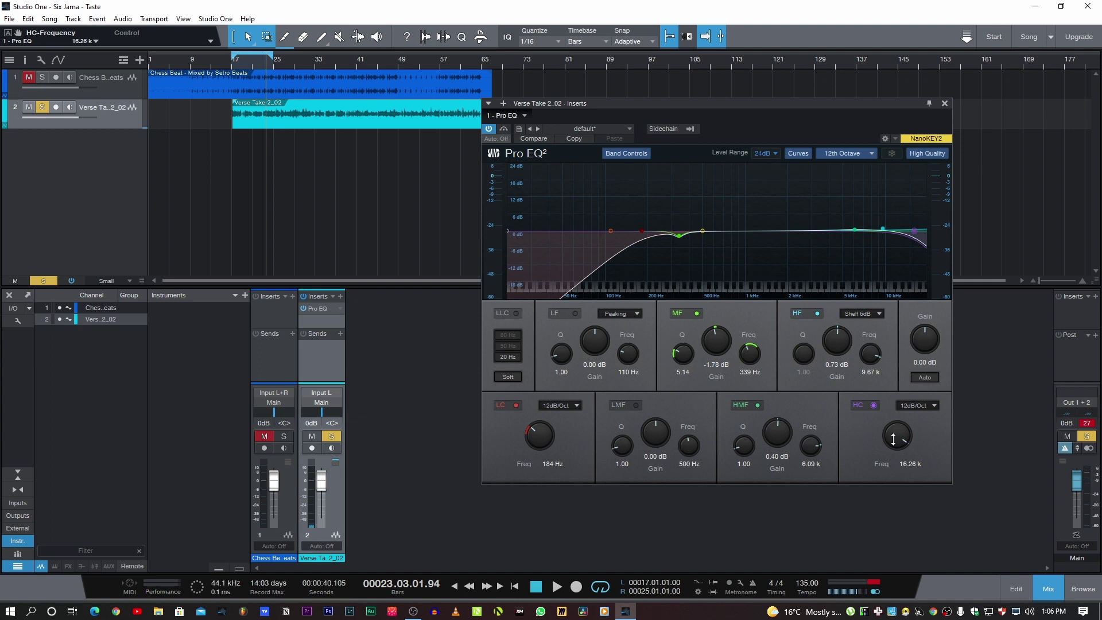
- Move the HF band to 11.86 kHz with more gain and change its filter type to Peaking
key(space)
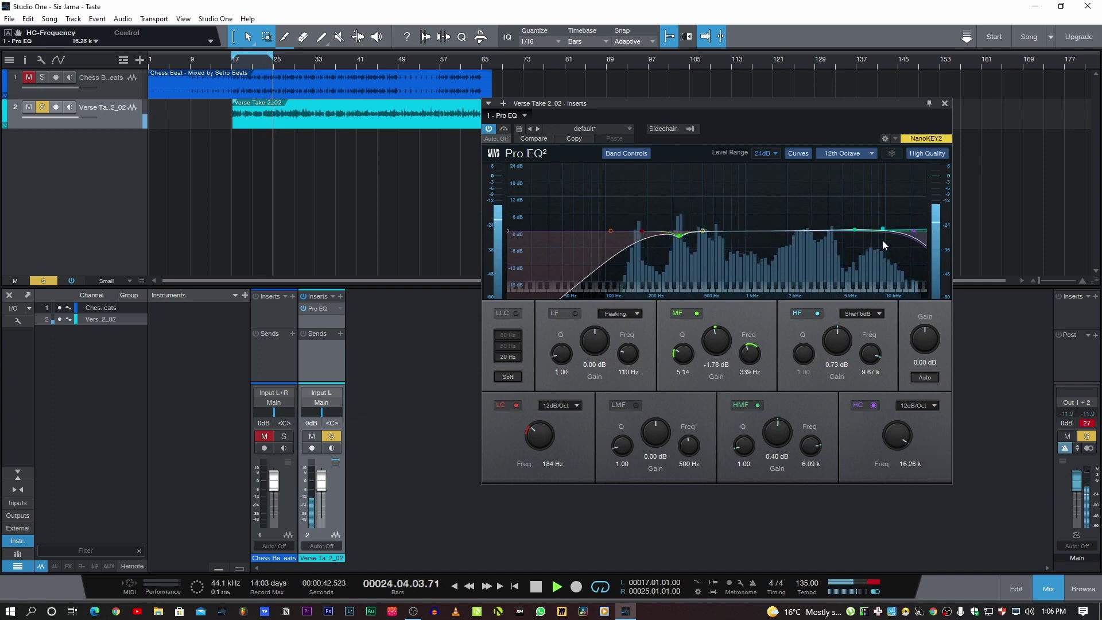
key(space)
drag(883, 230, 895, 227)
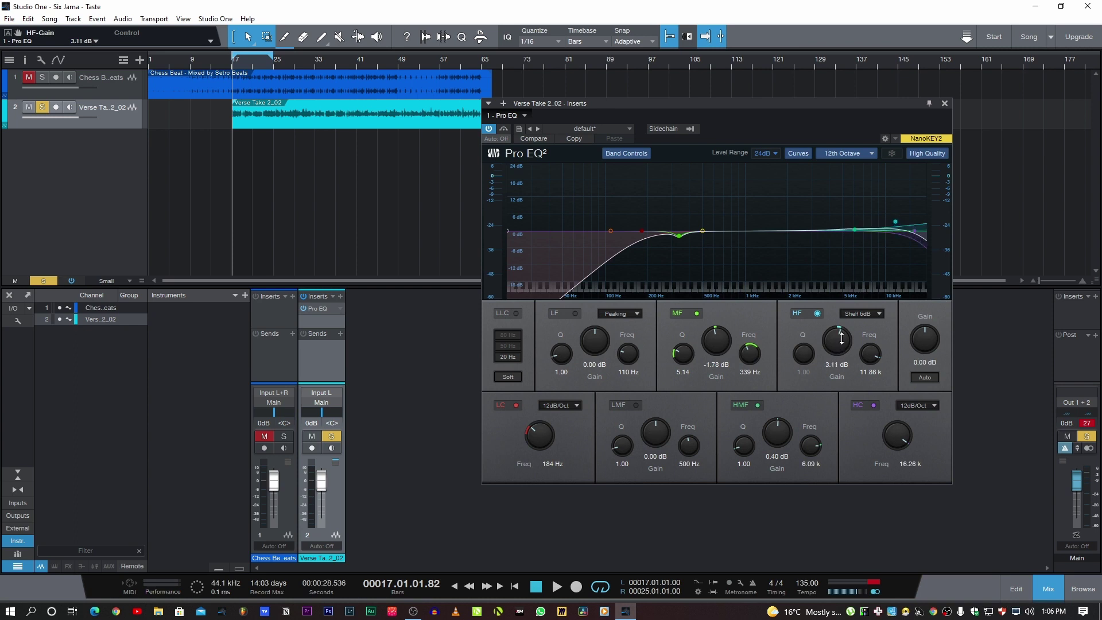
click(867, 317)
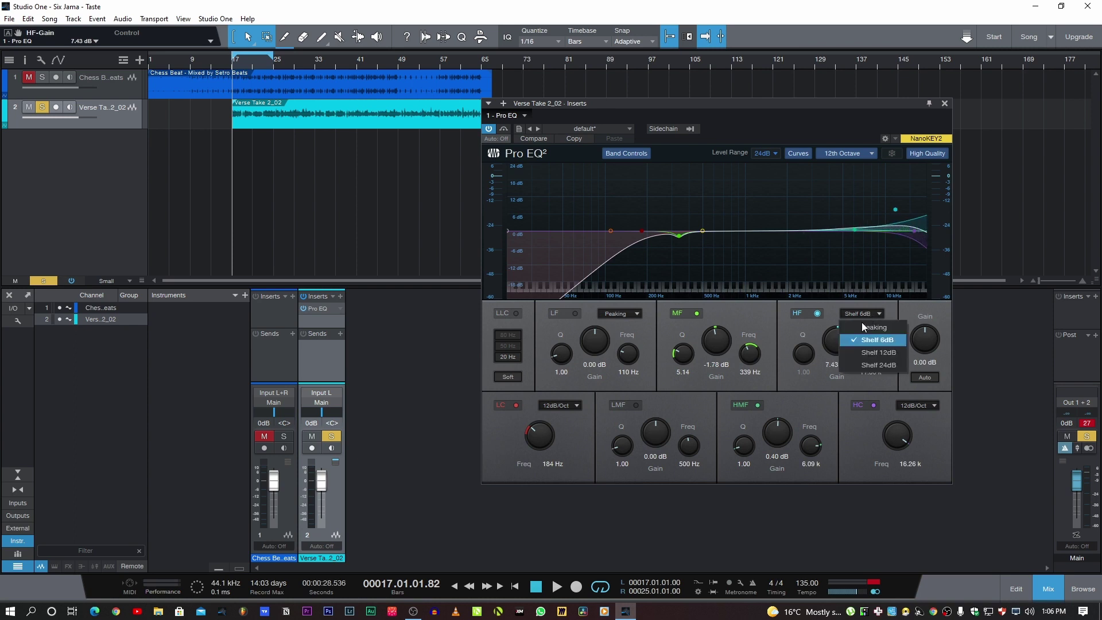
click(872, 328)
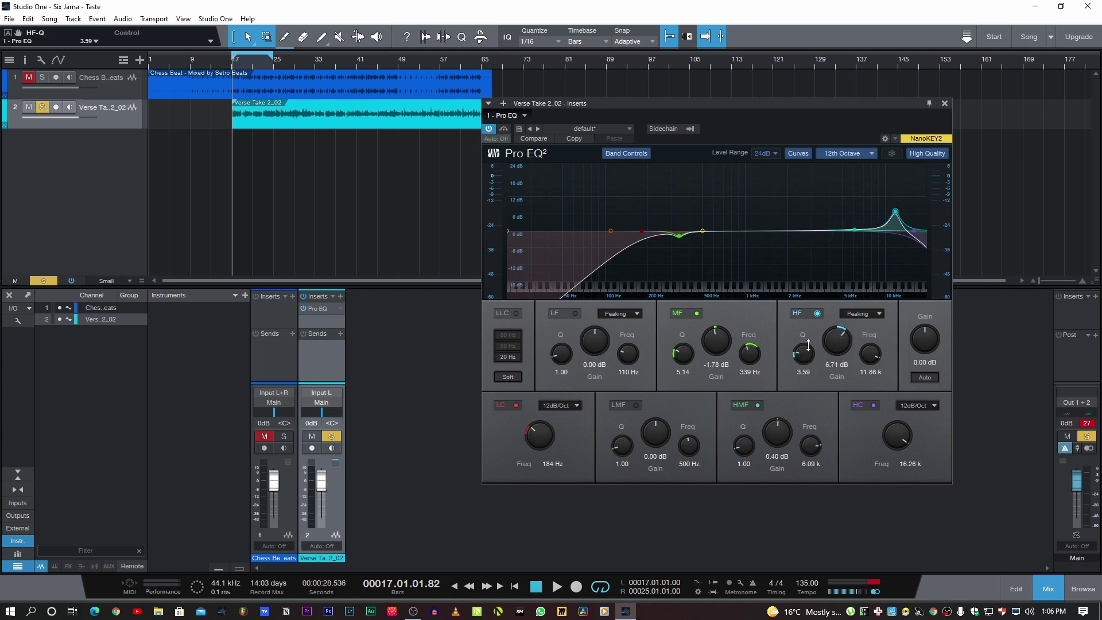
- Set the peaking HF band to a Q of 4.11, a gain of 4.79 dB and a frequency of 10.69 kHz during playback
key(space)
drag(809, 346, 837, 356)
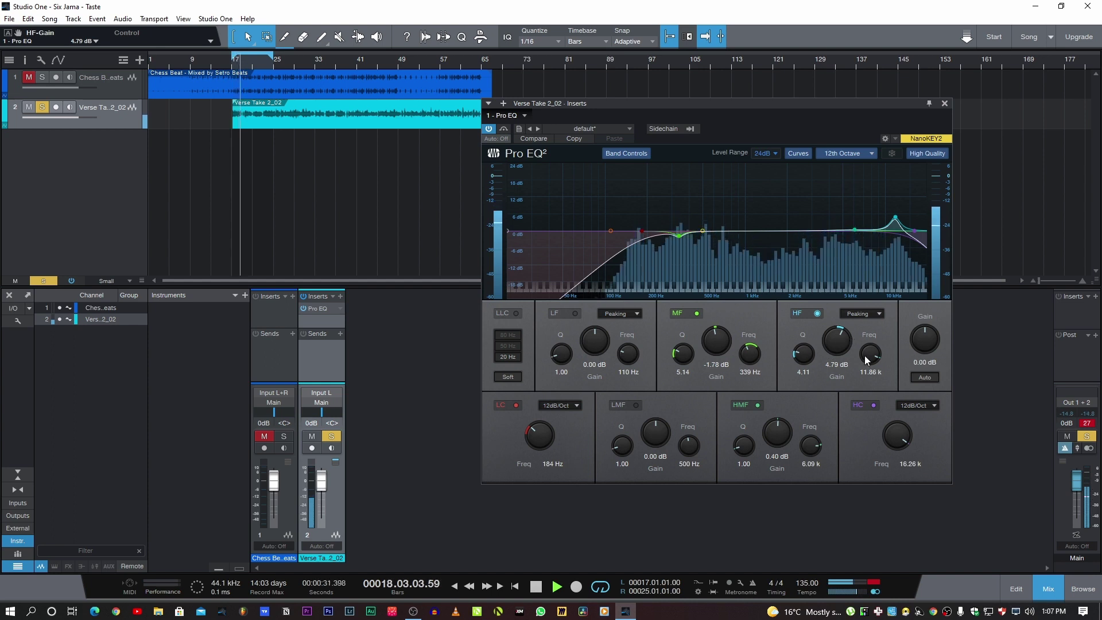
drag(868, 352, 865, 360)
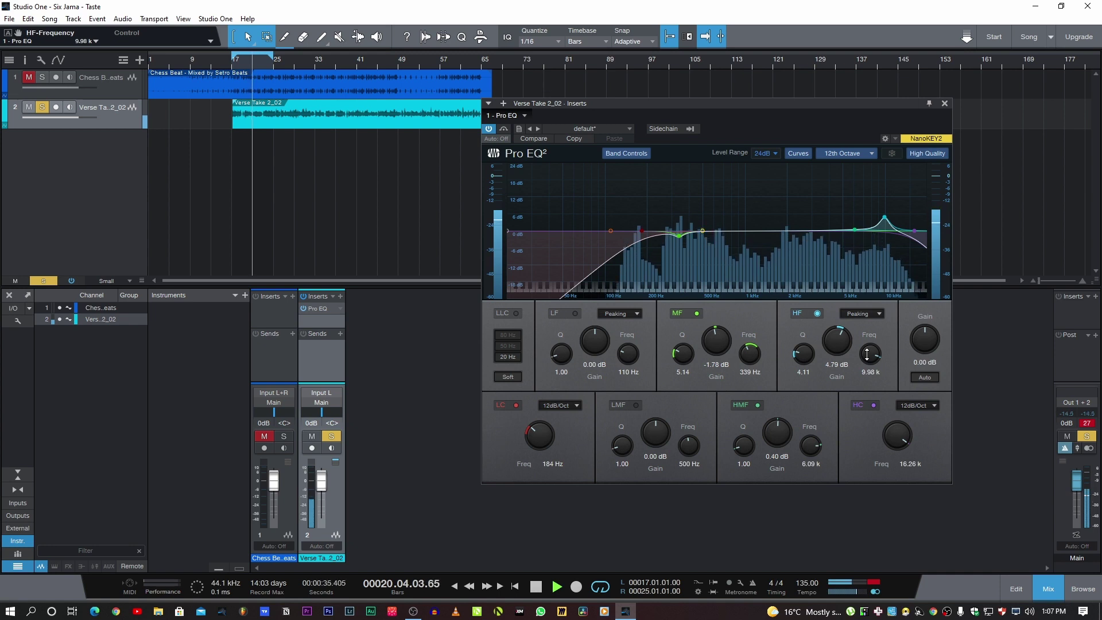
scroll(867, 354, up, 1)
scroll(868, 355, up, 1)
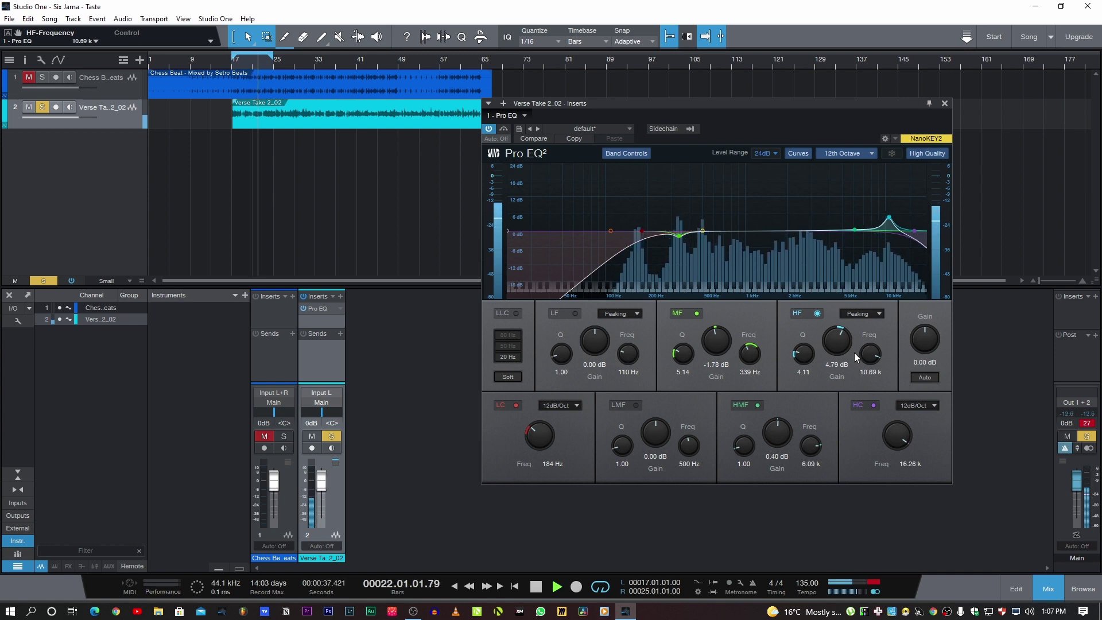
- Set the HF band's Q to 2.29 and its gain to 2.39 dB, comparing the vocal with the band off and on
drag(806, 359, 807, 362)
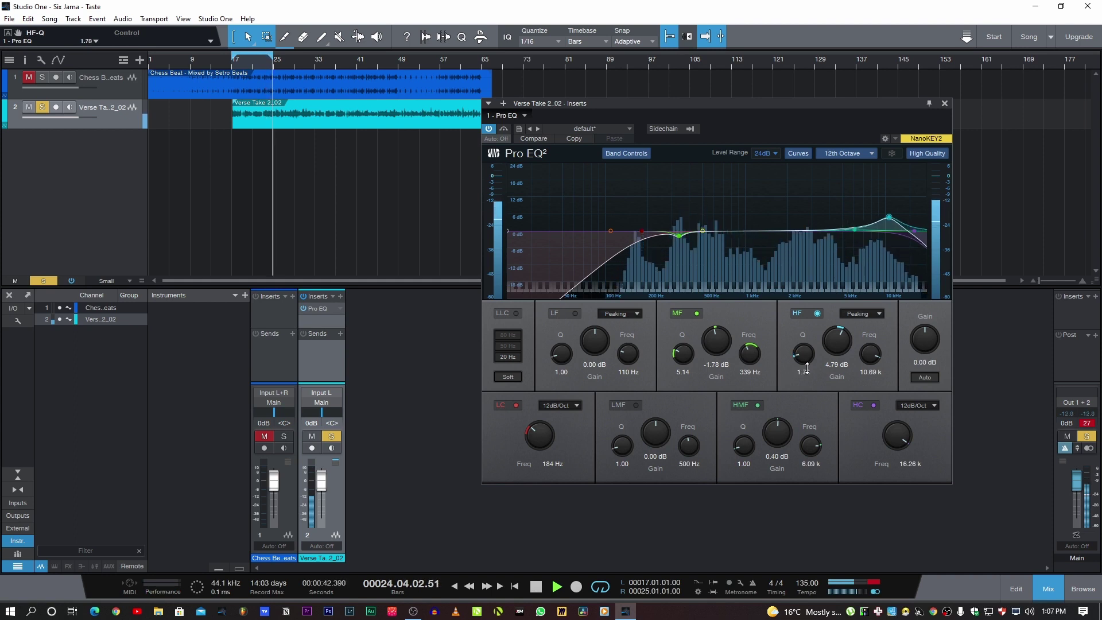
click(818, 314)
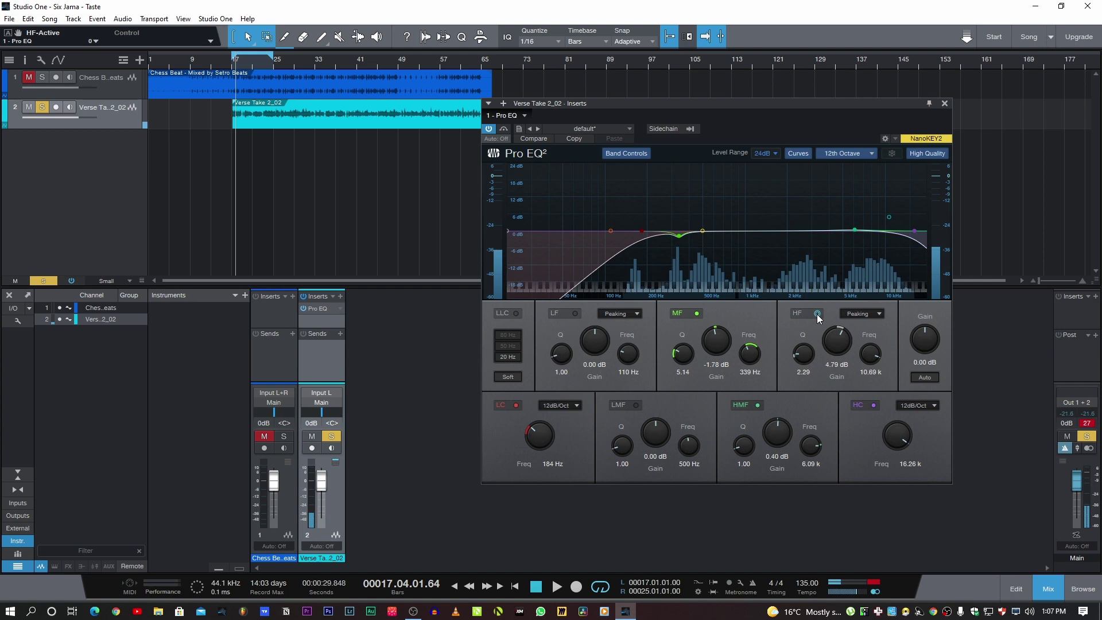
click(817, 314)
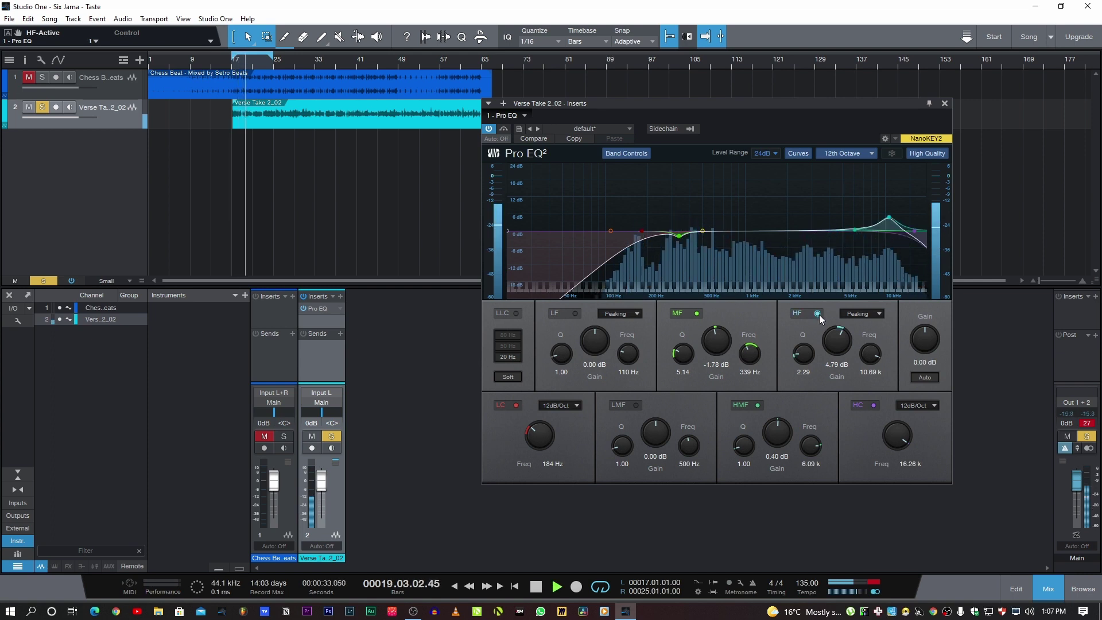
drag(838, 340, 840, 343)
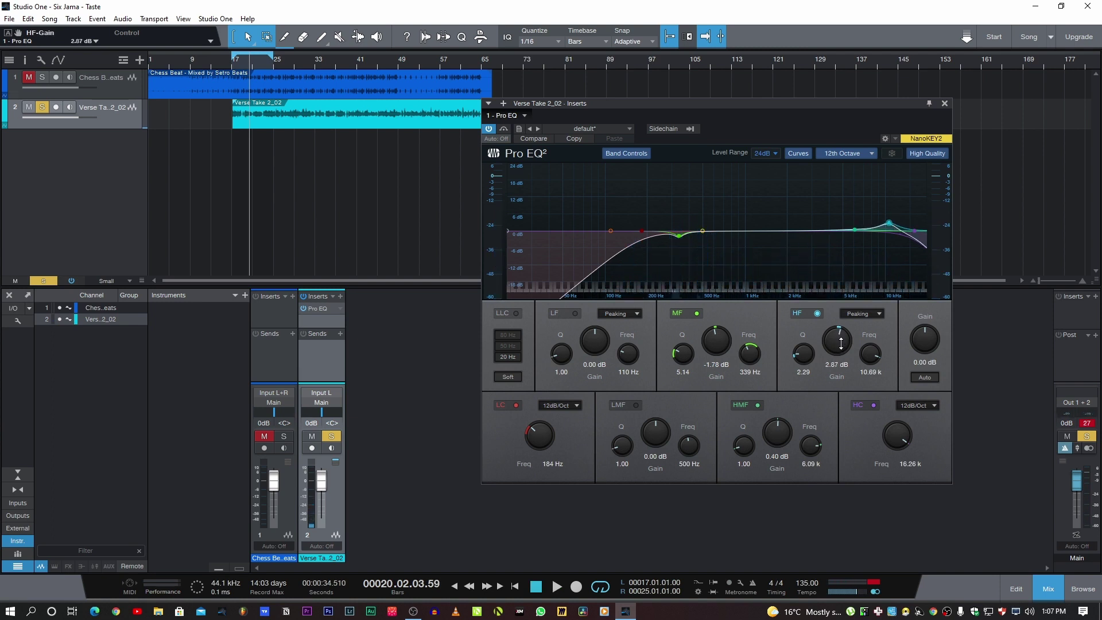
key(space)
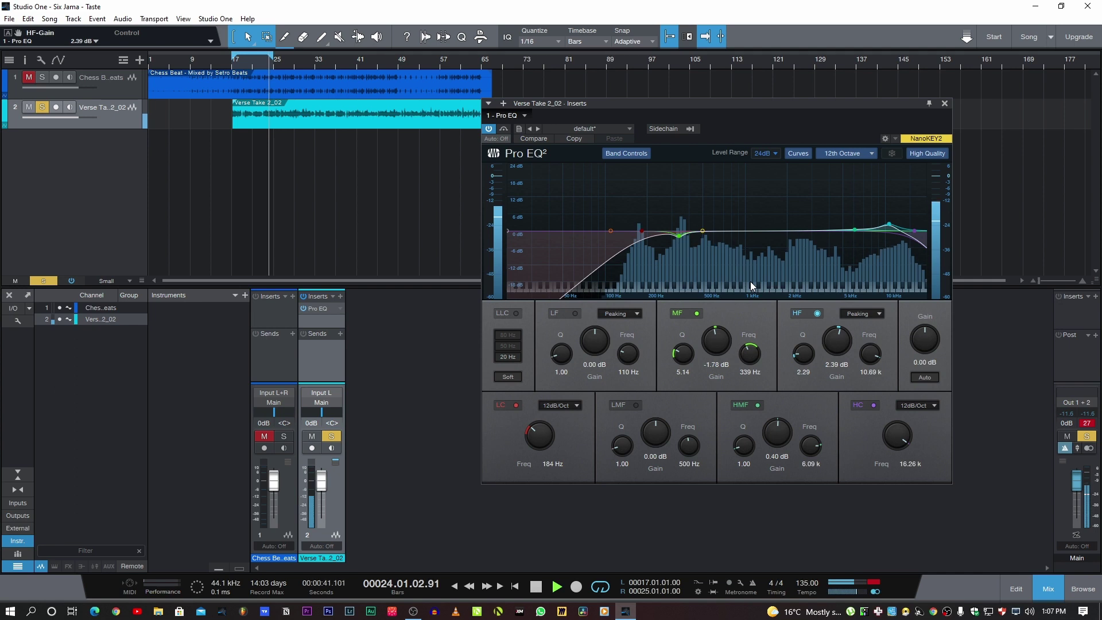
- Enable the LMF band at 3.54 kHz with a Q of 2.04 and 1.06 dB gain, and set the MF band's frequency to 390 Hz
click(701, 231)
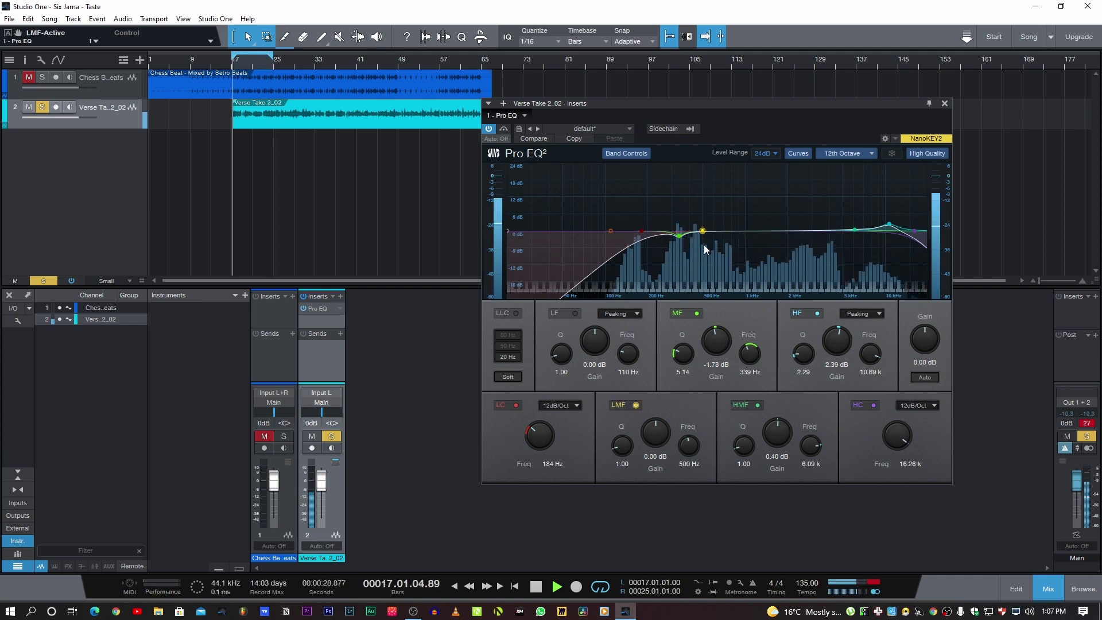
drag(701, 232, 765, 232)
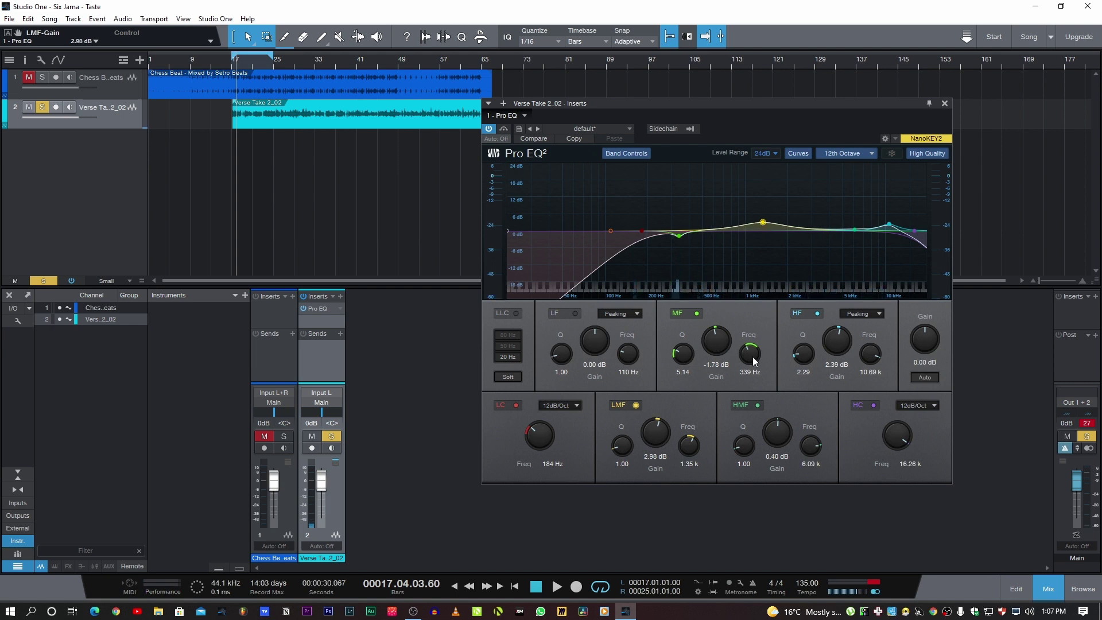
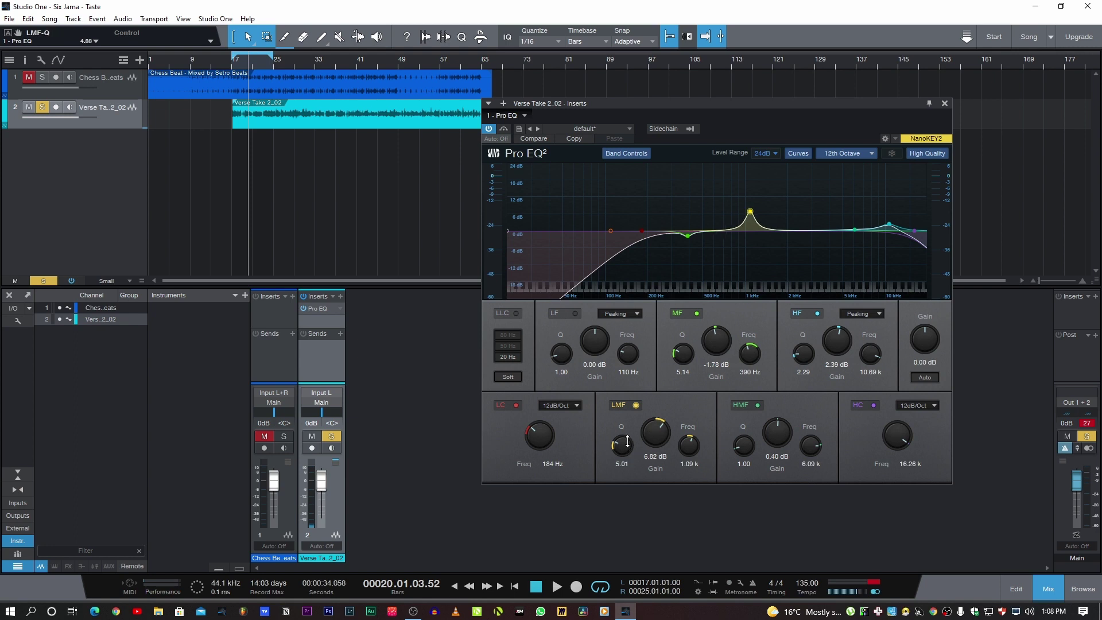
key(space)
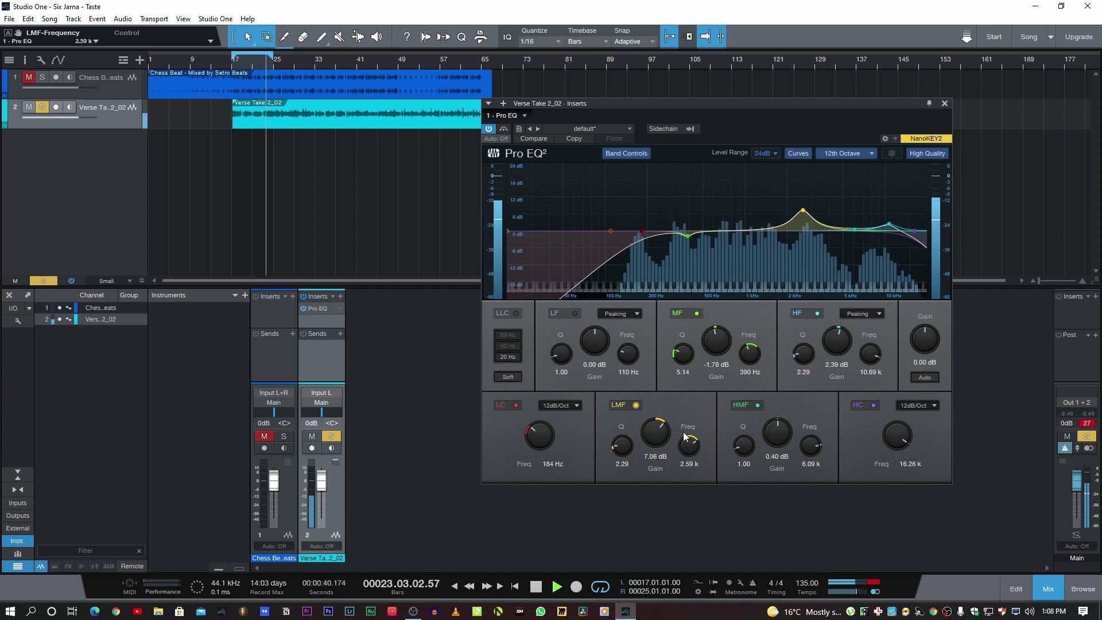
drag(689, 447, 656, 444)
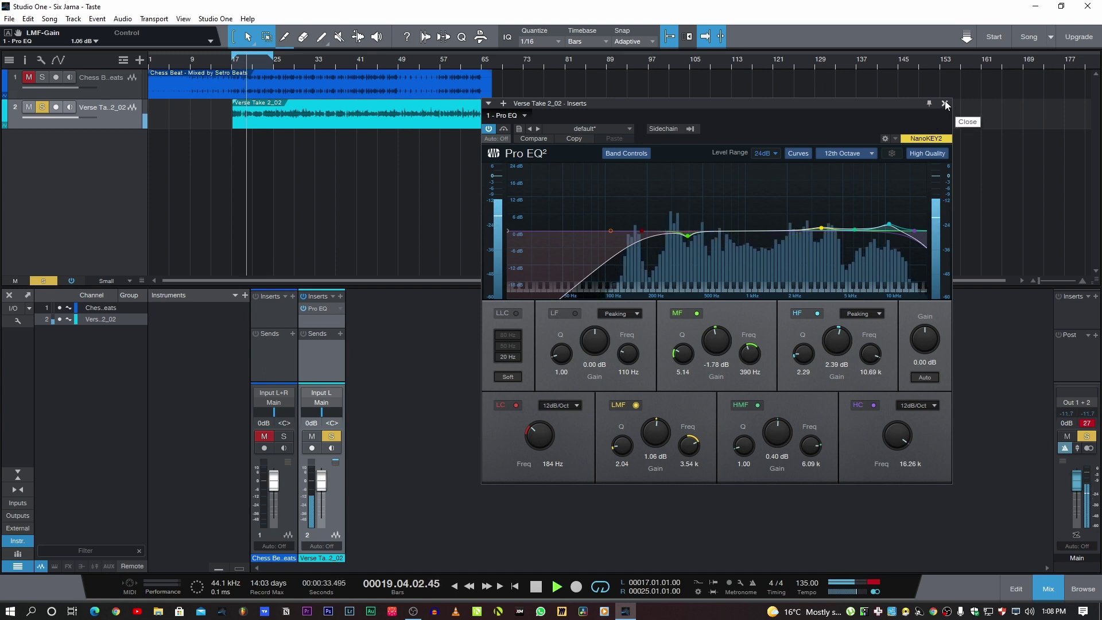
- Bypass Pro EQ, solo and unmute the beat channel, and play the unprocessed vocal over the beat from bar 17
click(489, 128)
click(284, 436)
click(262, 437)
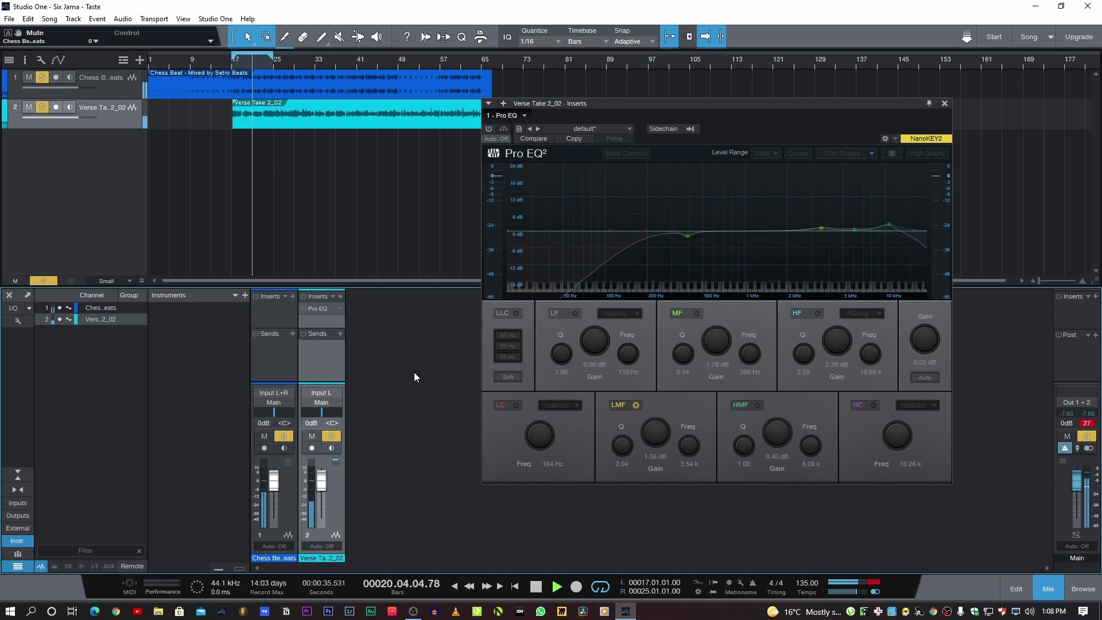
click(537, 586)
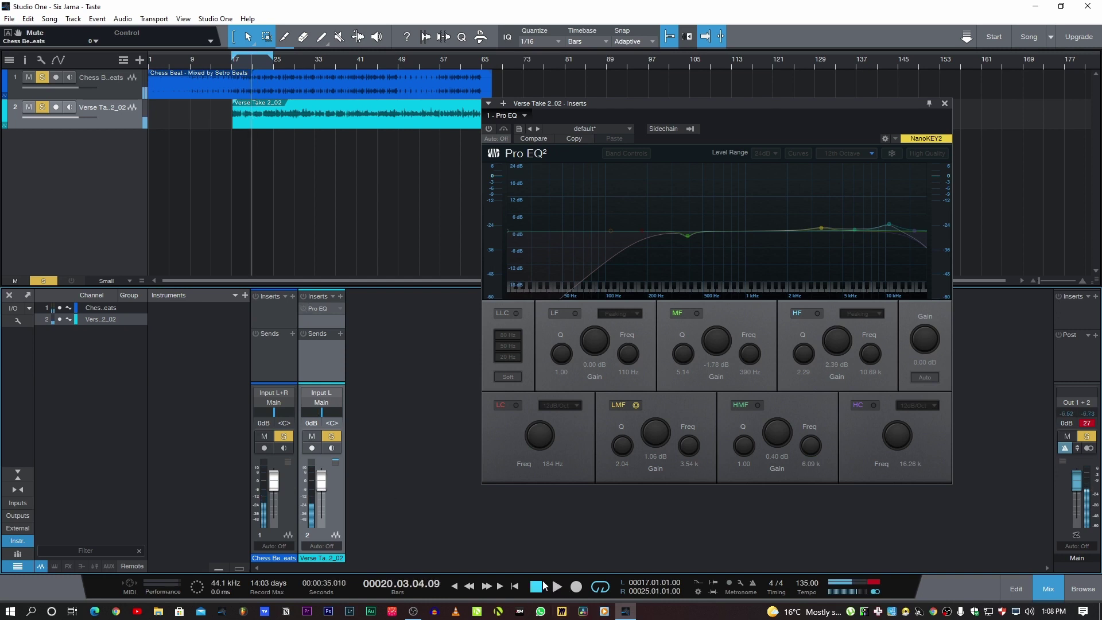
click(233, 63)
key(space)
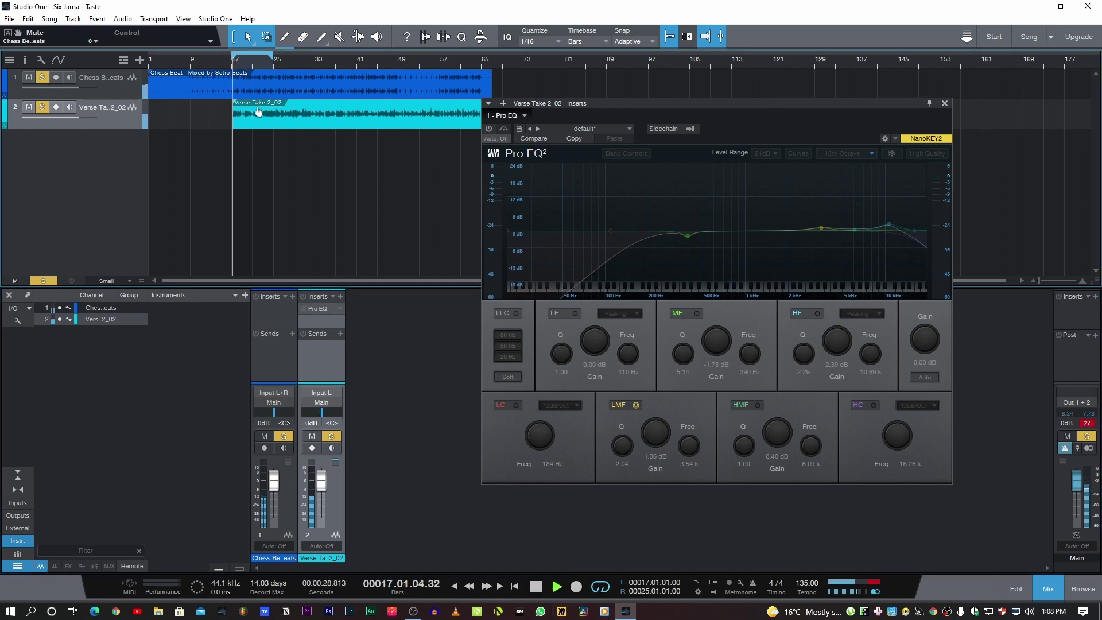
click(538, 588)
click(538, 589)
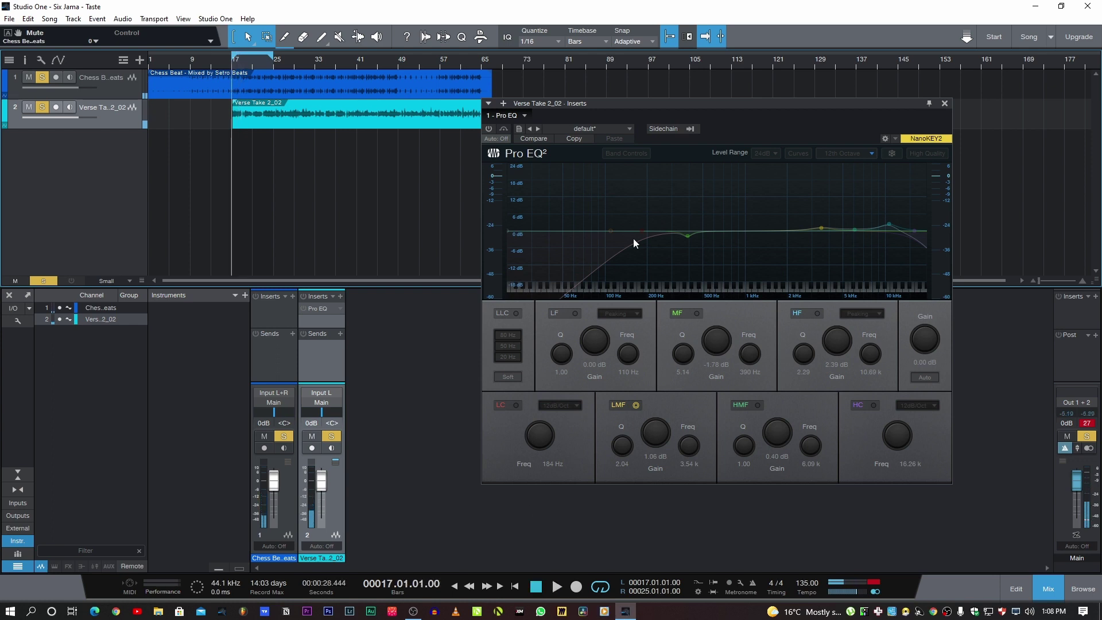
- Switch Pro EQ back on and play the equalized vocal together with the beat for comparison
click(488, 117)
key(space)
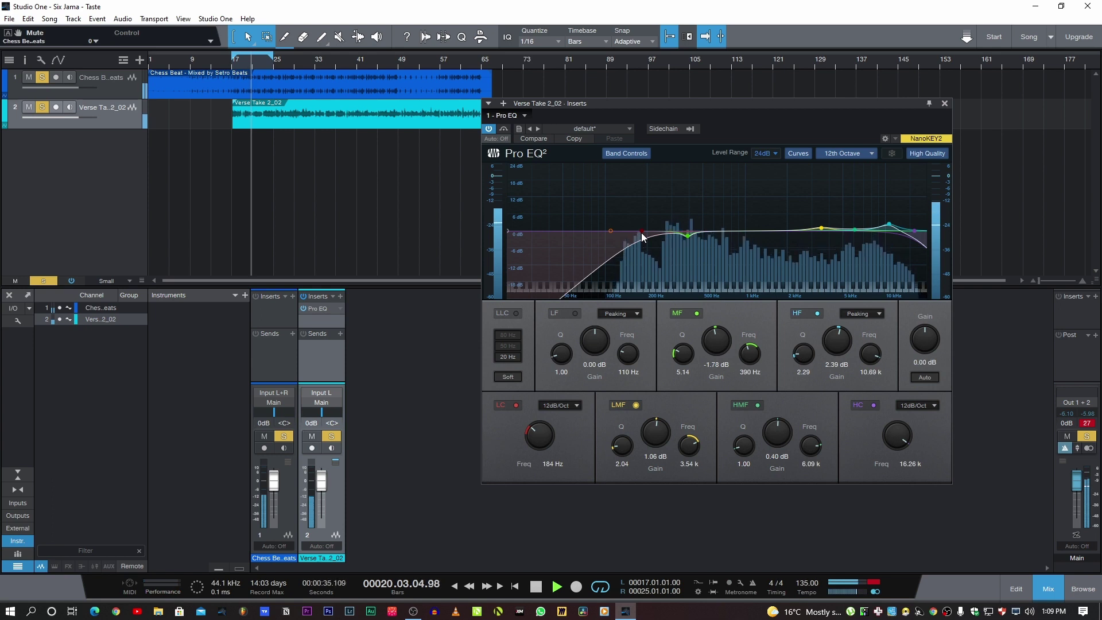
key(space)
- Set the low cut filter's slope to 24dB/Oct and its frequency to 150 Hz while listening with the beat, and close the EQ window
drag(642, 233, 636, 230)
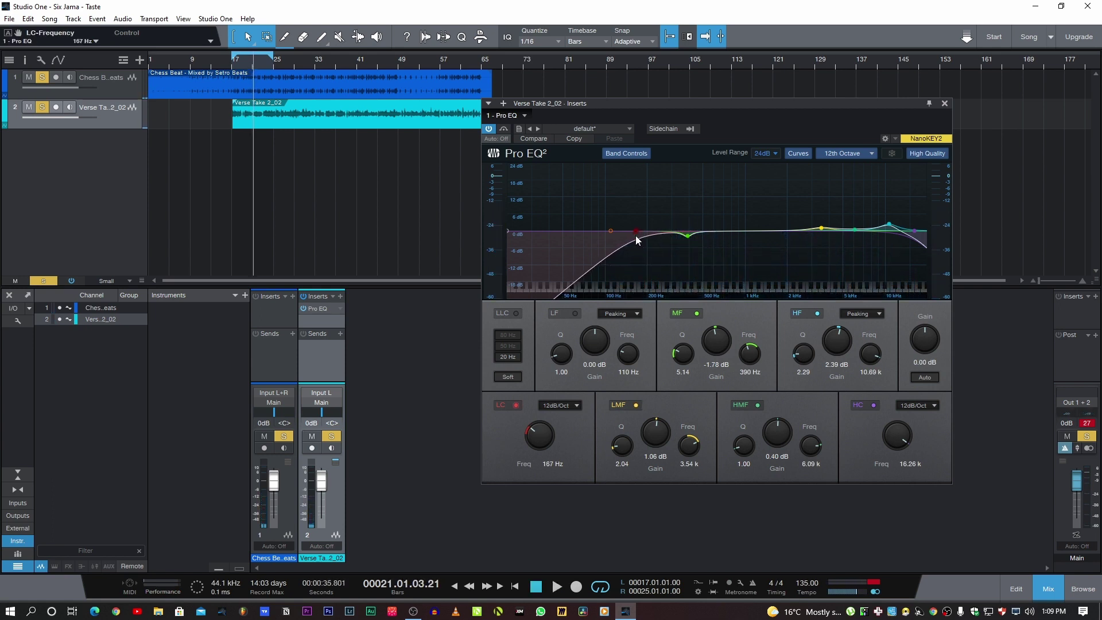
click(570, 404)
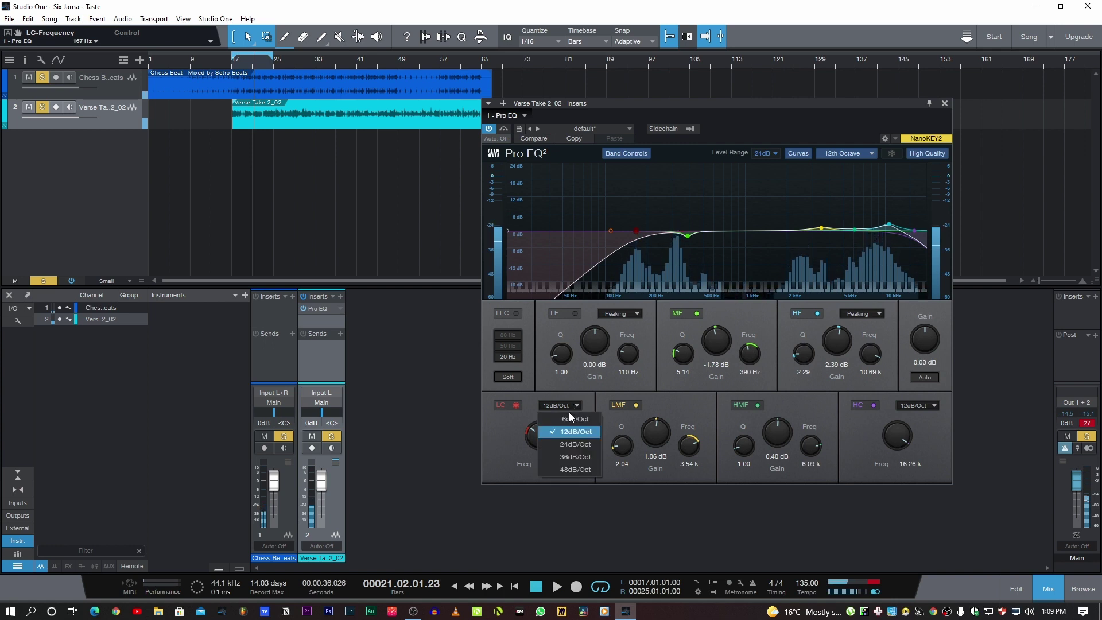
click(570, 447)
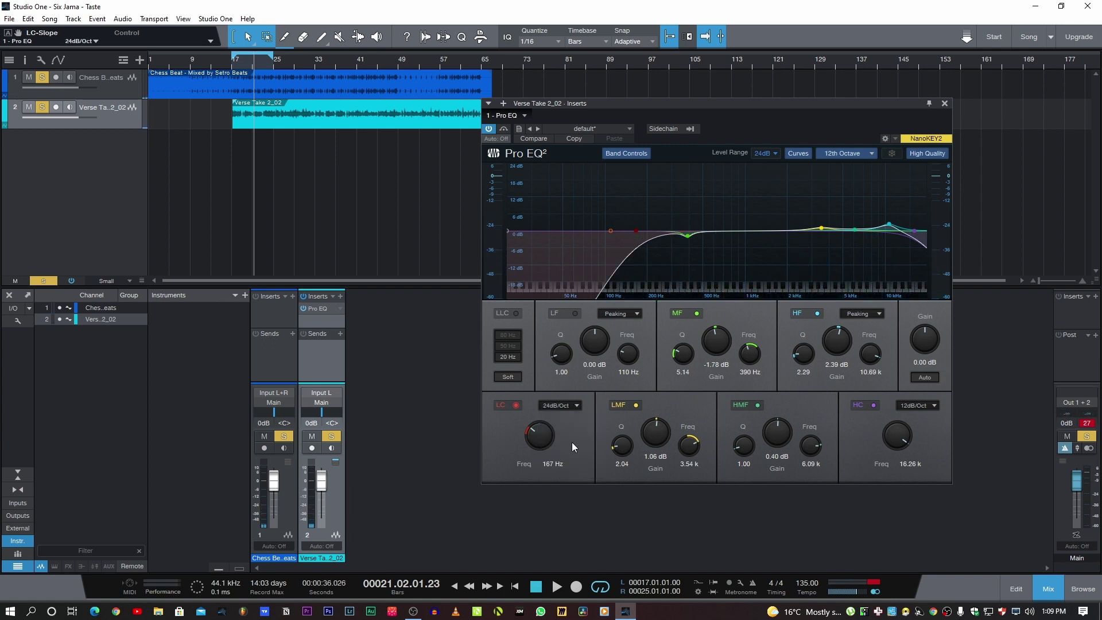
scroll(535, 435, down, 1)
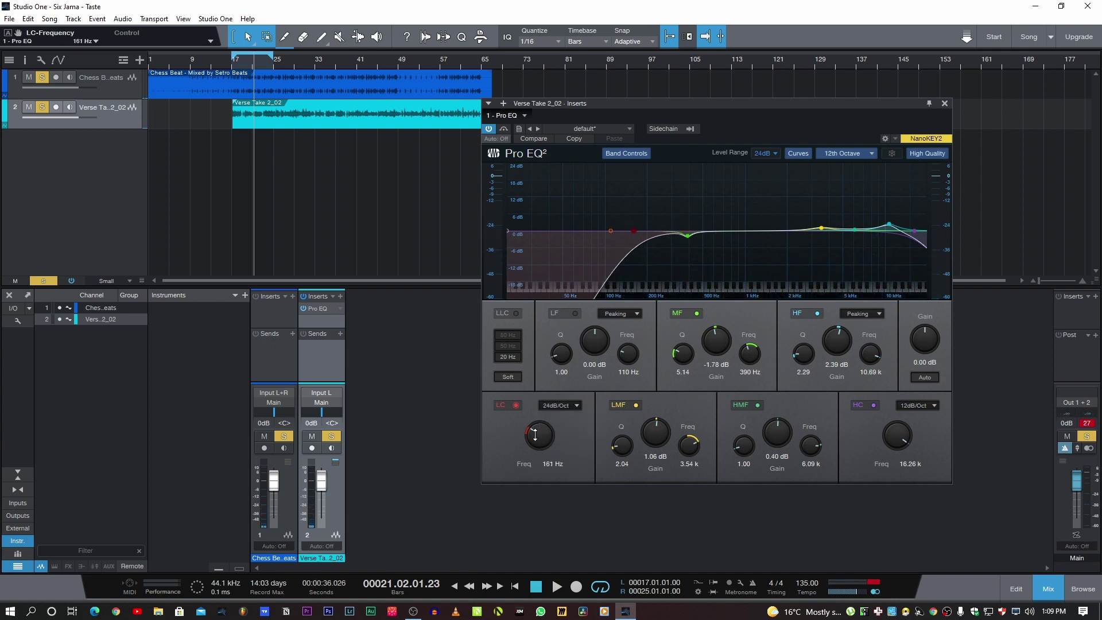
key(space)
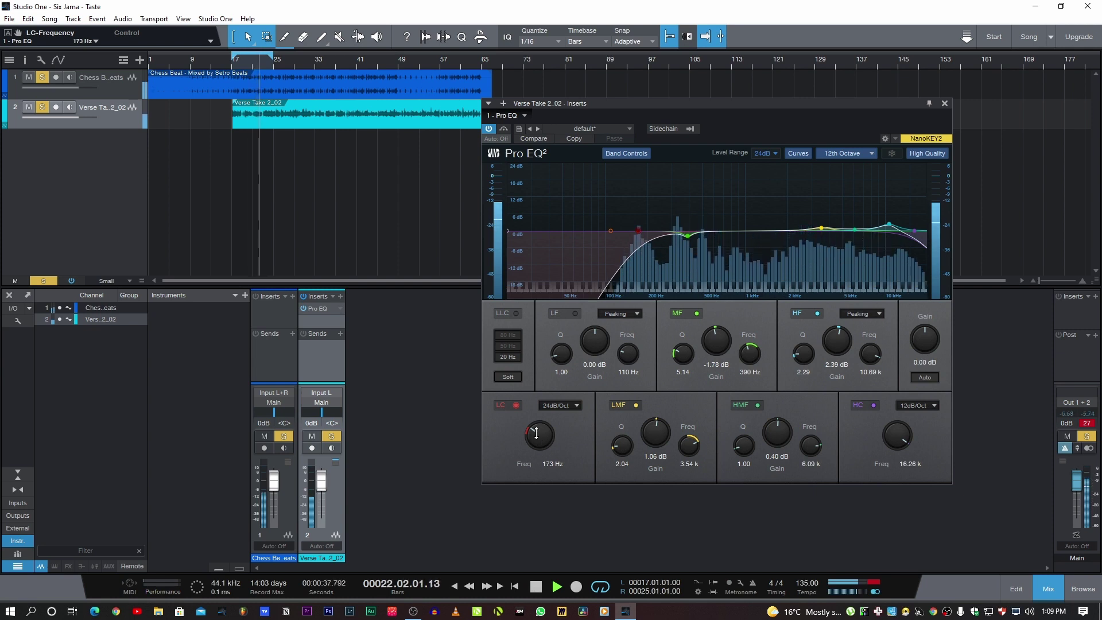
drag(636, 231, 633, 231)
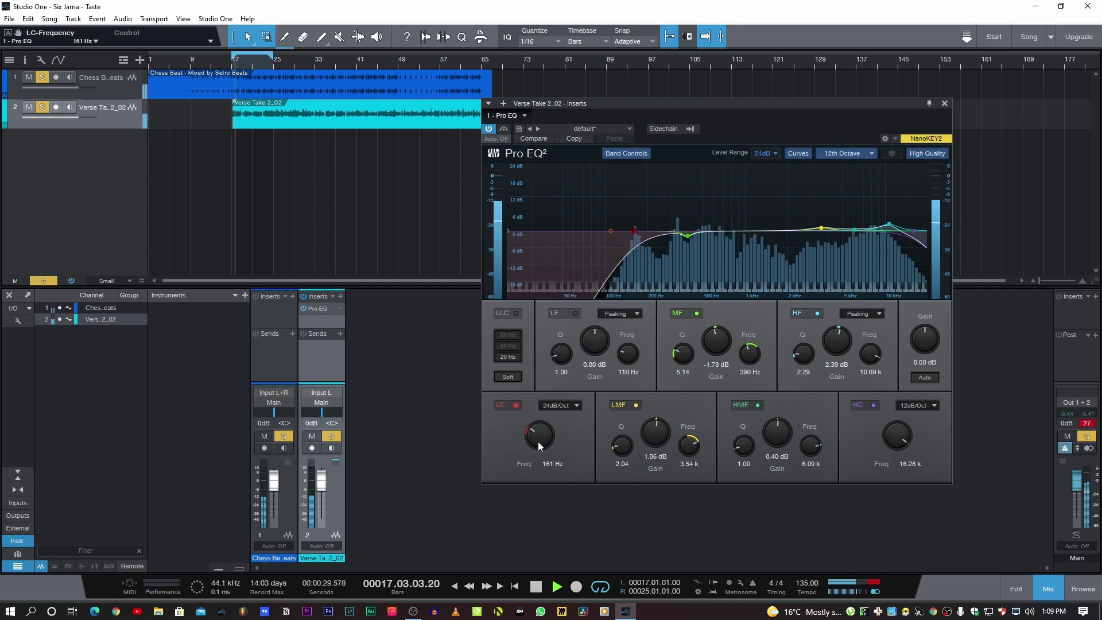
drag(536, 443, 535, 445)
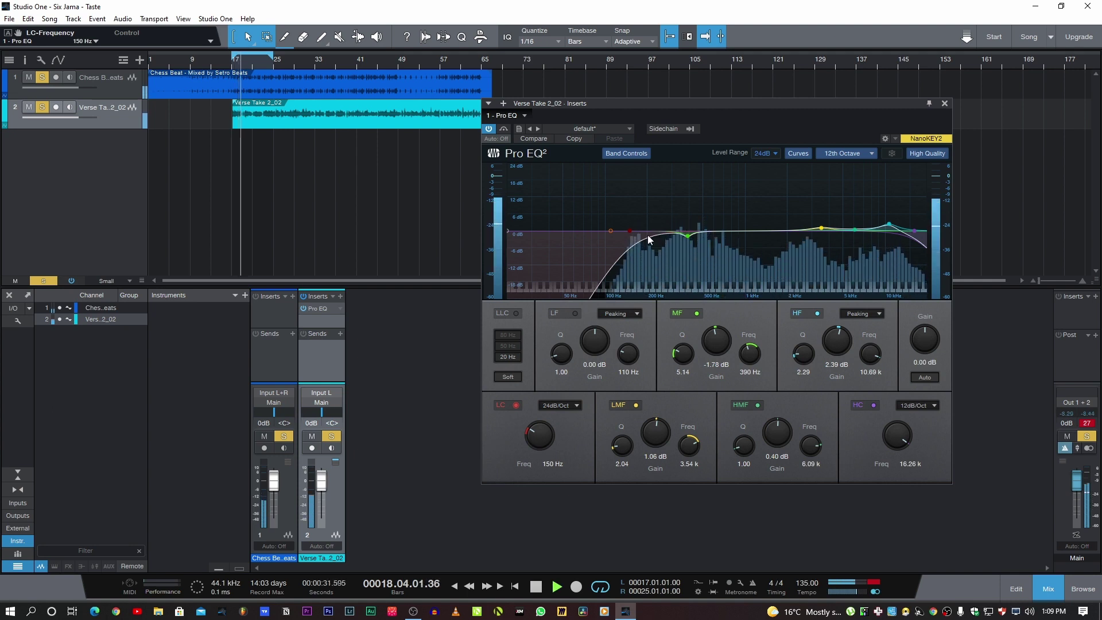
click(945, 104)
key(space)
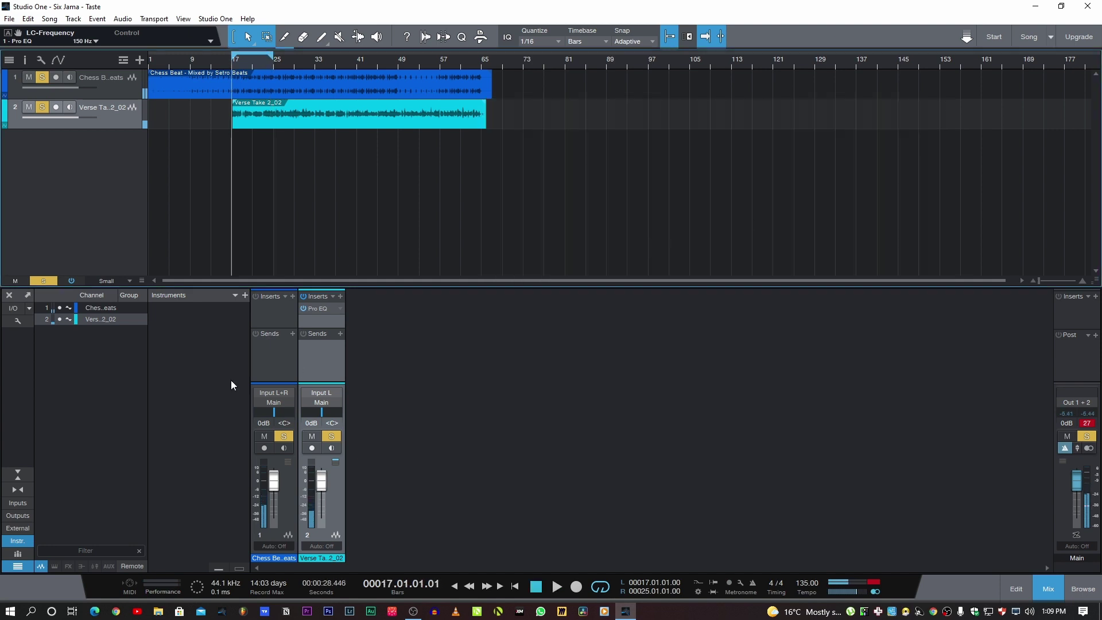
- Add a Compressor from the Dynamics plug-ins as the second insert on the verse vocal channel
click(340, 296)
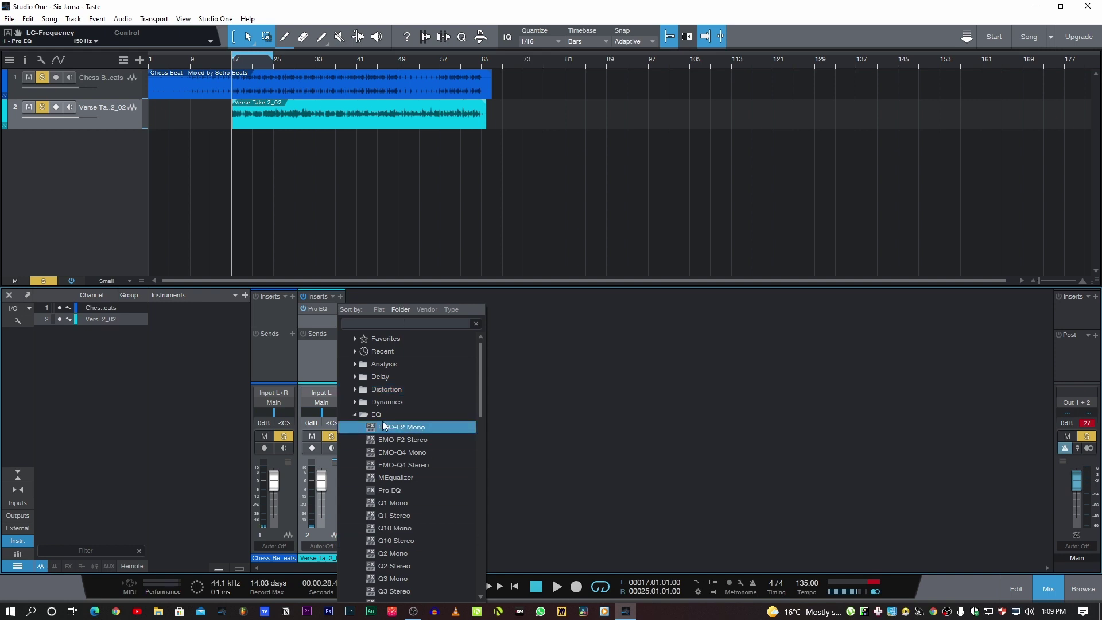
click(363, 412)
click(354, 402)
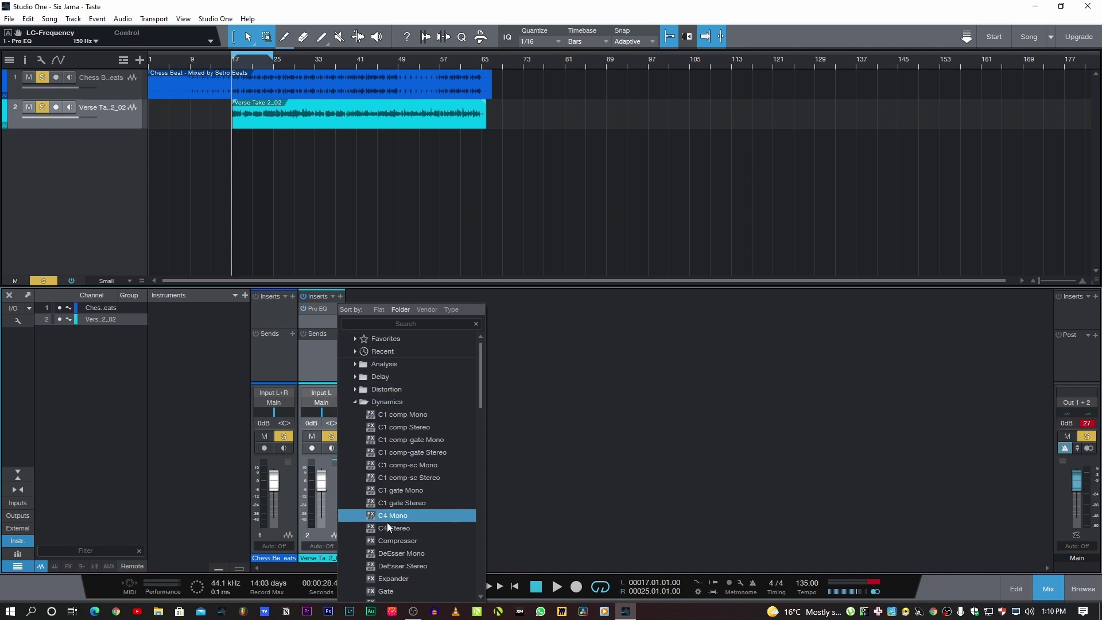
click(378, 401)
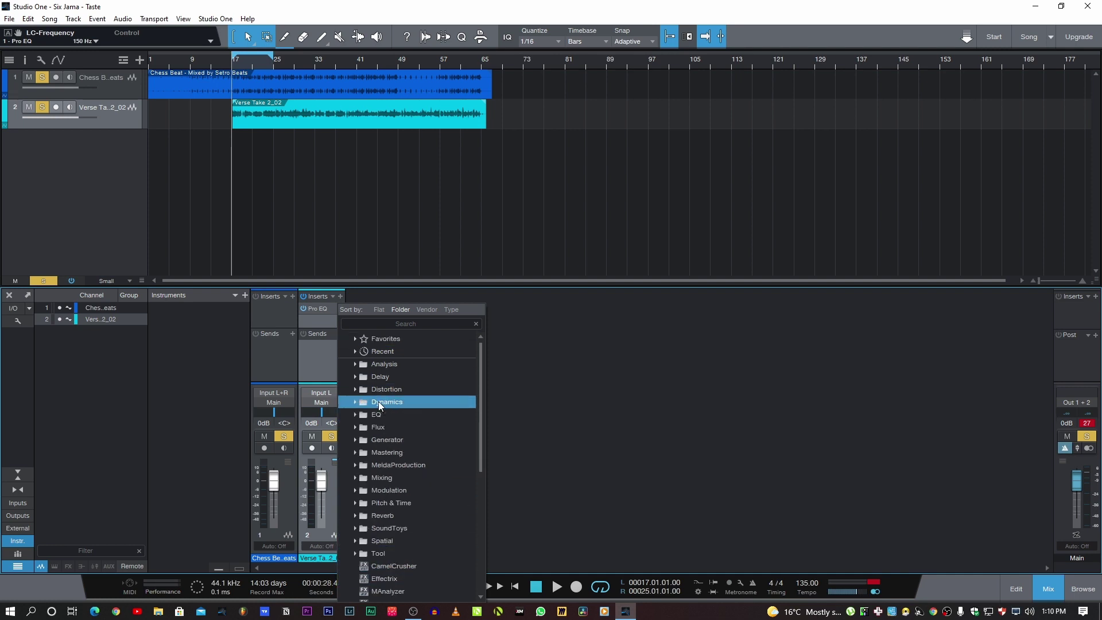
click(378, 402)
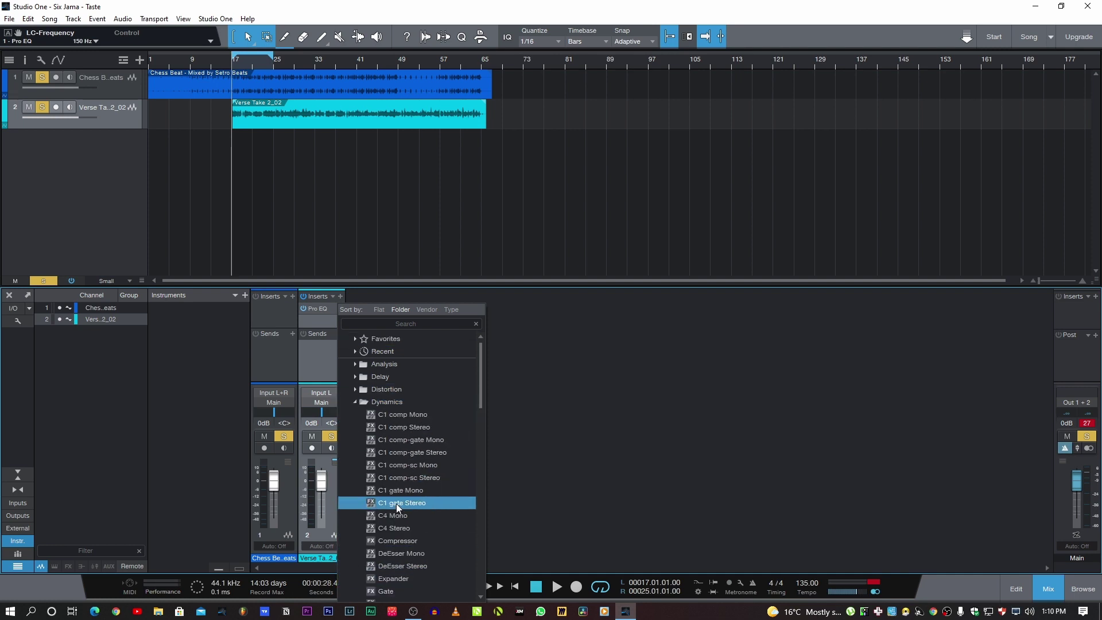
click(394, 541)
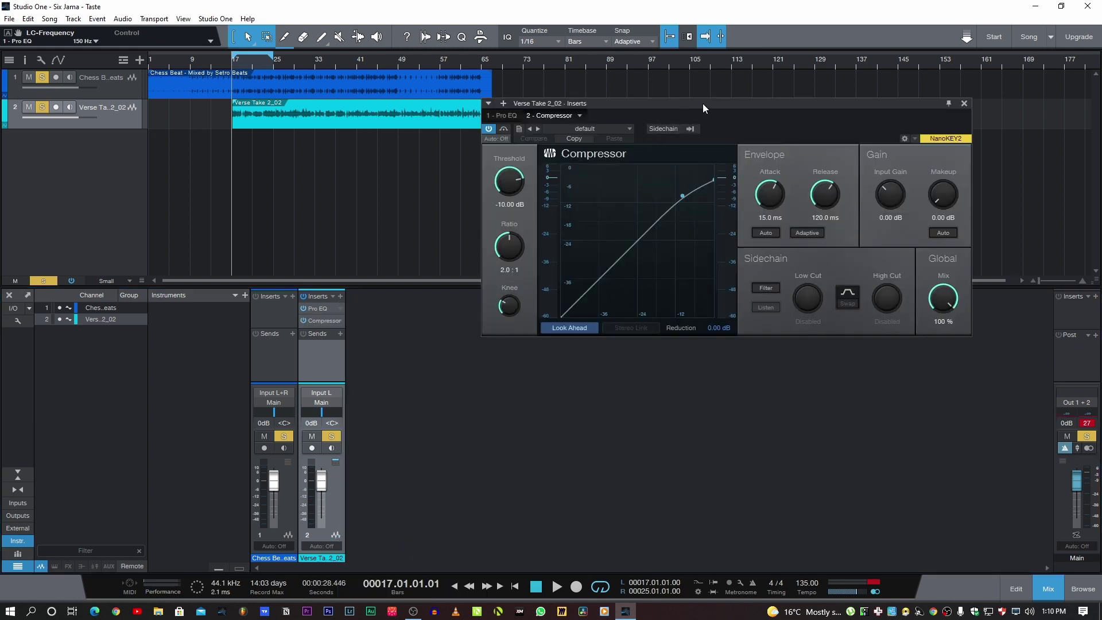
- Audition the compressed vocal with the beat, take the beat channel out of solo, and play the vocal alone
drag(702, 104, 695, 178)
key(space)
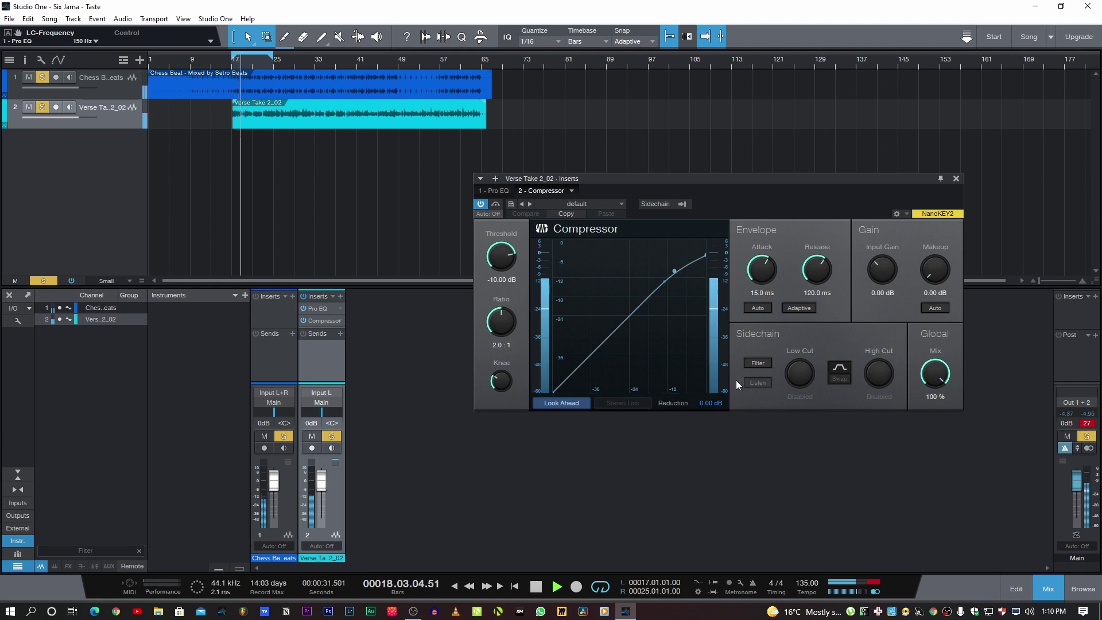
key(space)
click(285, 436)
key(space)
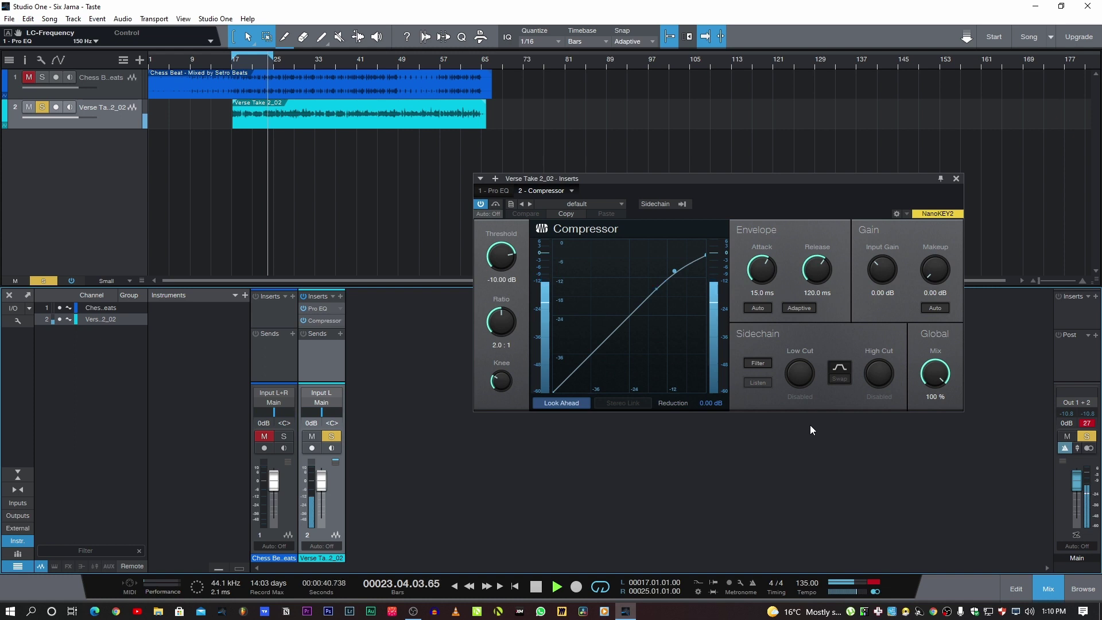
key(space)
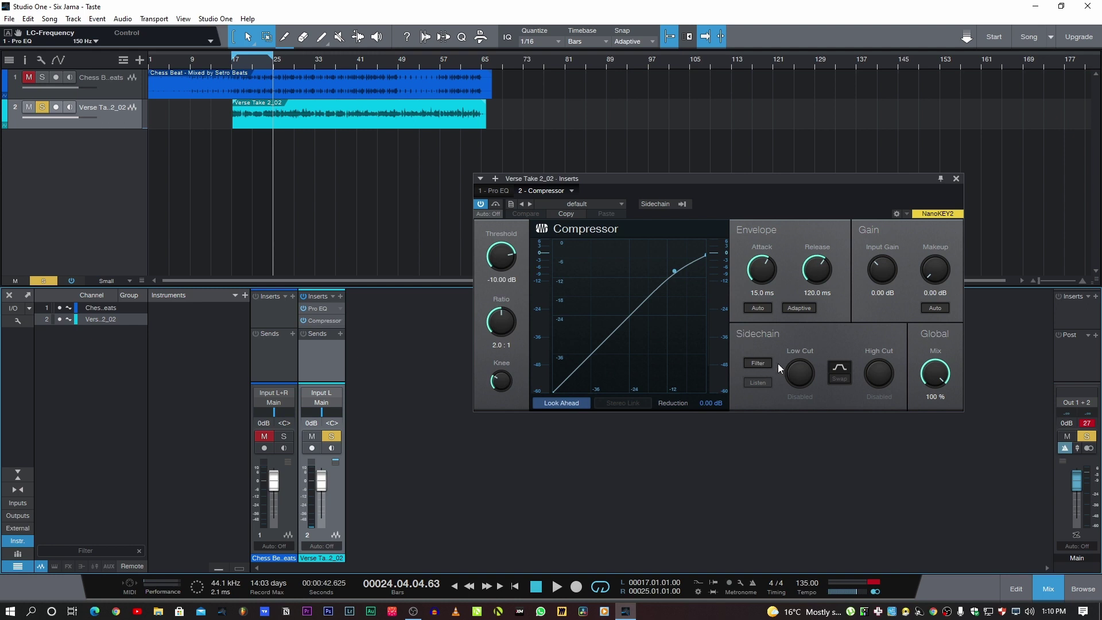
- Load the DeEsser-S1 preset from the Vocals presets into the Compressor, keeping its sidechain filter on and its frequencies unswapped
click(757, 364)
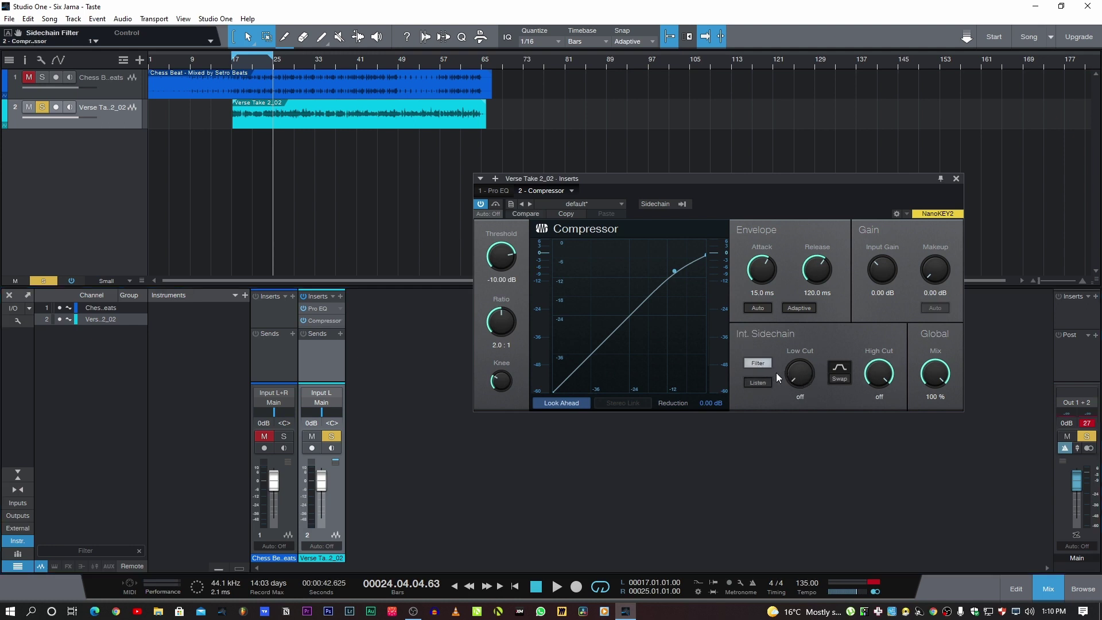
click(766, 364)
click(614, 204)
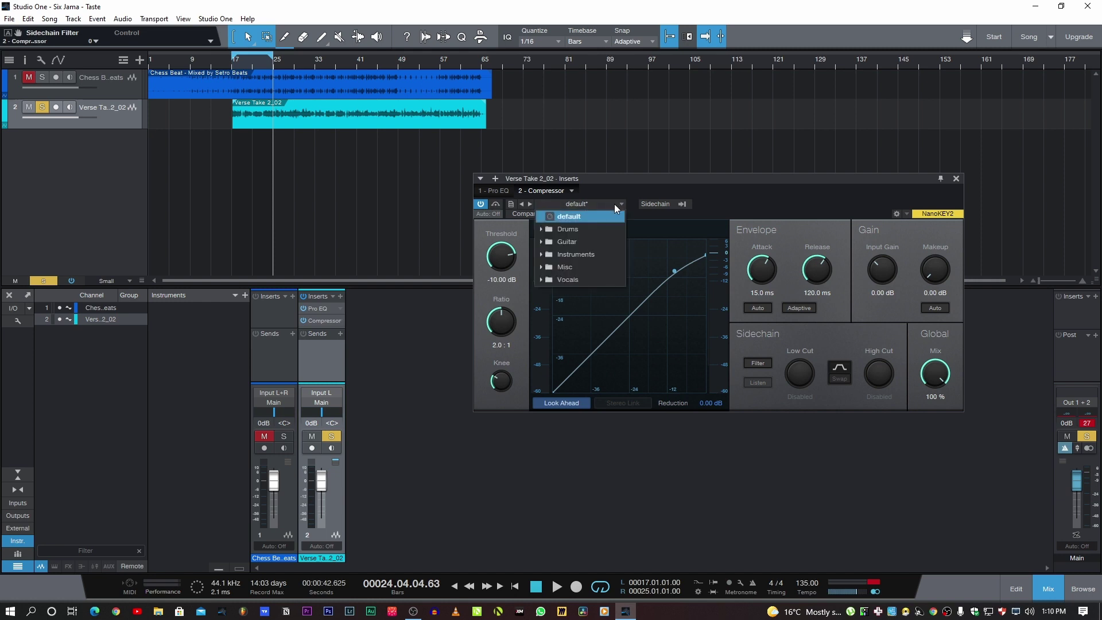
click(562, 283)
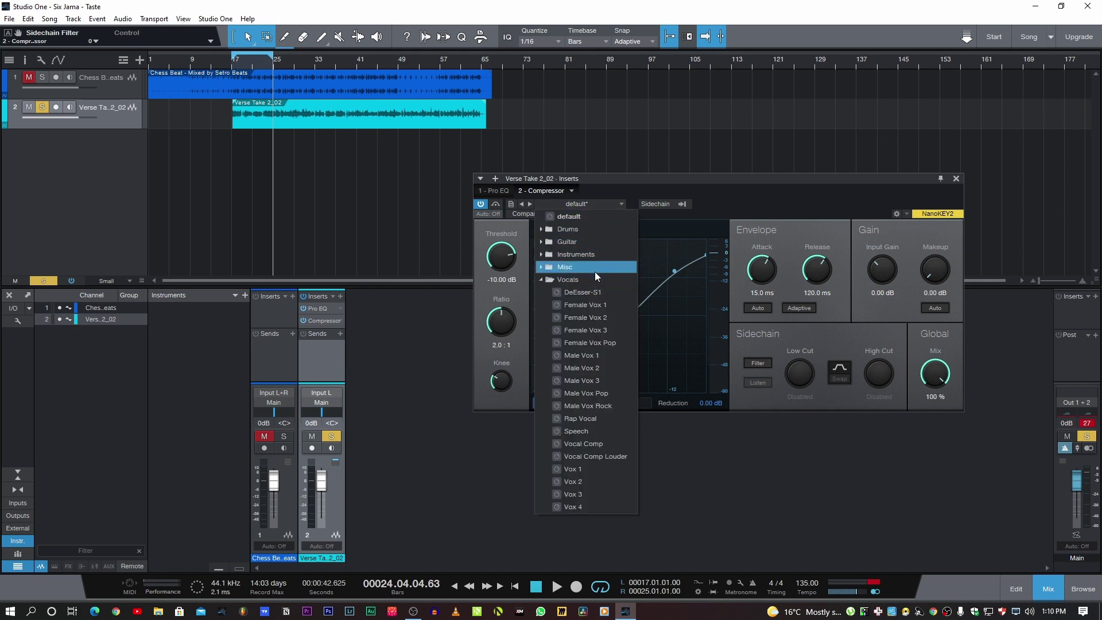
click(591, 292)
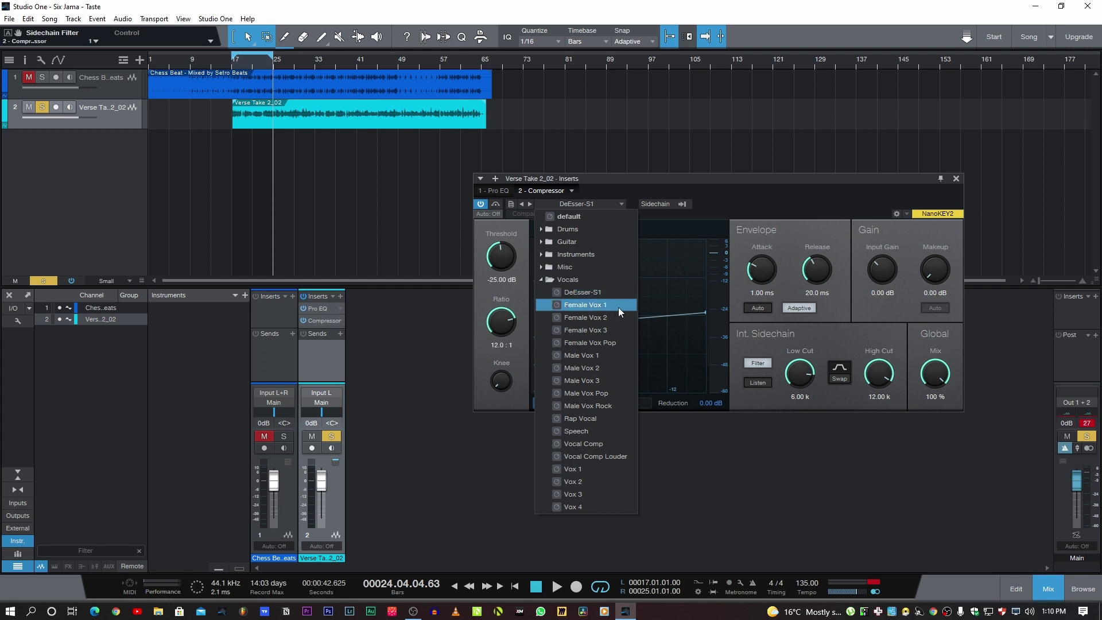
click(750, 372)
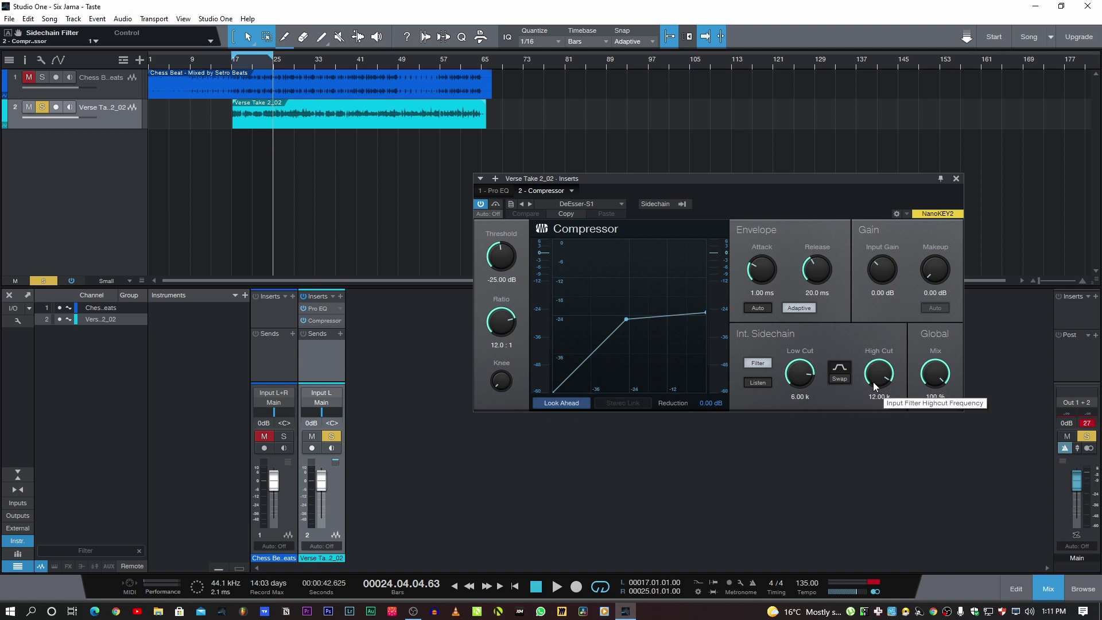
click(842, 366)
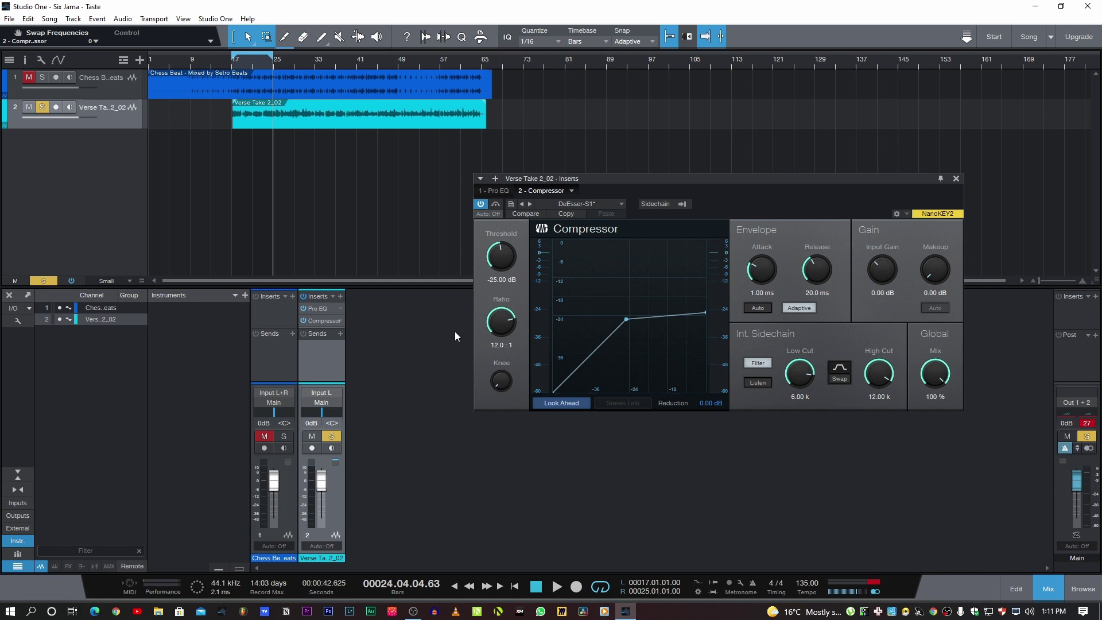
- Play the solo vocal through the DeEsser-S1 preset and watch the compressor's gain reduction
drag(669, 178, 672, 177)
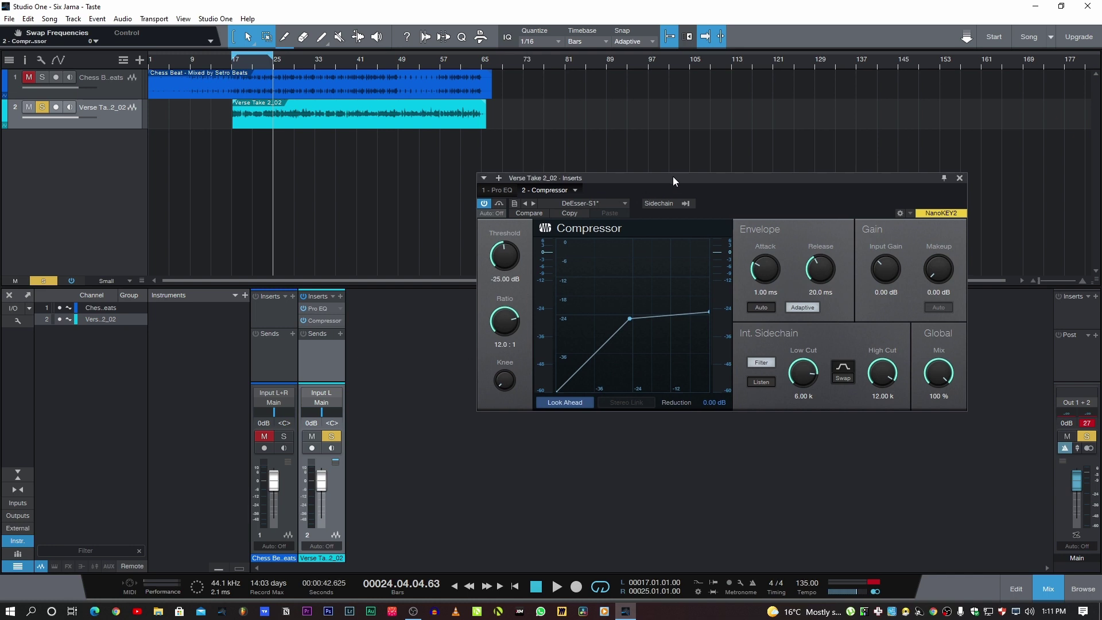
key(space)
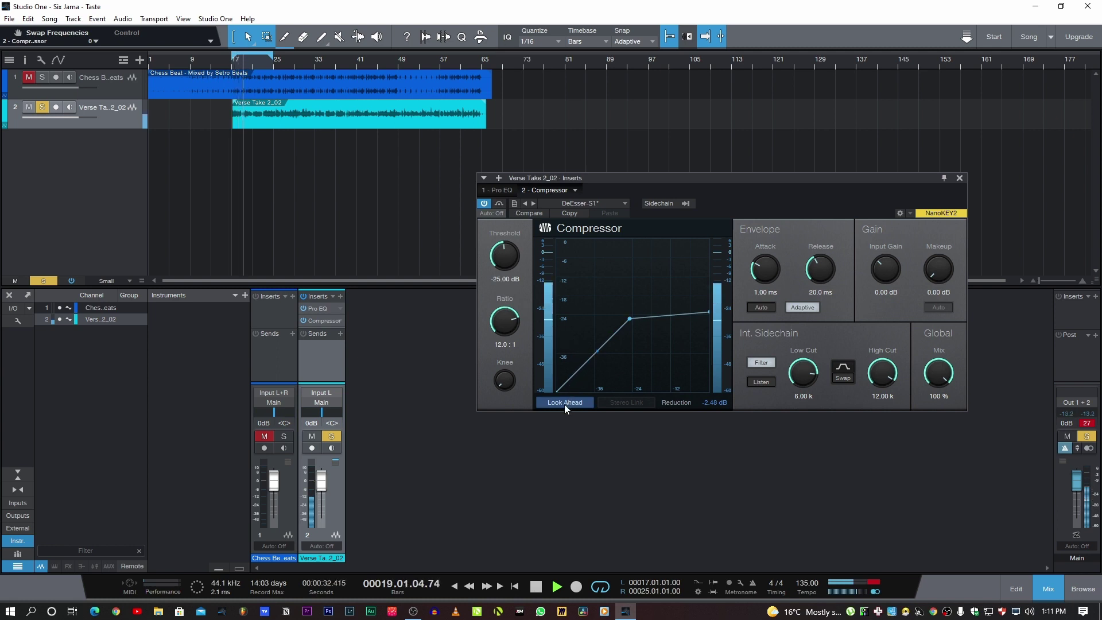
key(space)
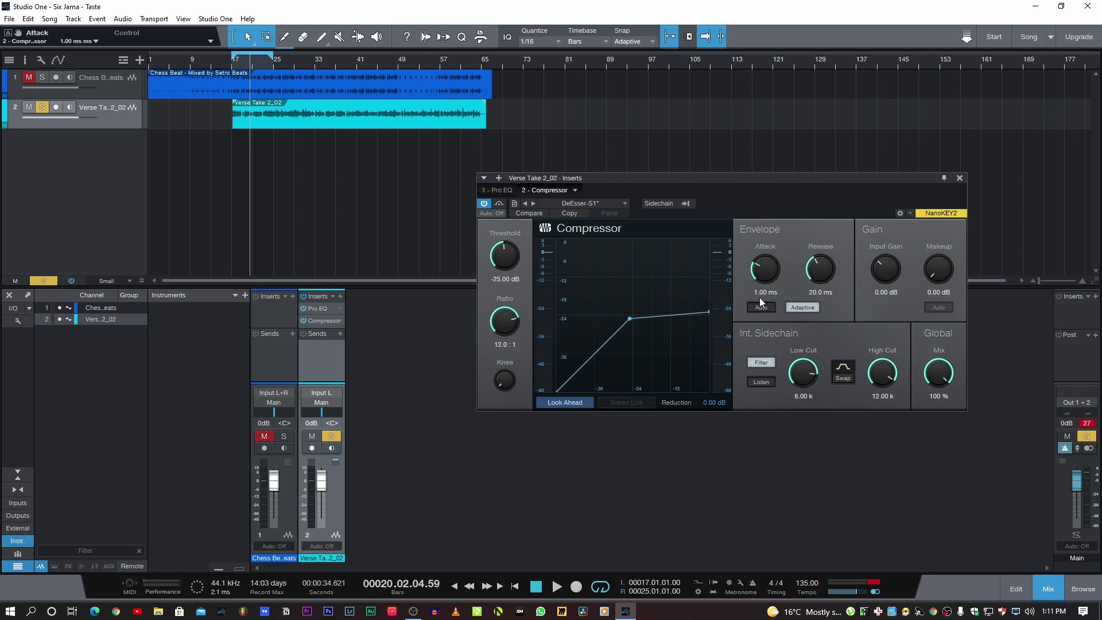
- Lower the de-esser's threshold to -43.24 dB and set its ratio to 10.6:1 while auditioning the vocal
drag(511, 260, 502, 293)
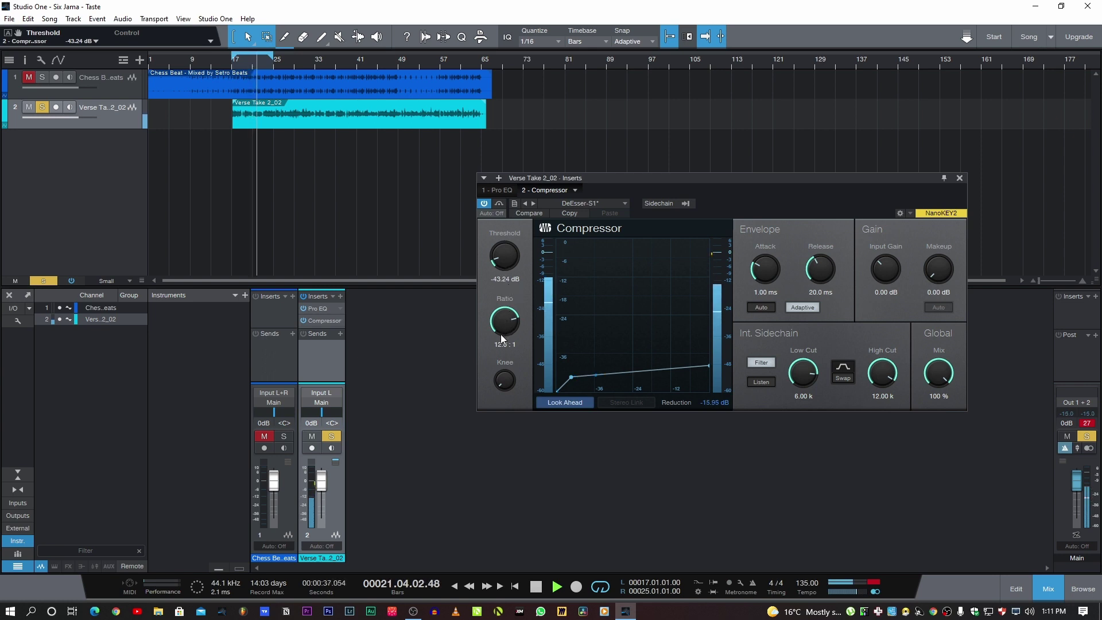
key(space)
drag(507, 326, 505, 332)
scroll(505, 332, up, 2)
key(space)
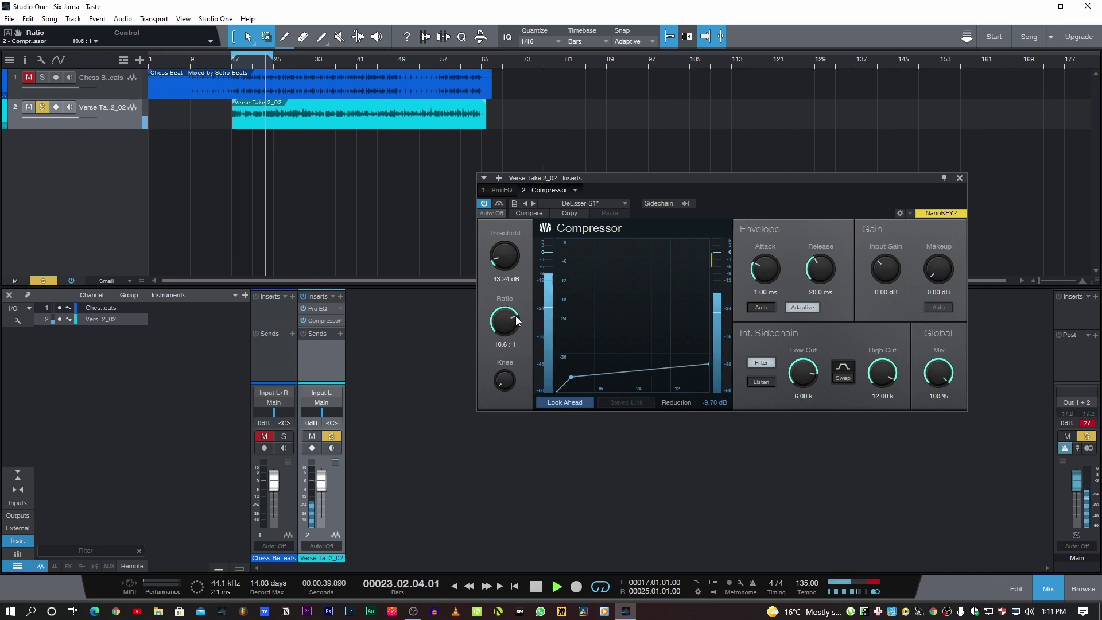
- Raise the de-esser's threshold to -33.40 dB and replay the vocal to judge the compression
key(space)
drag(504, 262, 513, 248)
key(space)
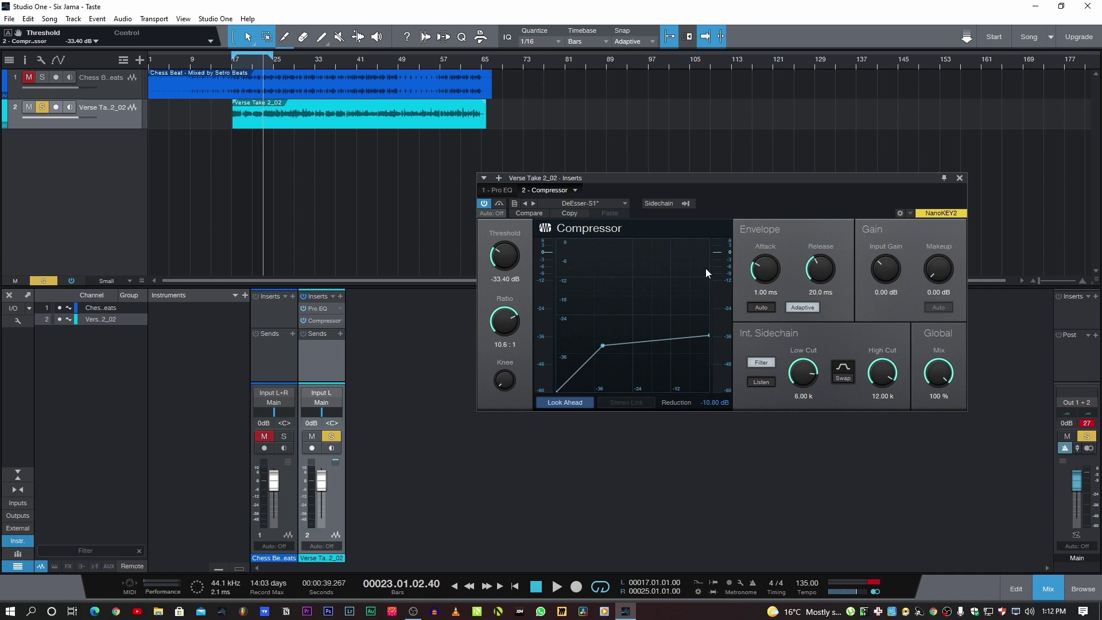
key(space)
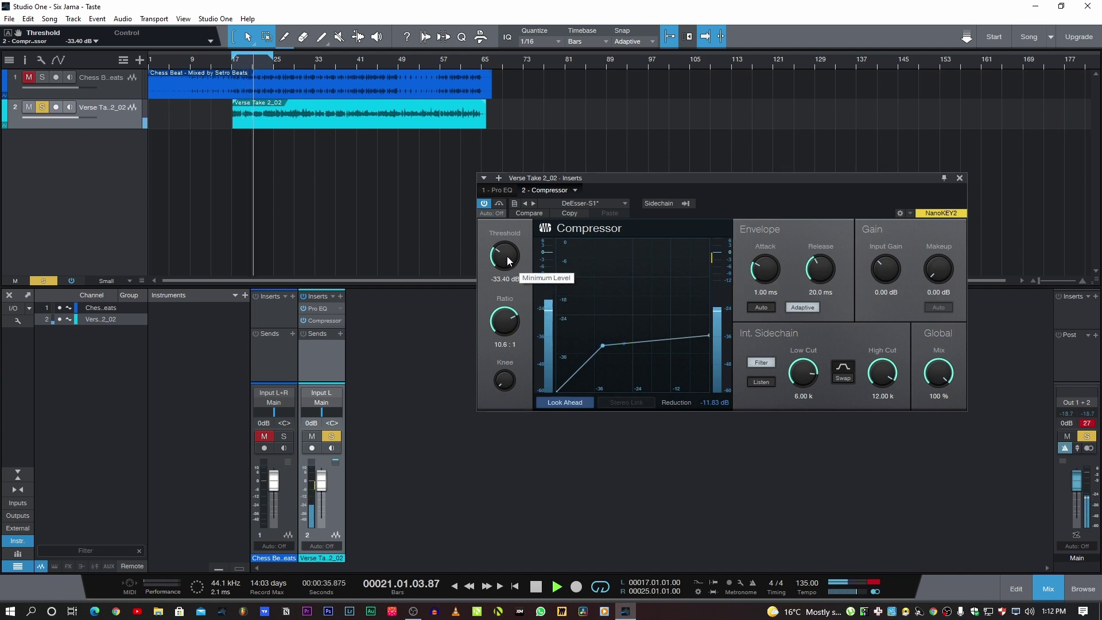
- Set the de-esser's attack to 5.25 ms and listen to the vocal again
key(space)
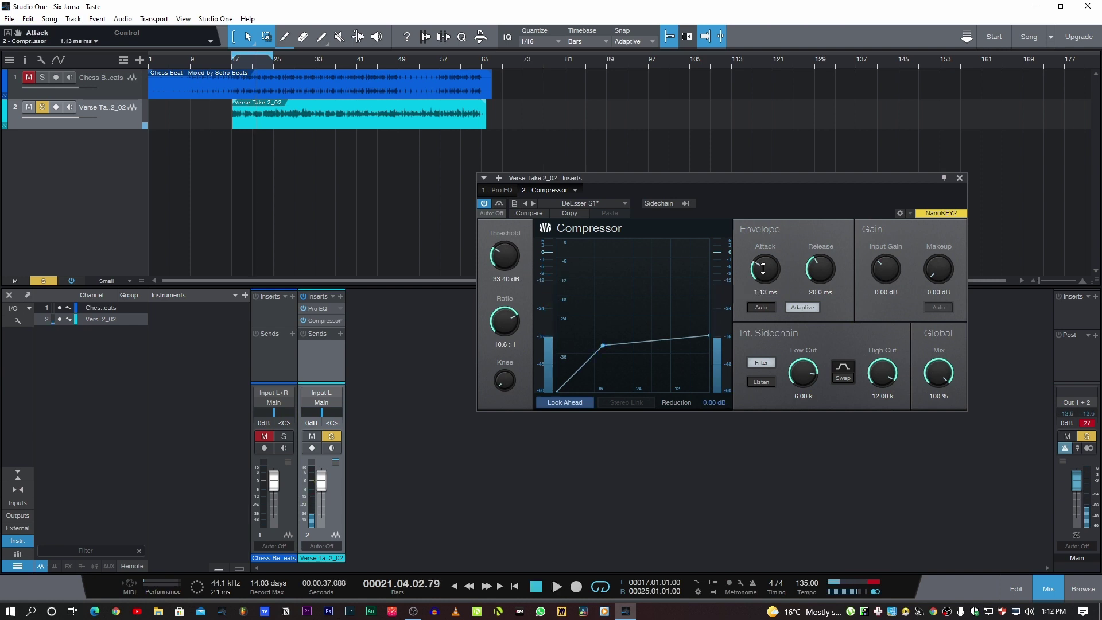
drag(764, 266, 762, 250)
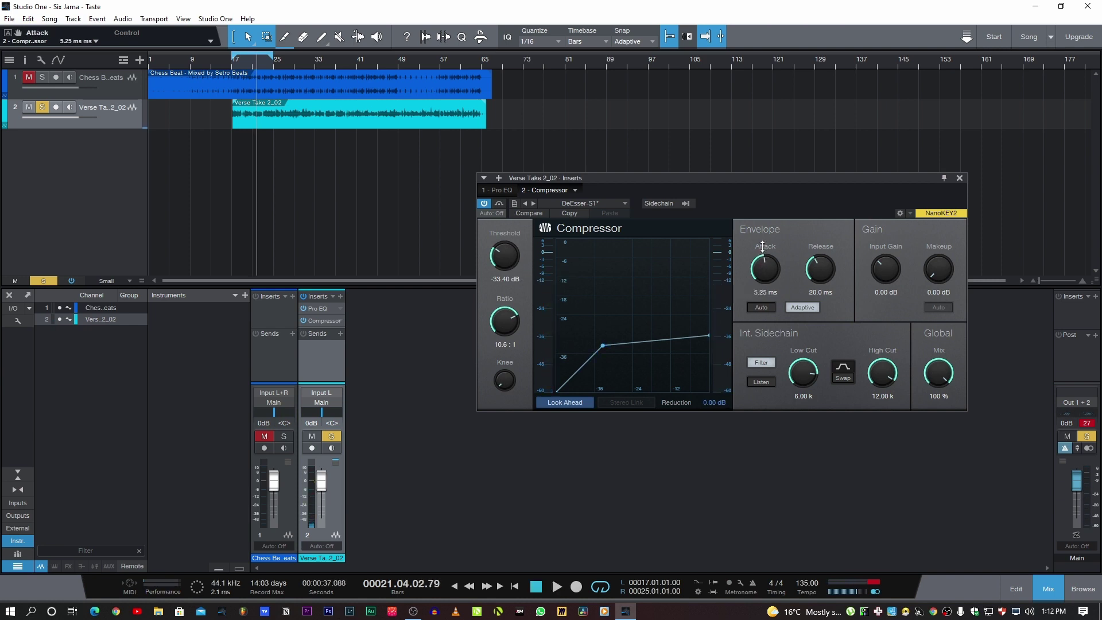
key(space)
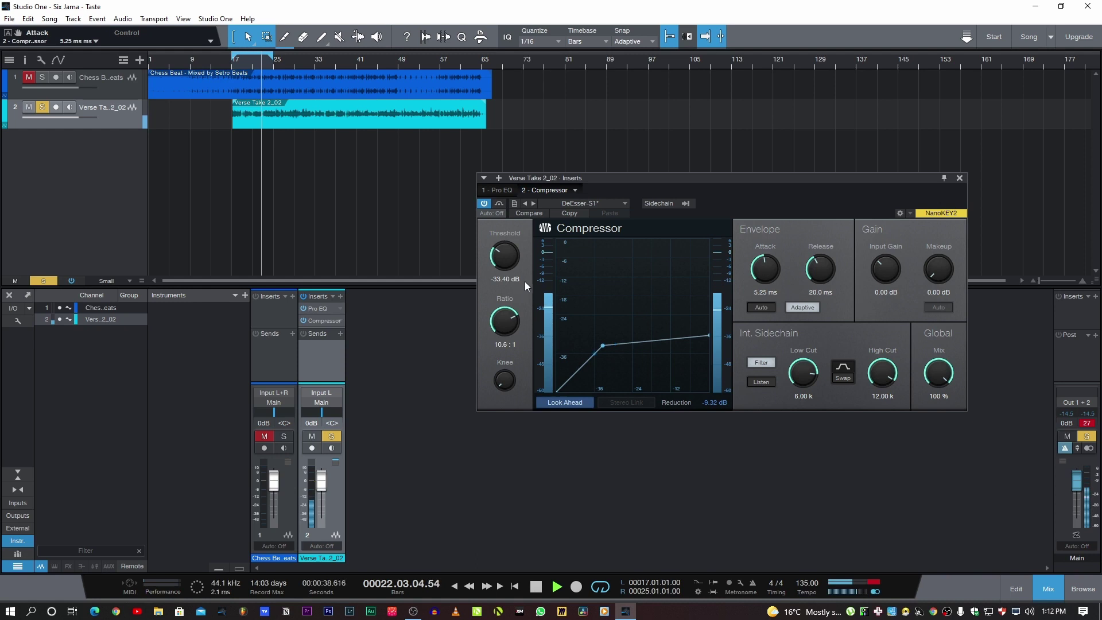
- Fine-tune the de-esser's threshold to -31.34 dB while playing the vocal
key(space)
drag(507, 257, 510, 254)
key(space)
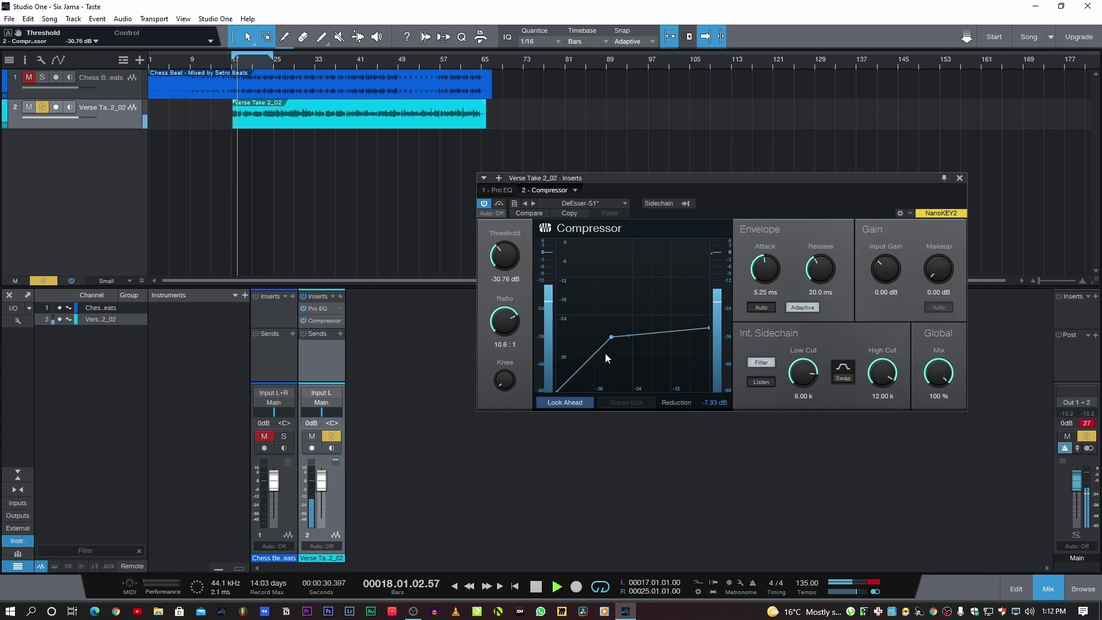
drag(612, 337, 610, 338)
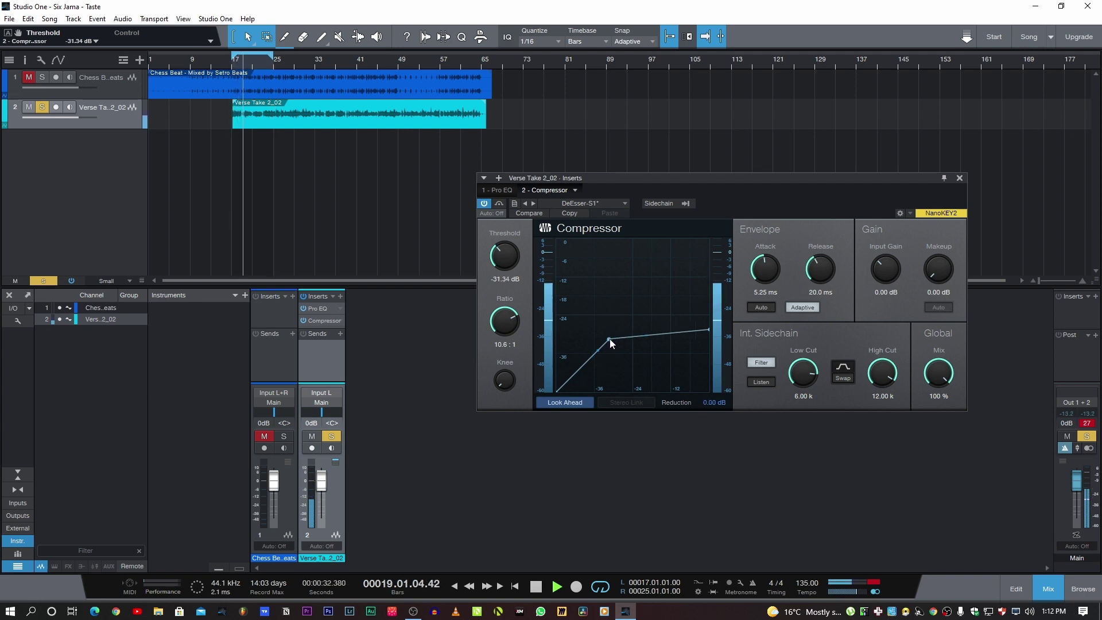
- Compare the vocal with the de-esser bypassed and switched back on, and close the plug-in window
click(484, 204)
key(space)
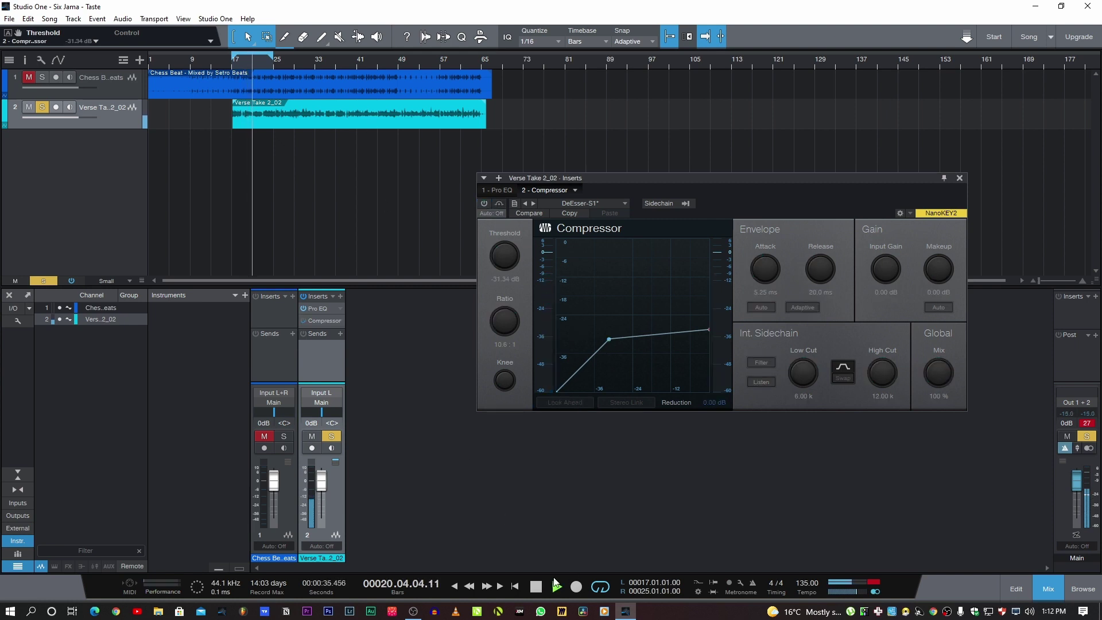
key(space)
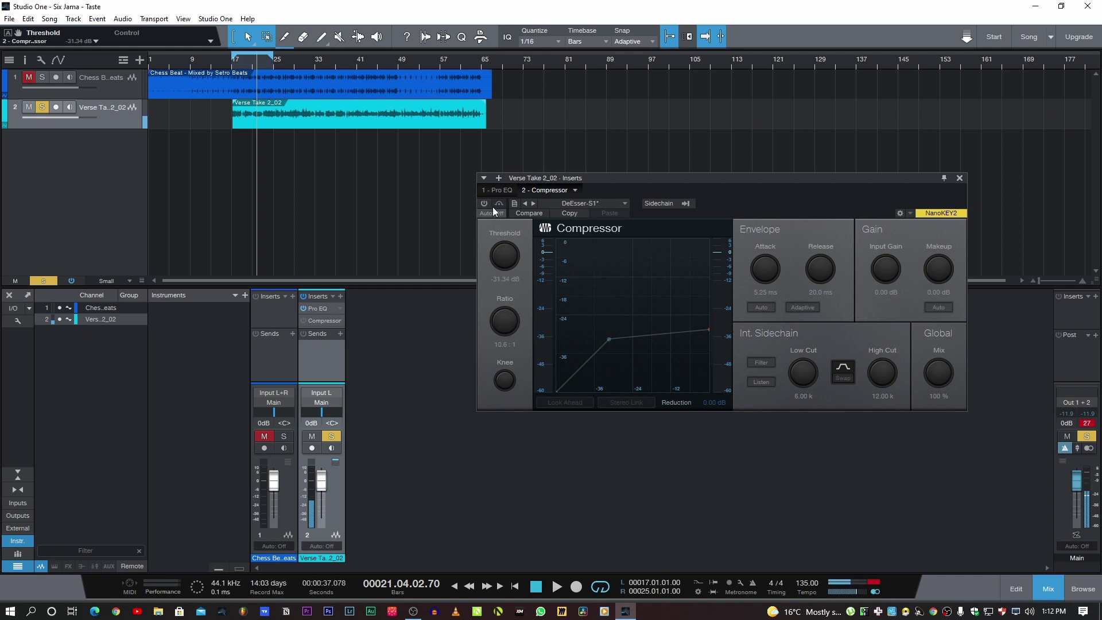
click(484, 203)
key(space)
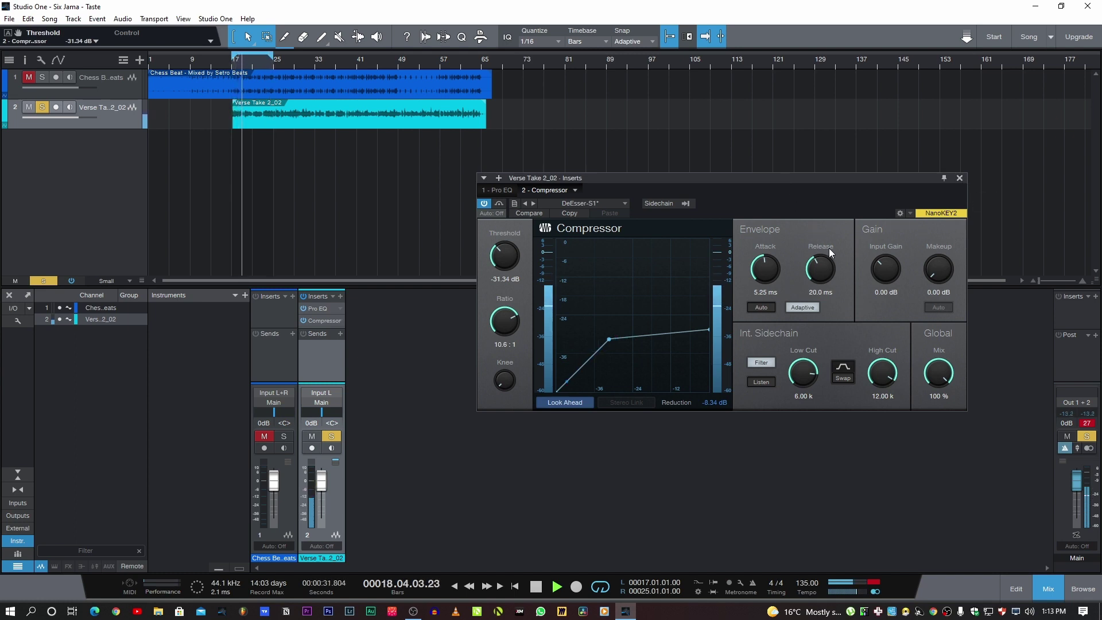
key(space)
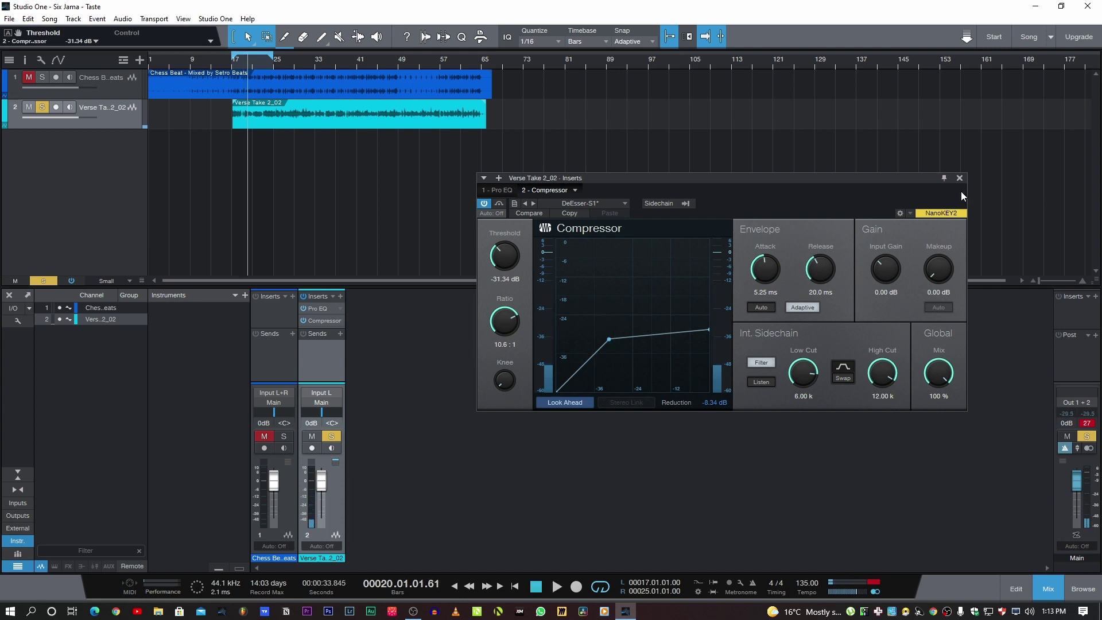
click(962, 179)
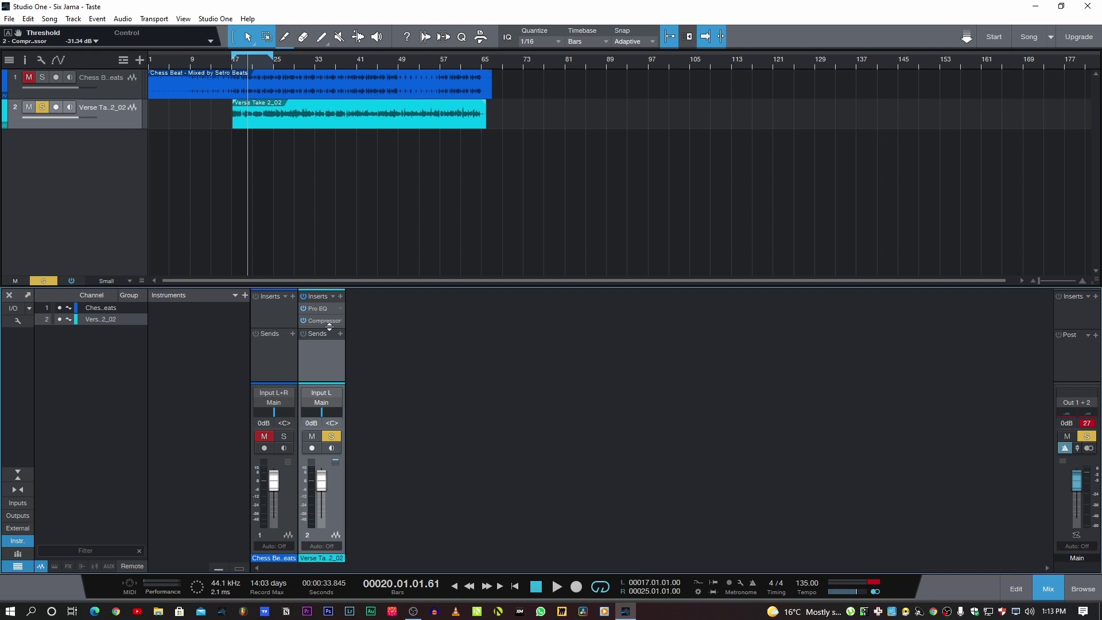
- Add a second Compressor as the verse channel's third insert and enlarge the mixer to show all its inserts
click(341, 297)
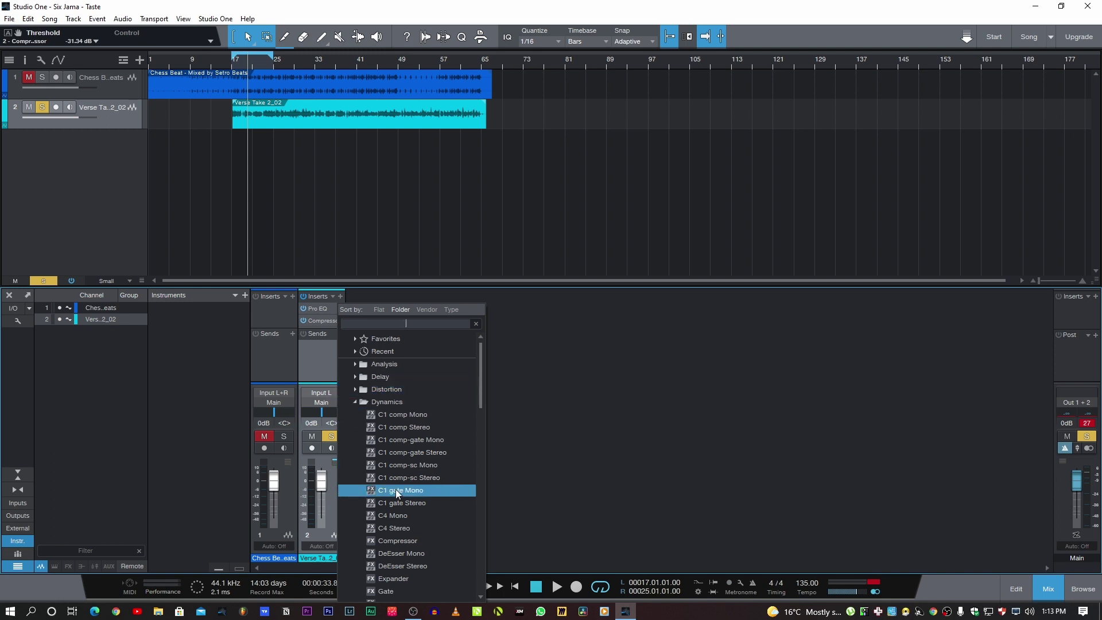
click(398, 540)
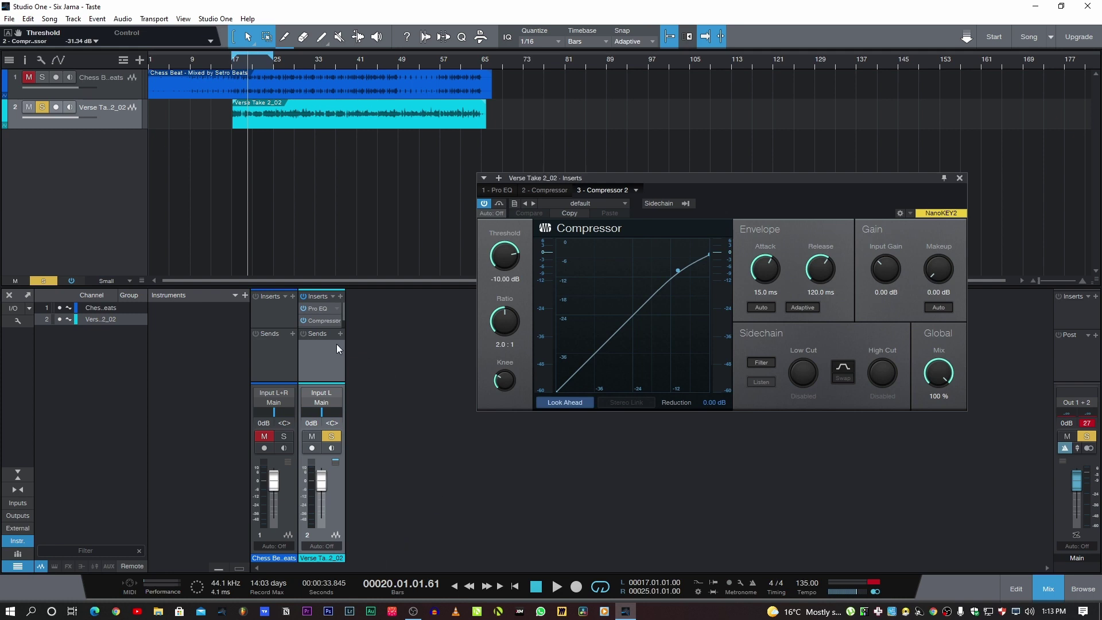
drag(348, 286, 348, 244)
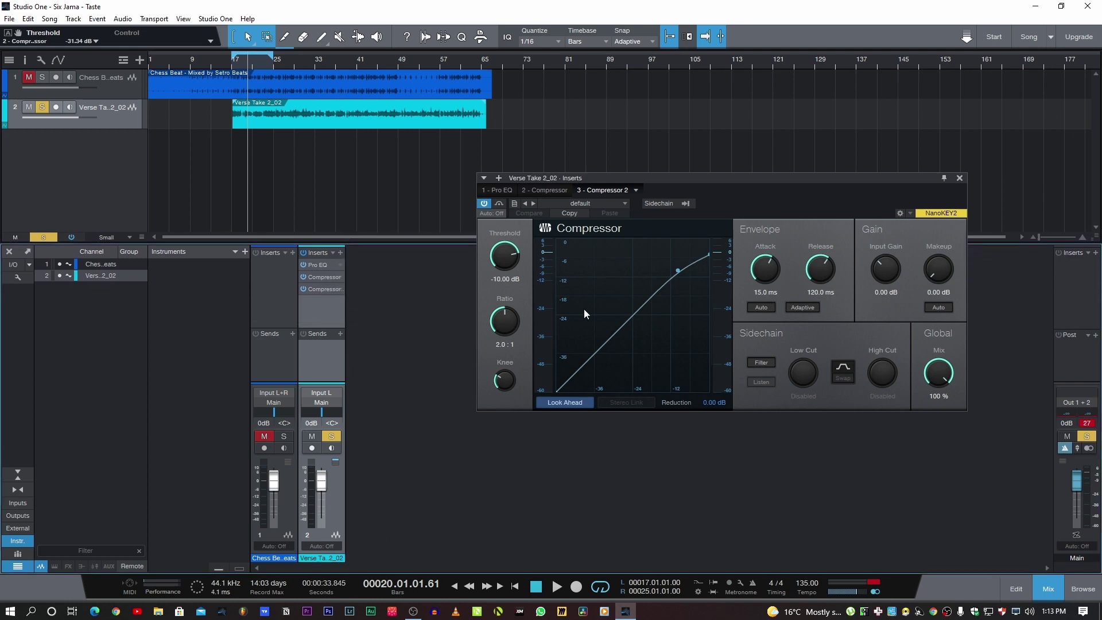
drag(687, 174, 710, 133)
mouse_move(749, 245)
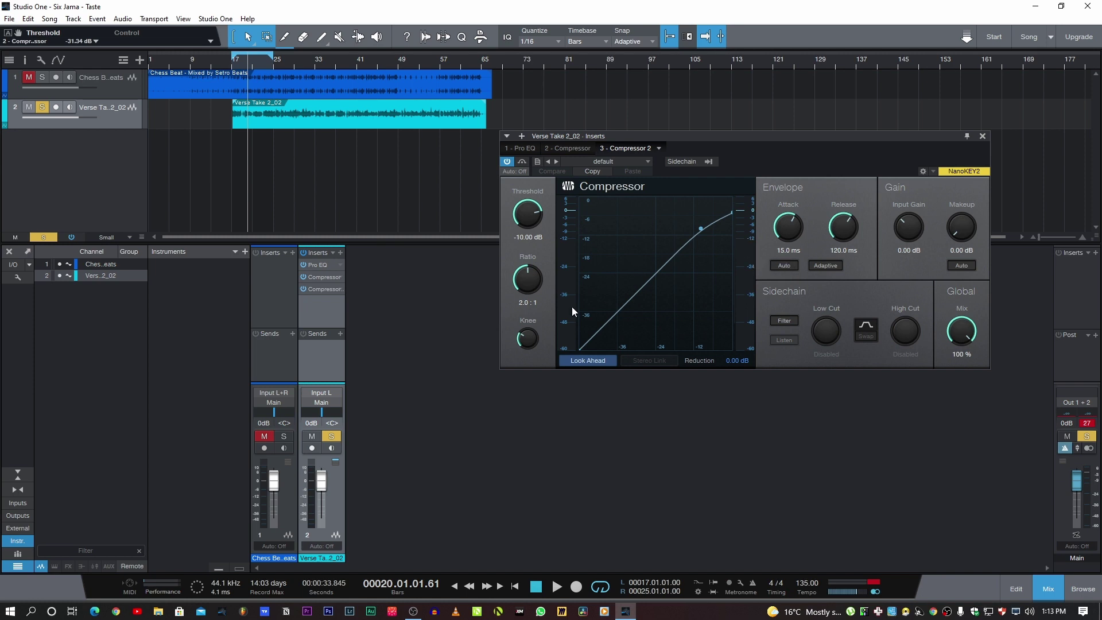
- Set the second compressor's ratio to 4.3:1 and its release to 85.2 ms
drag(528, 283, 530, 279)
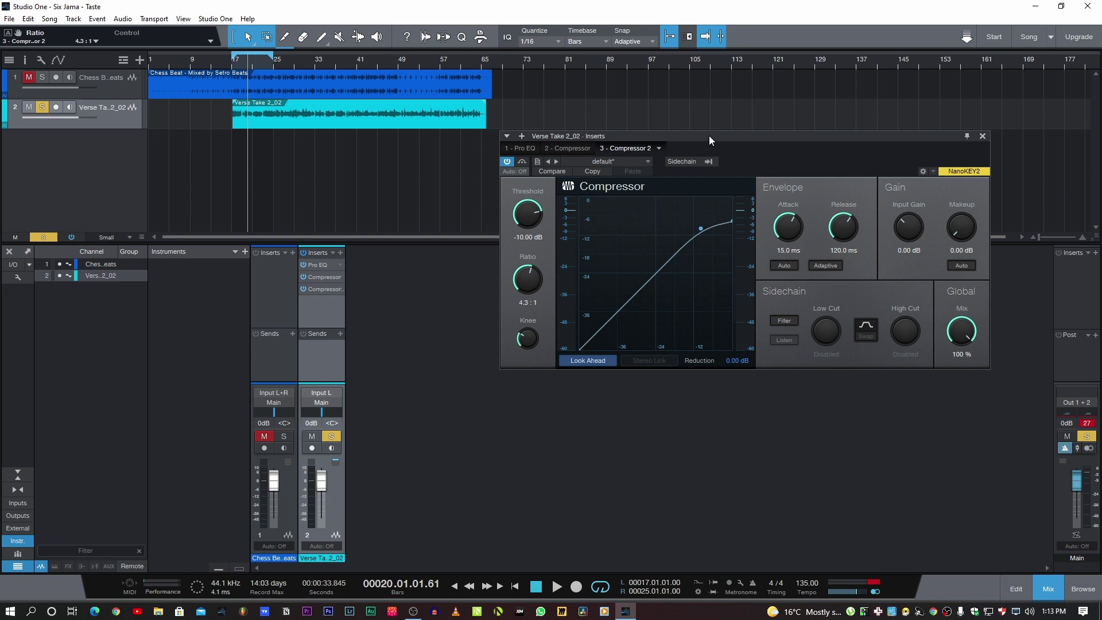
drag(709, 136, 718, 133)
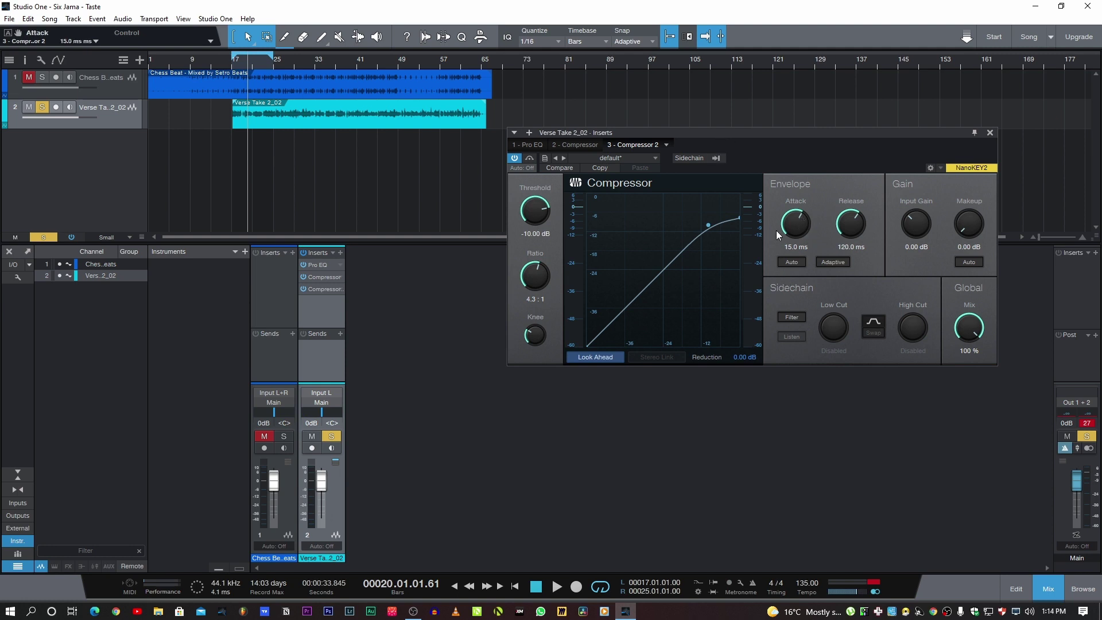
drag(861, 220, 857, 230)
drag(727, 135, 740, 121)
- Play the vocal and lower the second compressor's threshold to -26.80 dB
key(space)
mouse_move(550, 197)
mouse_down()
mouse_move(538, 217)
mouse_move(546, 208)
mouse_up()
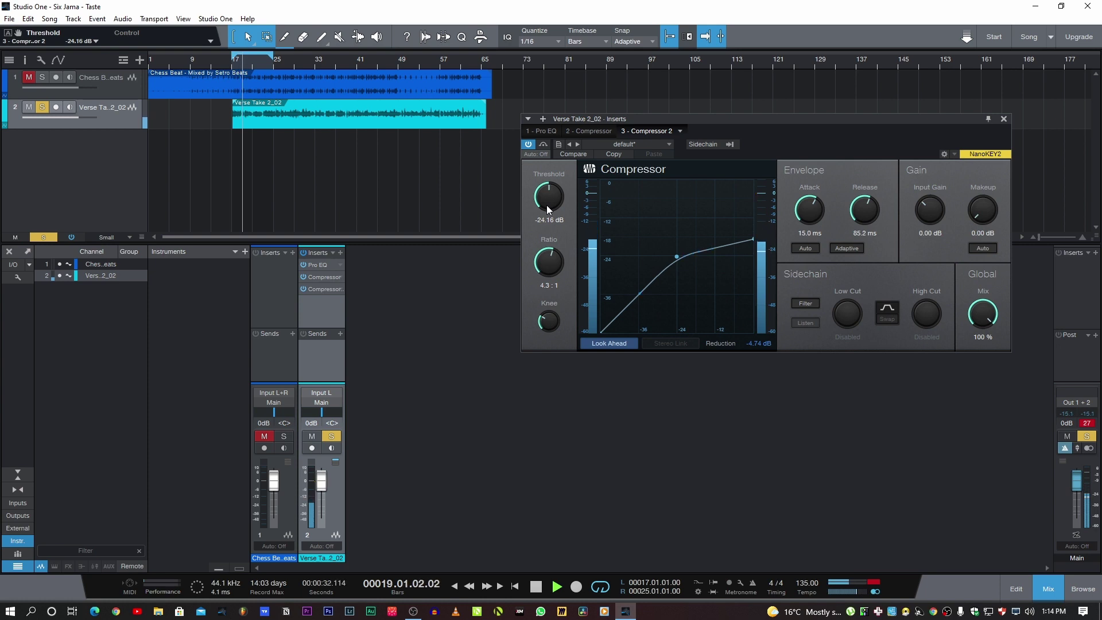
drag(546, 205, 545, 210)
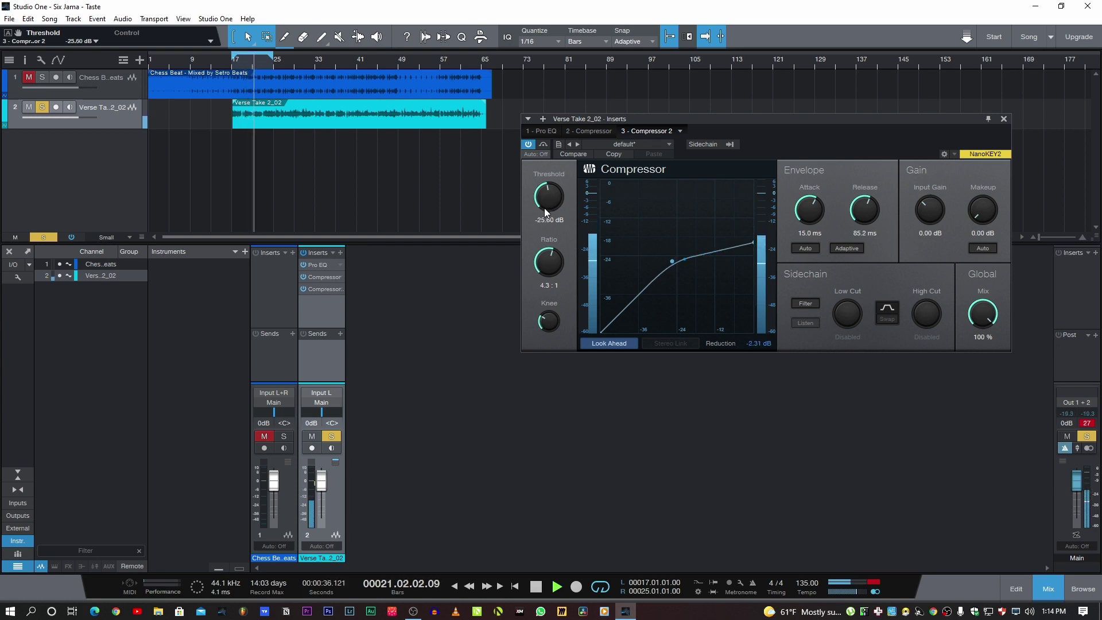
drag(543, 207, 545, 210)
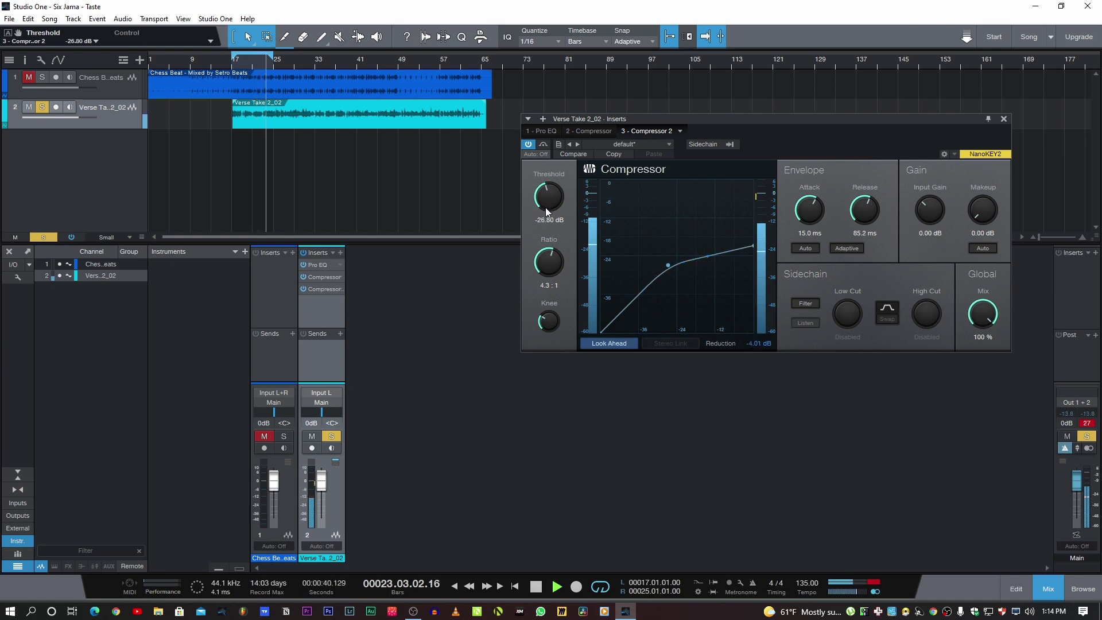
- Set the second compressor's threshold to -25.12 dB and its makeup gain to 5.52 dB
drag(553, 204, 548, 192)
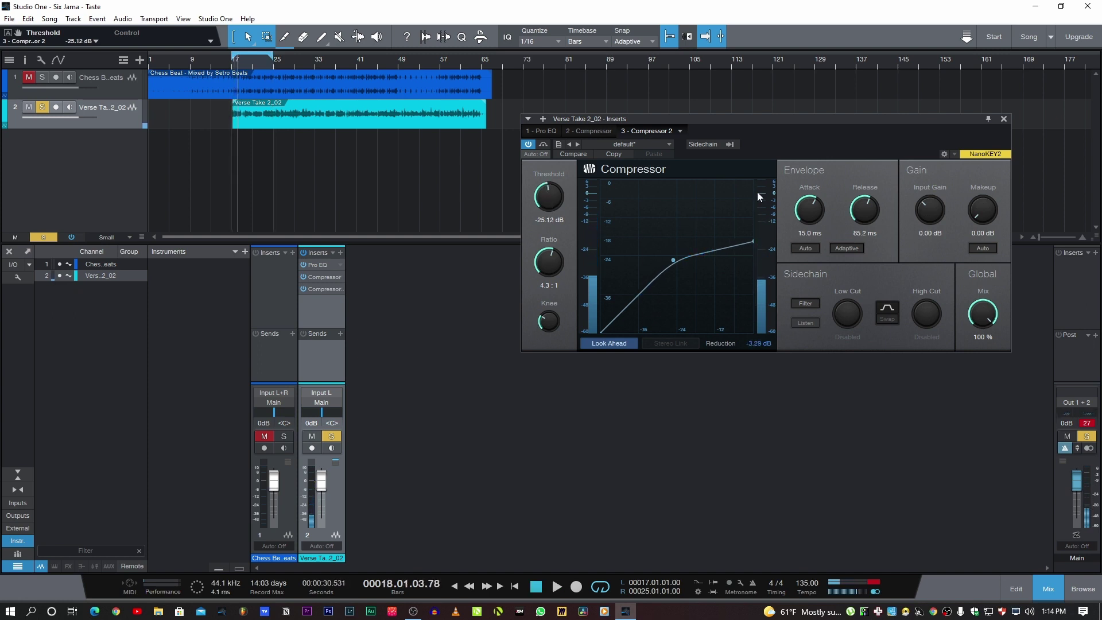
mouse_move(763, 202)
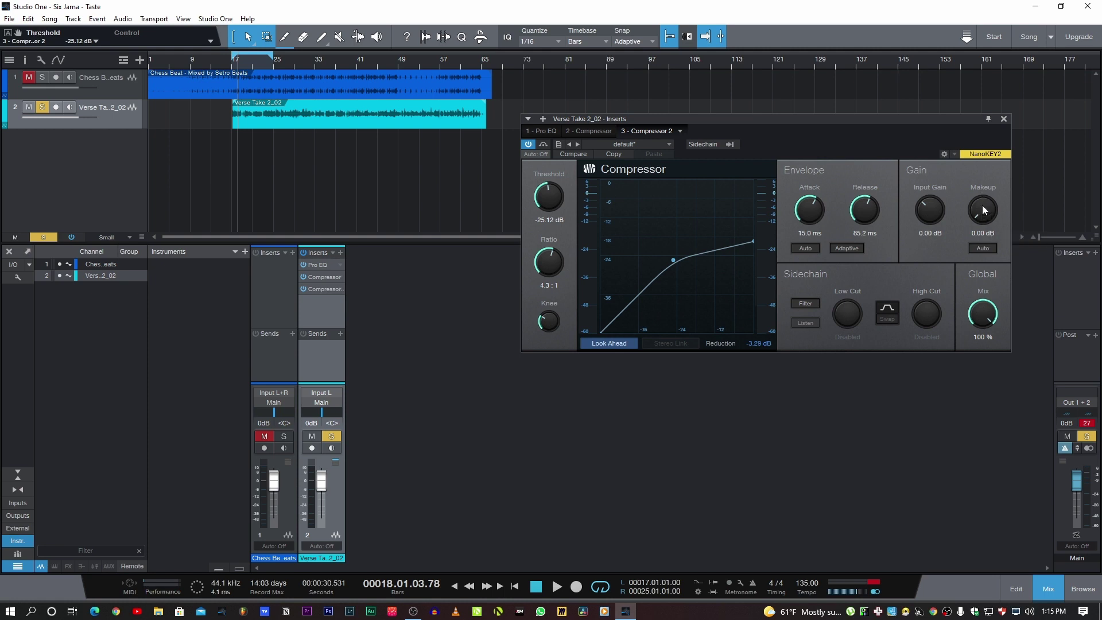
drag(980, 214, 983, 204)
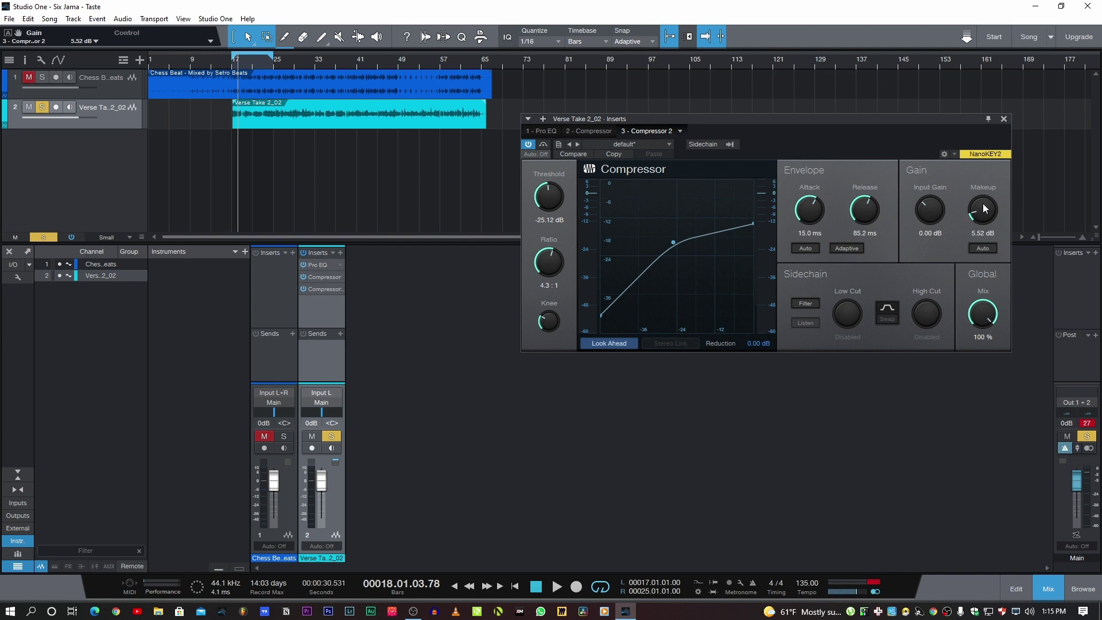
drag(804, 119, 768, 210)
- Play the solo vocal and compare it with the second compressor bypassed and switched back on
key(space)
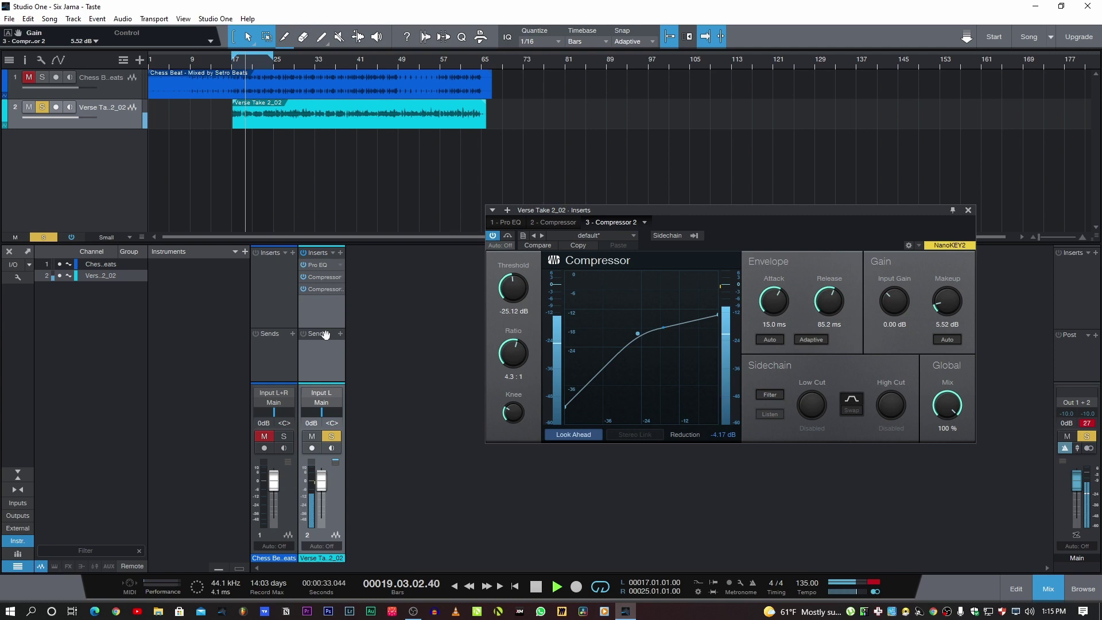
drag(704, 211, 691, 182)
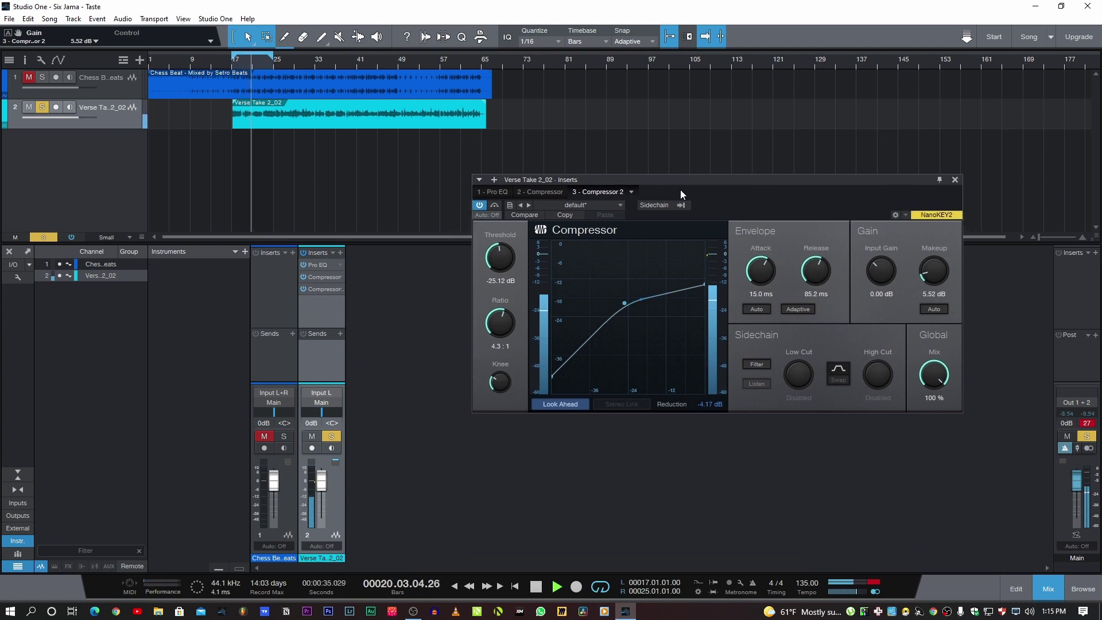
click(480, 206)
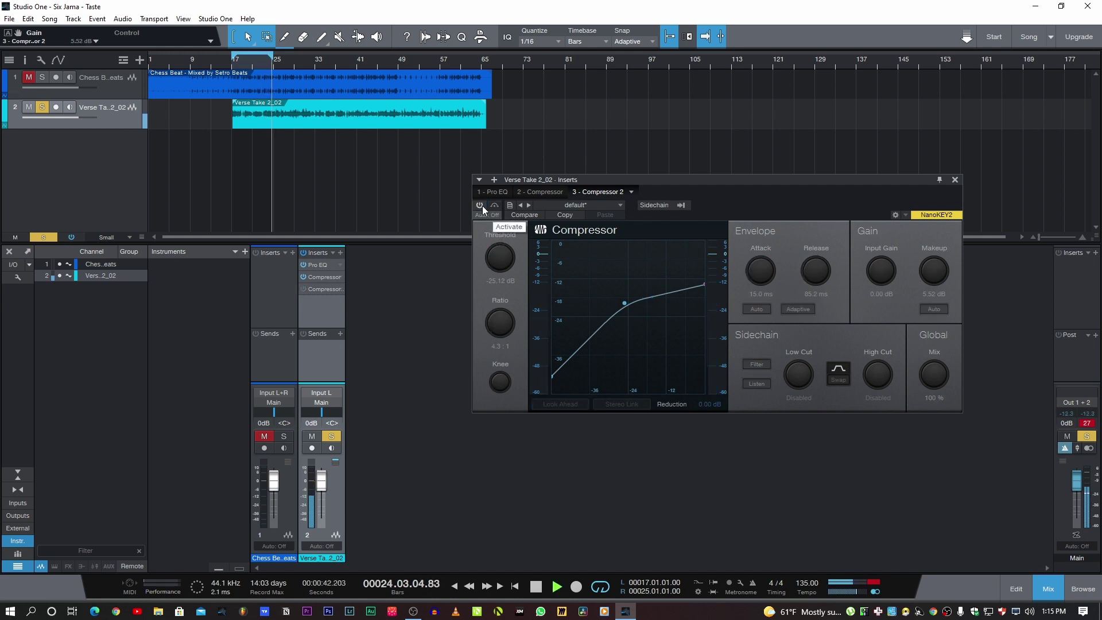
click(481, 205)
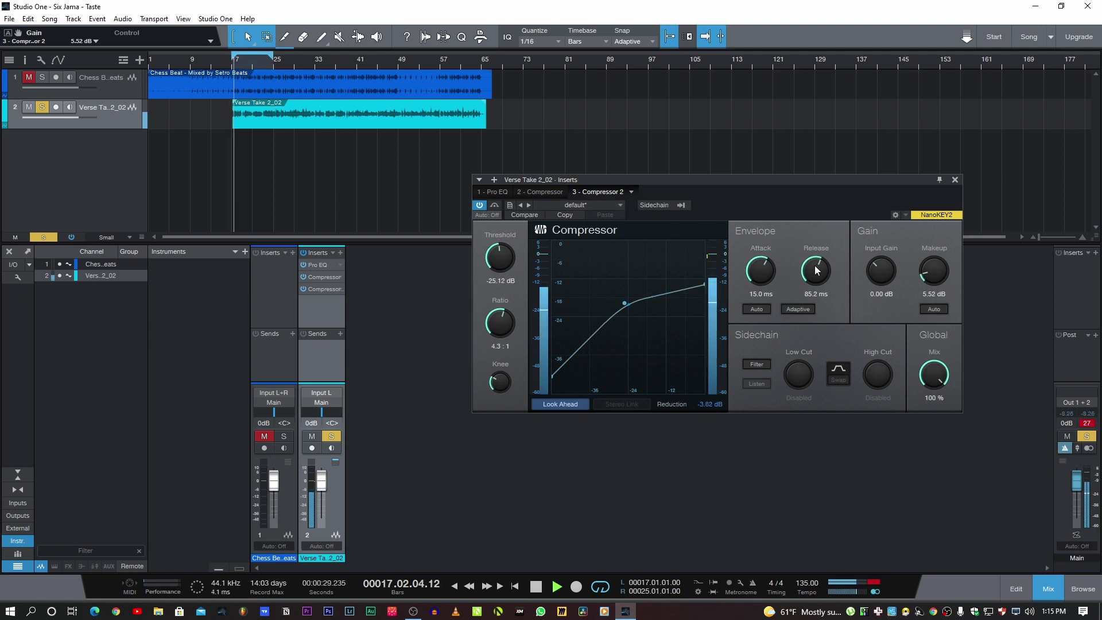
- Lower the second compressor's makeup gain to 5.04 dB, stop playback and close the plug-in window
drag(933, 279, 933, 283)
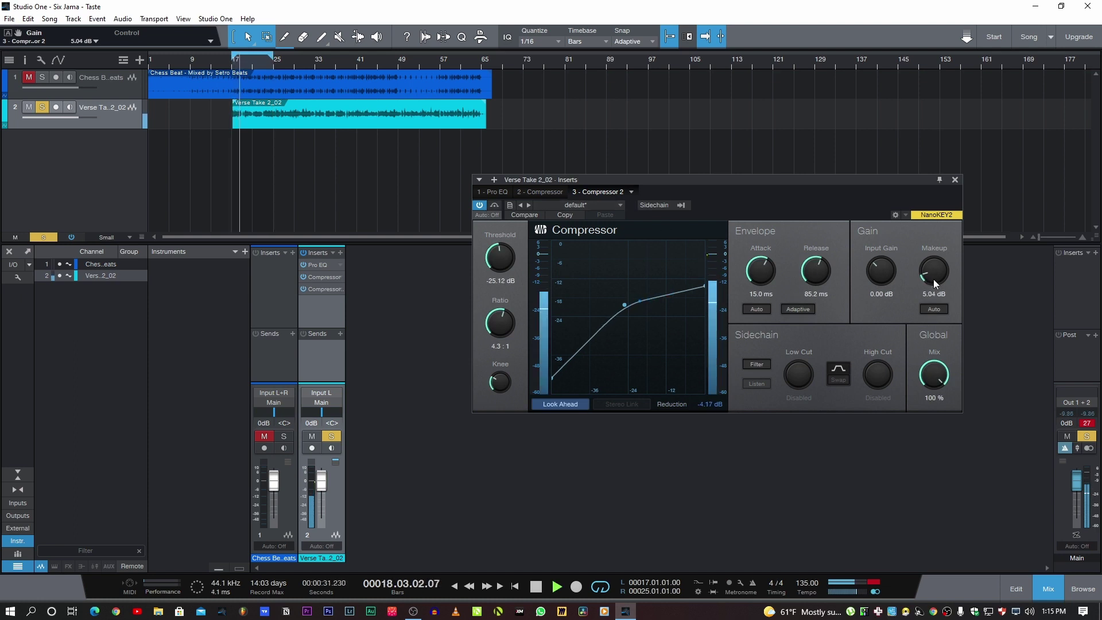
key(space)
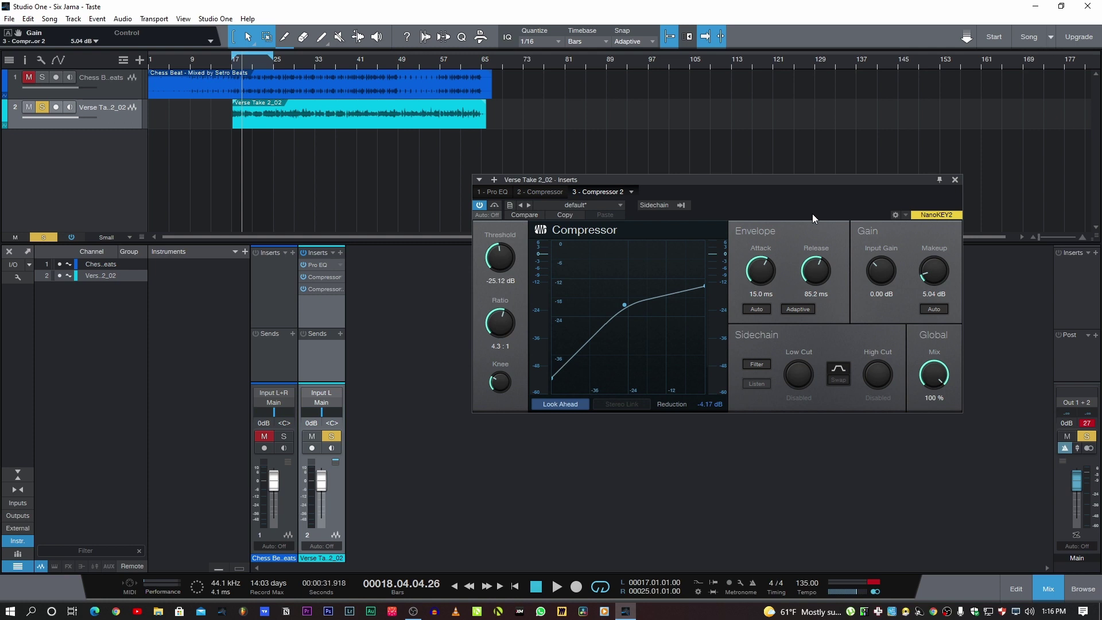
click(956, 181)
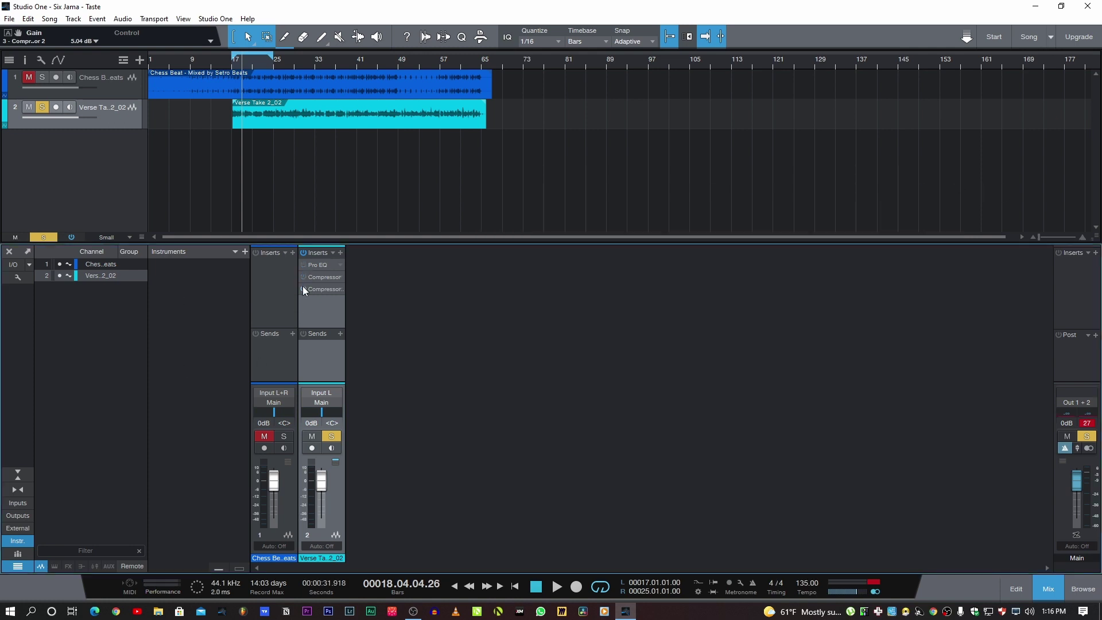
- Play from bar 17 with the verse's inserts bypassed, and unmute and solo the beat to hear both together
click(536, 586)
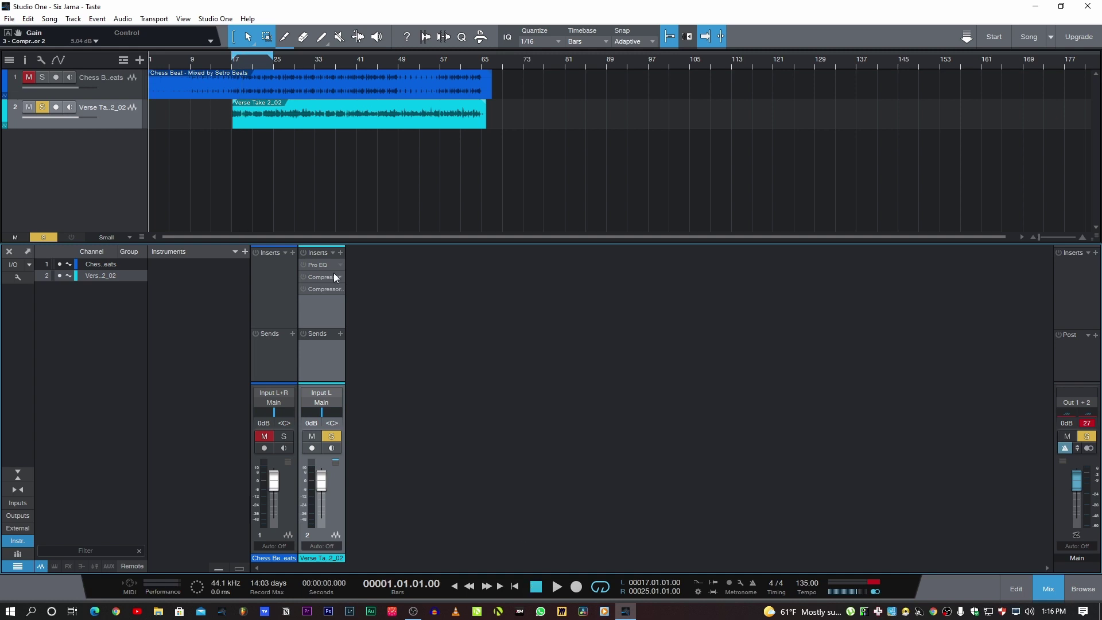
click(229, 63)
key(space)
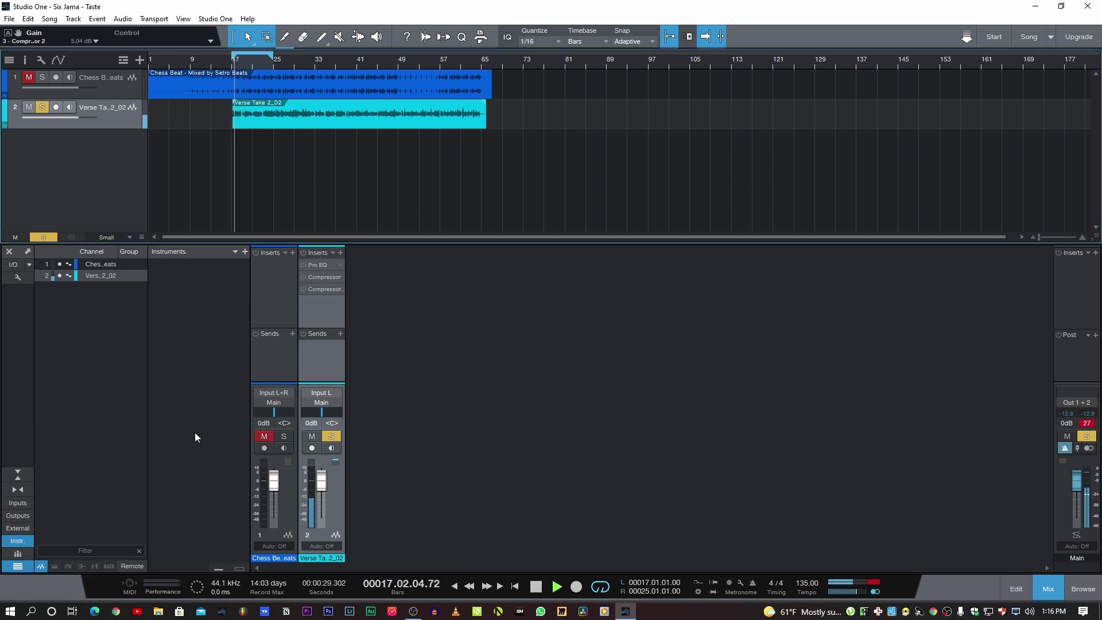
click(264, 436)
click(284, 436)
click(230, 65)
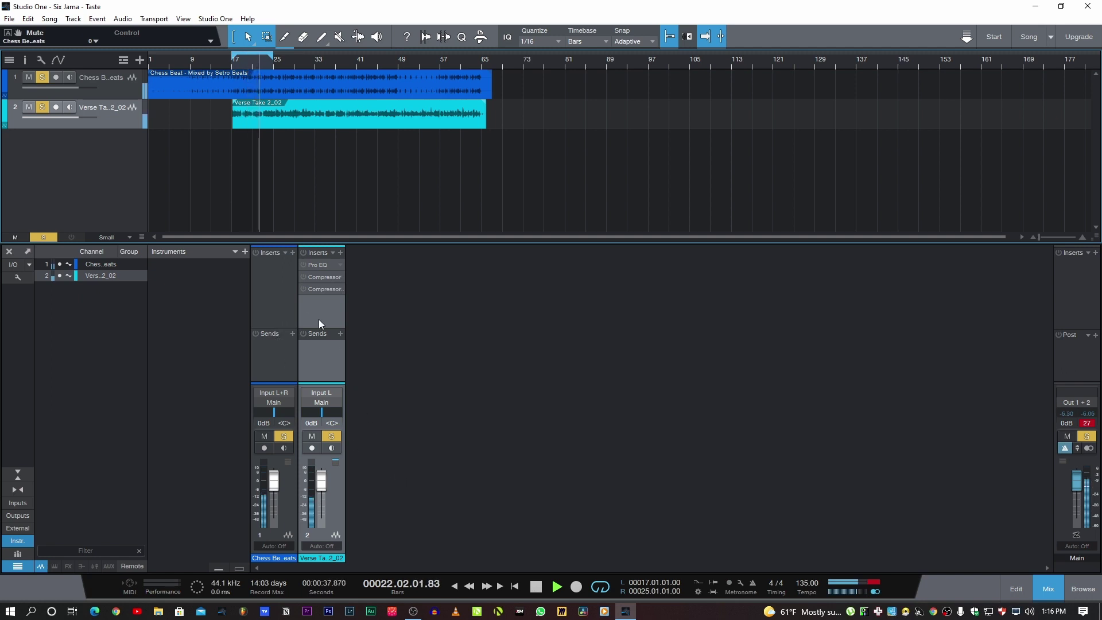
- Switch the verse channel's inserts back on and replay the vocal with the beat from bar 17
key(space)
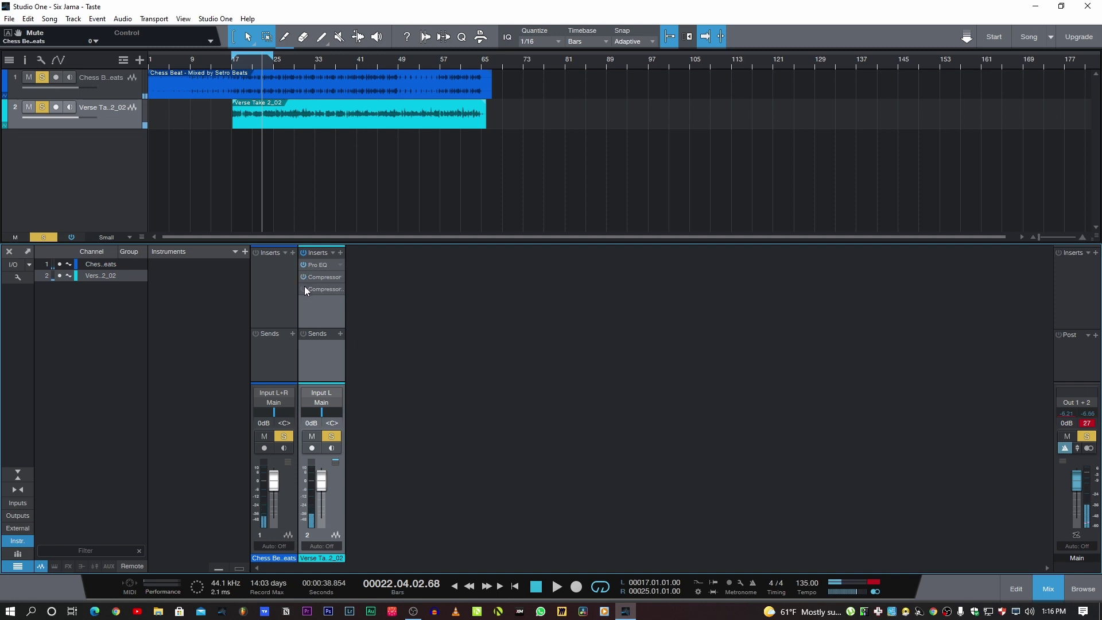
click(230, 64)
key(space)
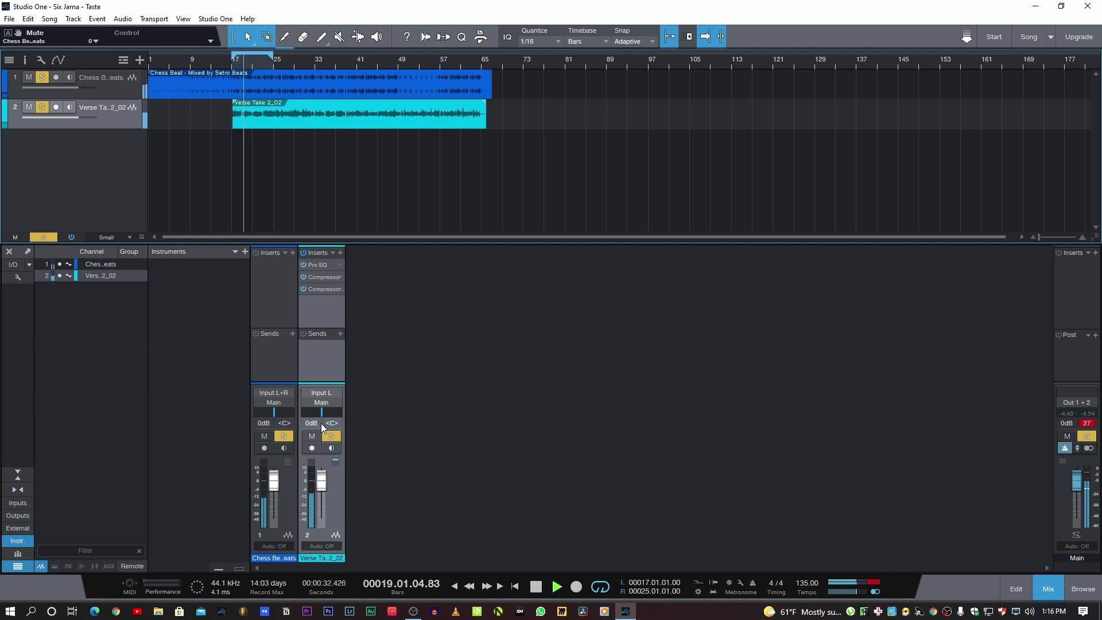
- Lower the de-esser's threshold to -34.46 dB while checking the vocal against the beat, and close the plug-in window
key(space)
click(322, 278)
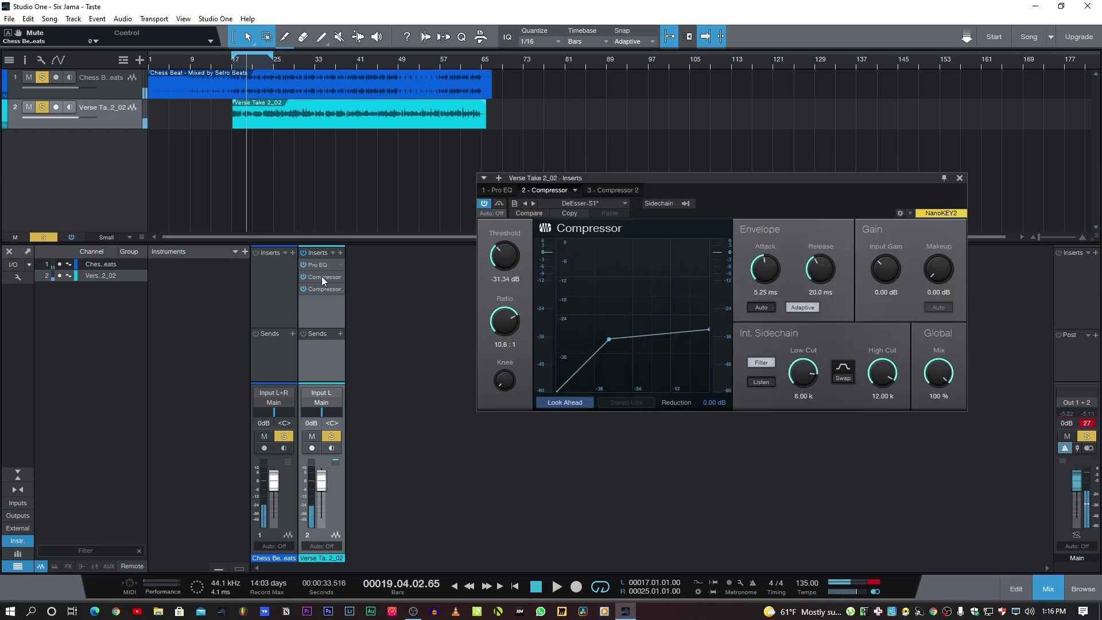
scroll(505, 261, down, 1)
scroll(505, 261, down, 1)
scroll(506, 261, down, 1)
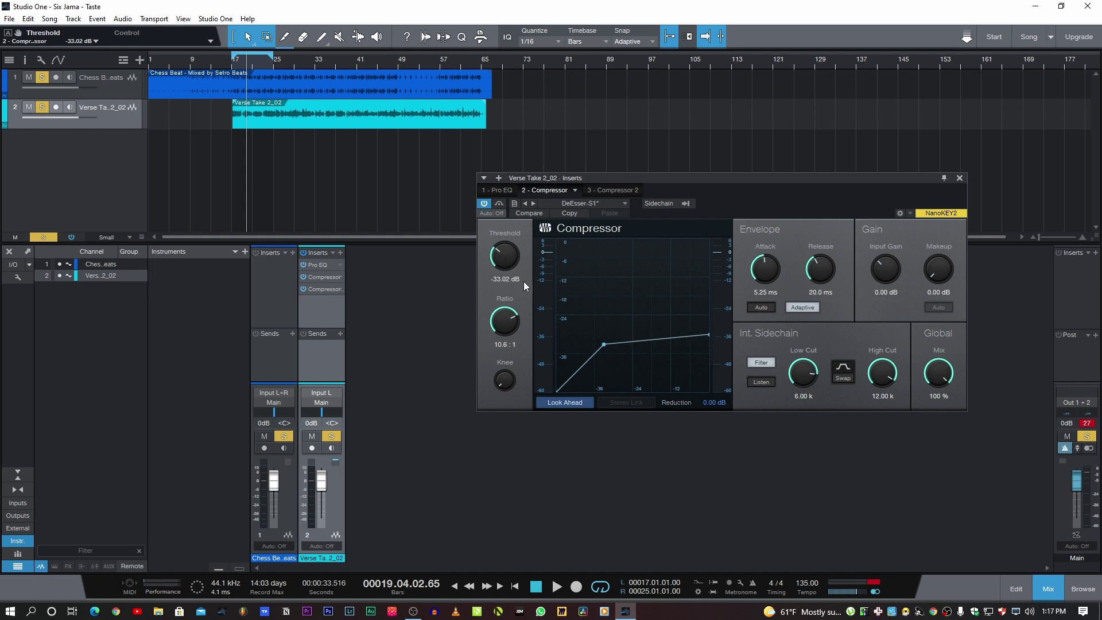
key(space)
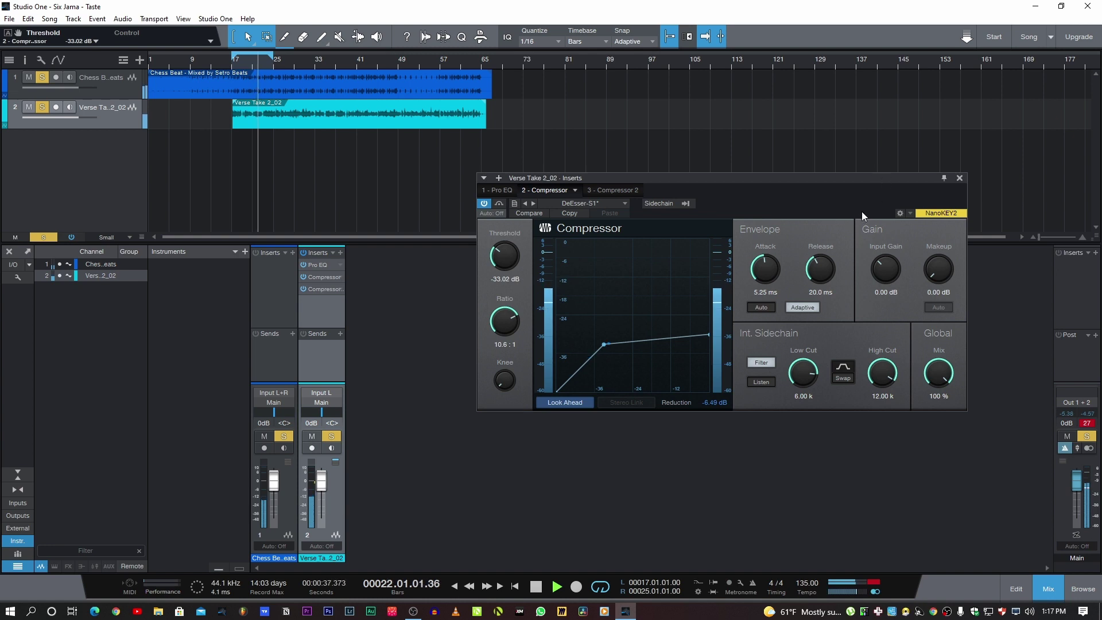
click(959, 178)
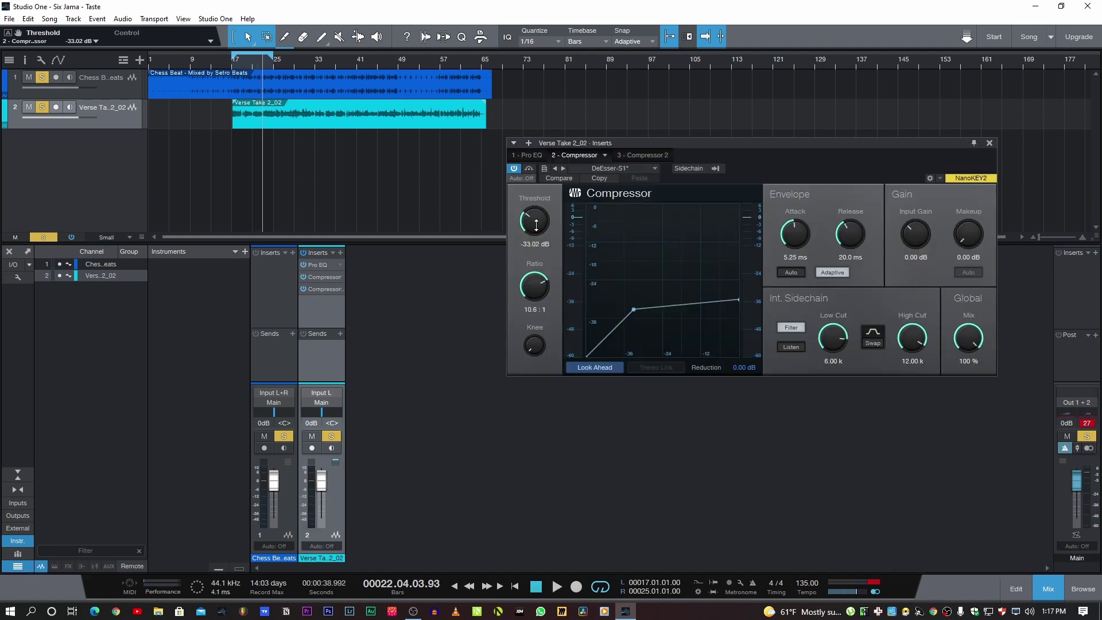
drag(534, 225, 535, 226)
key(space)
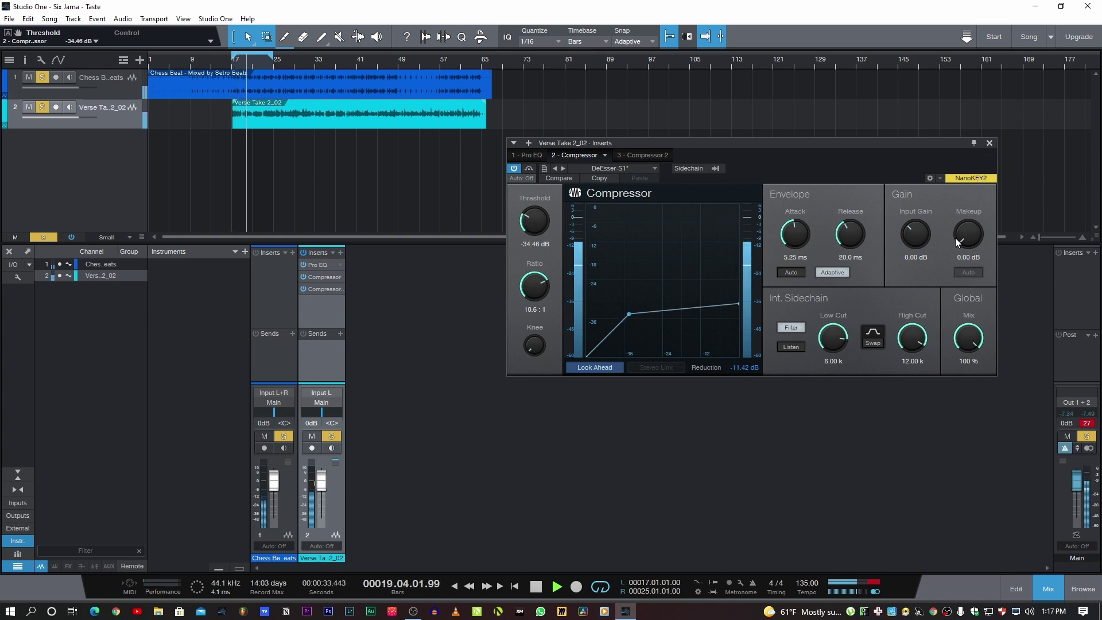
click(988, 144)
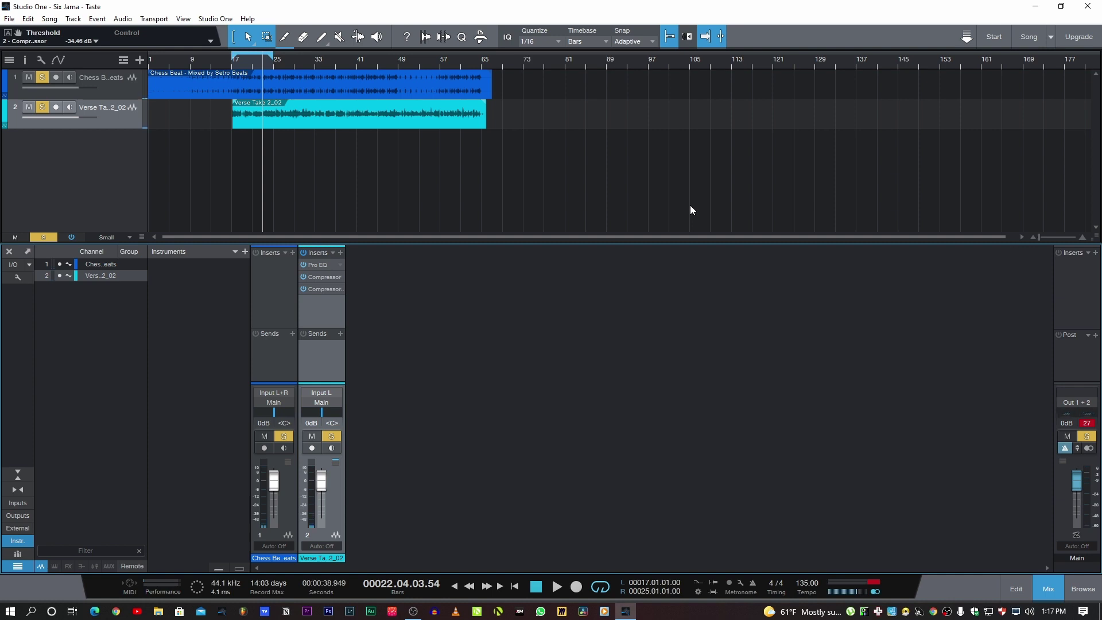
key(space)
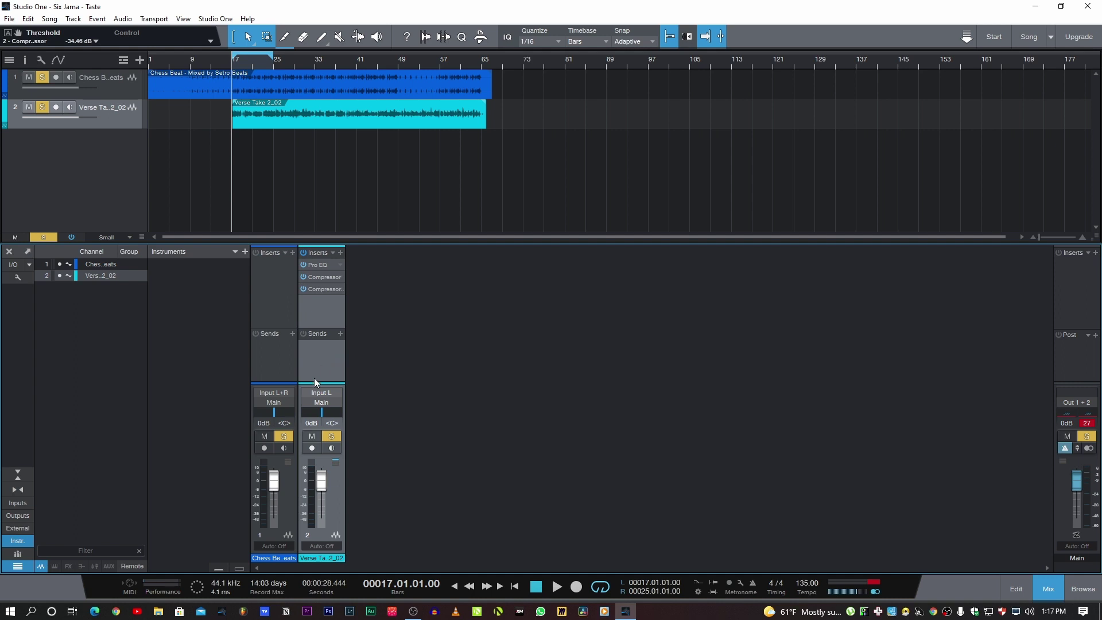
- Add an FX channel as a send on the verse channel and name it Reverb
click(340, 334)
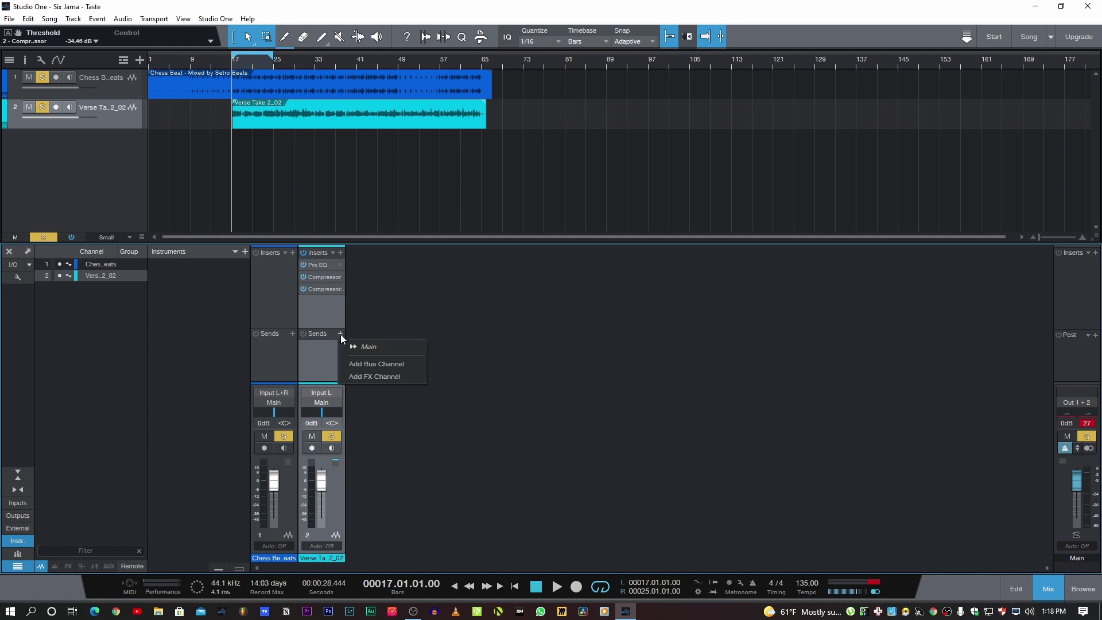
click(363, 376)
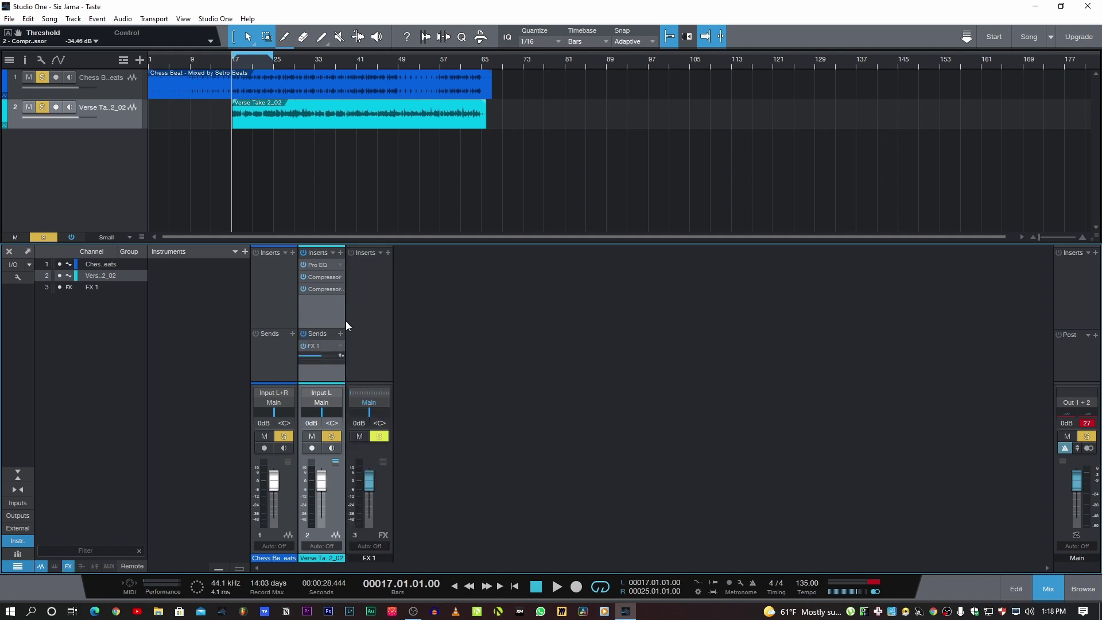
double_click(366, 558)
text(S)
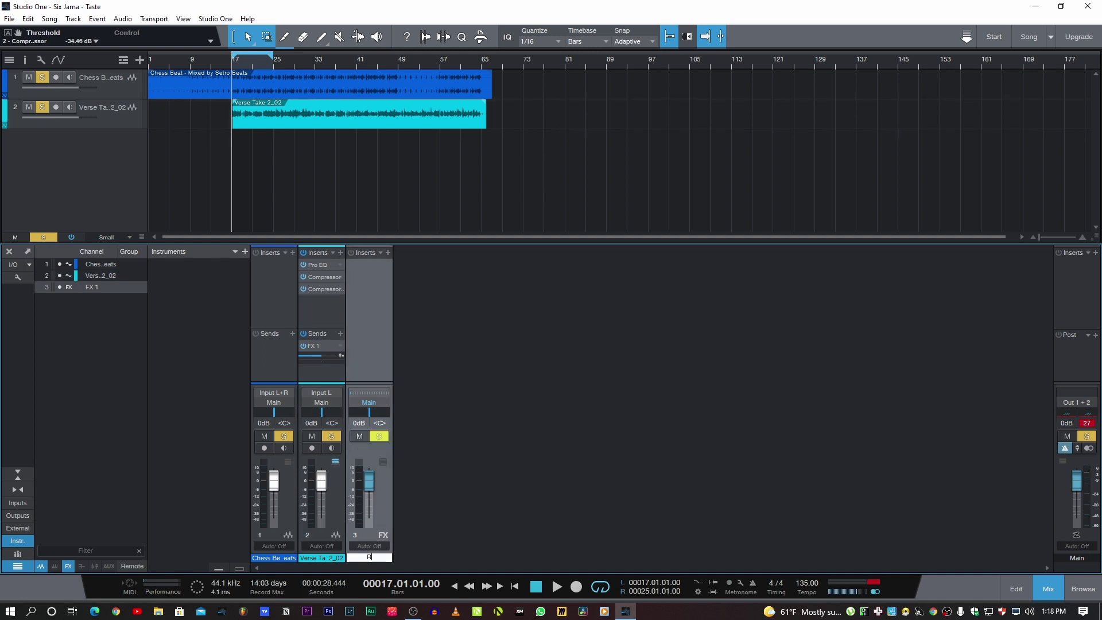
text(everb)
key(Return)
- Insert Room Reverb on the Reverb channel and move its window clear of the mixer channels
click(387, 253)
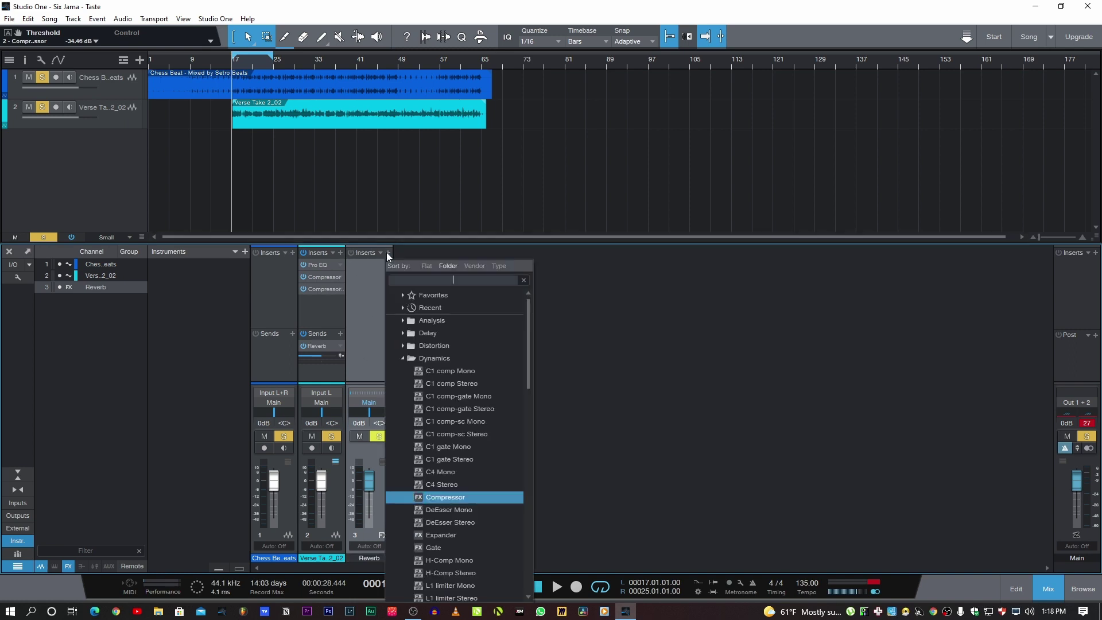
click(402, 356)
click(402, 472)
scroll(402, 474, down, 3)
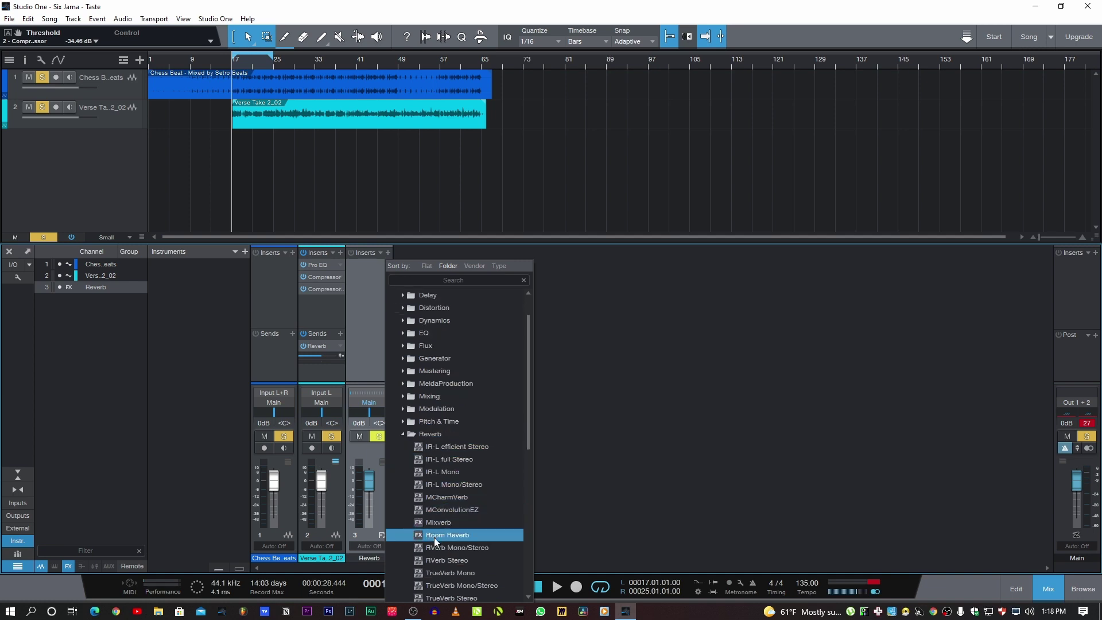
scroll(435, 540, down, 1)
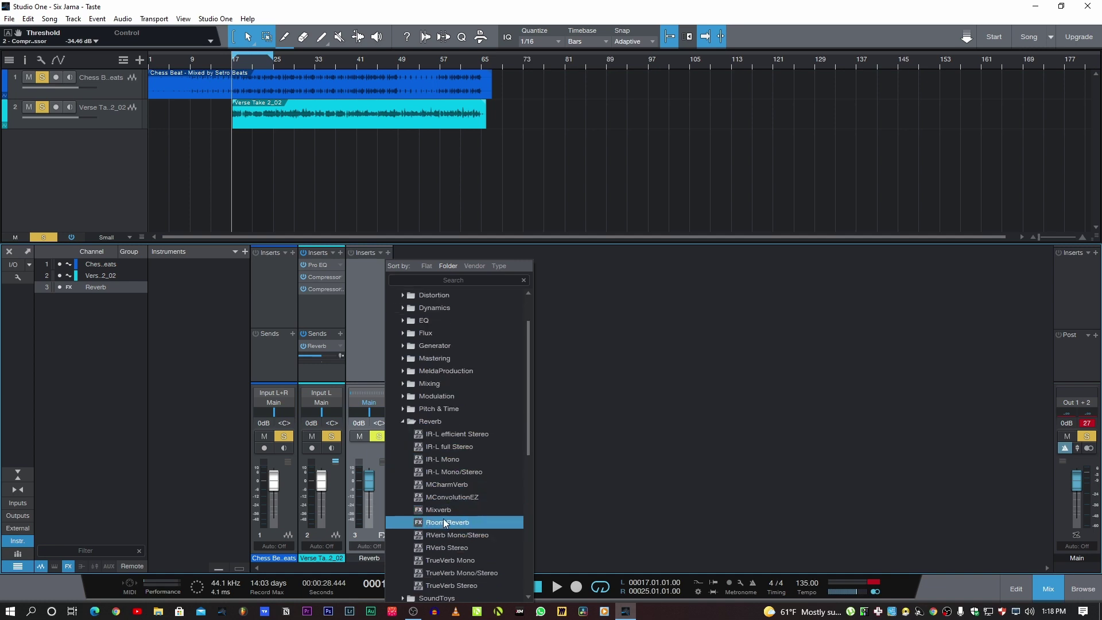
click(442, 521)
drag(645, 142, 757, 120)
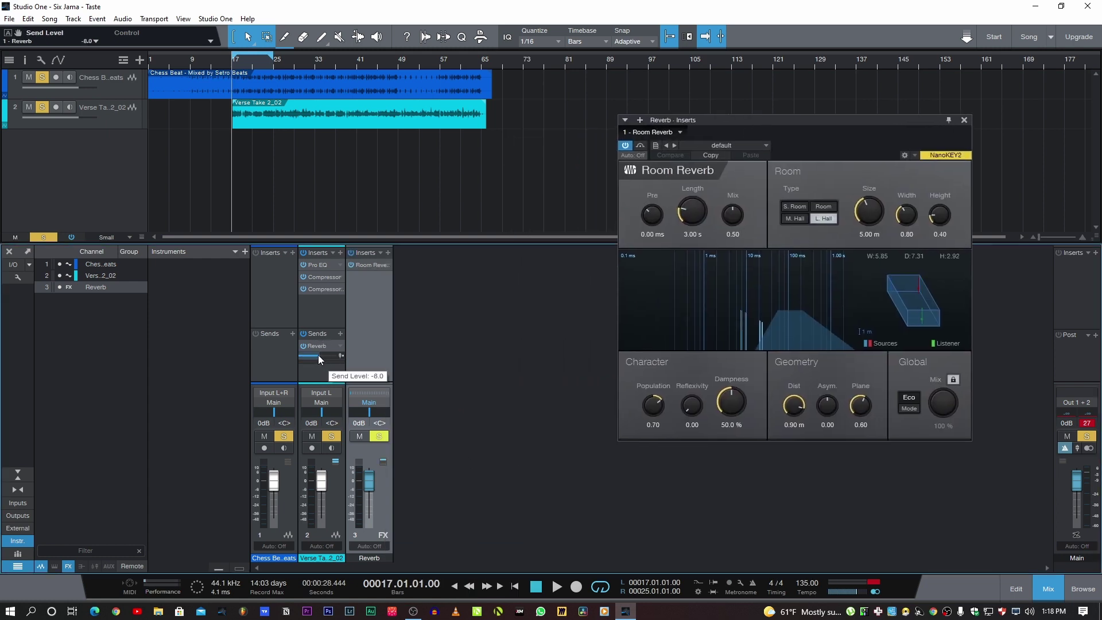
- Unsolo and mute the beat, and lower the verse's Reverb send level to -25.5 dB while auditioning the vocal
click(283, 436)
key(space)
click(264, 436)
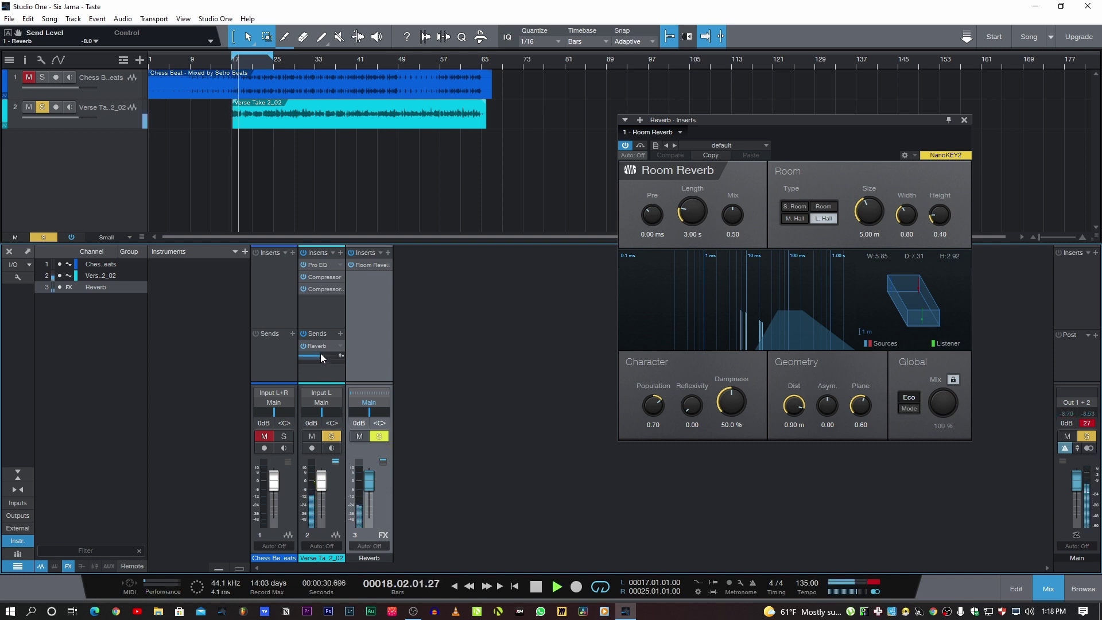
mouse_move(320, 353)
key(space)
drag(320, 354, 310, 357)
key(space)
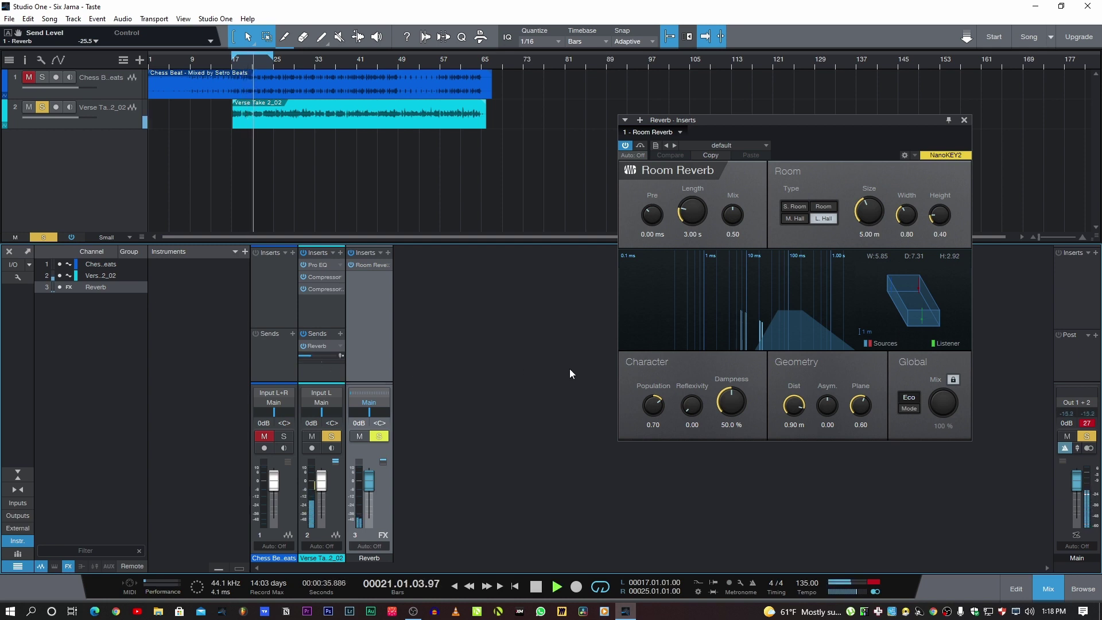
- Try Room Reverb lengths of 1.50 s and 50.00 s, playing the vocal to hear the longer tail
key(space)
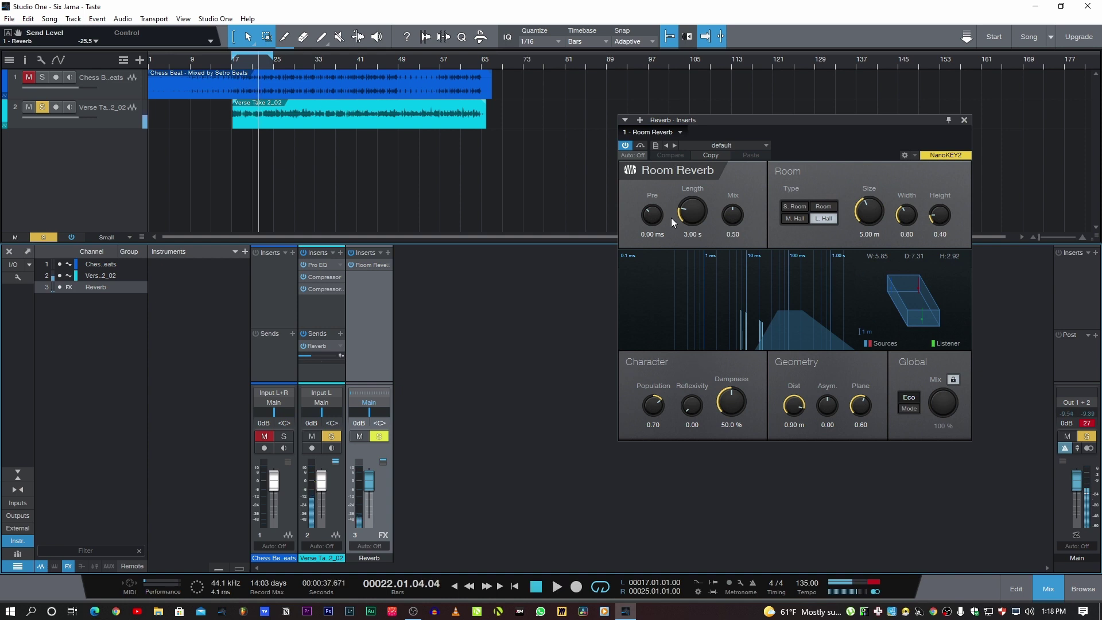
mouse_move(685, 224)
mouse_down()
mouse_move(699, 207)
mouse_move(694, 214)
mouse_up()
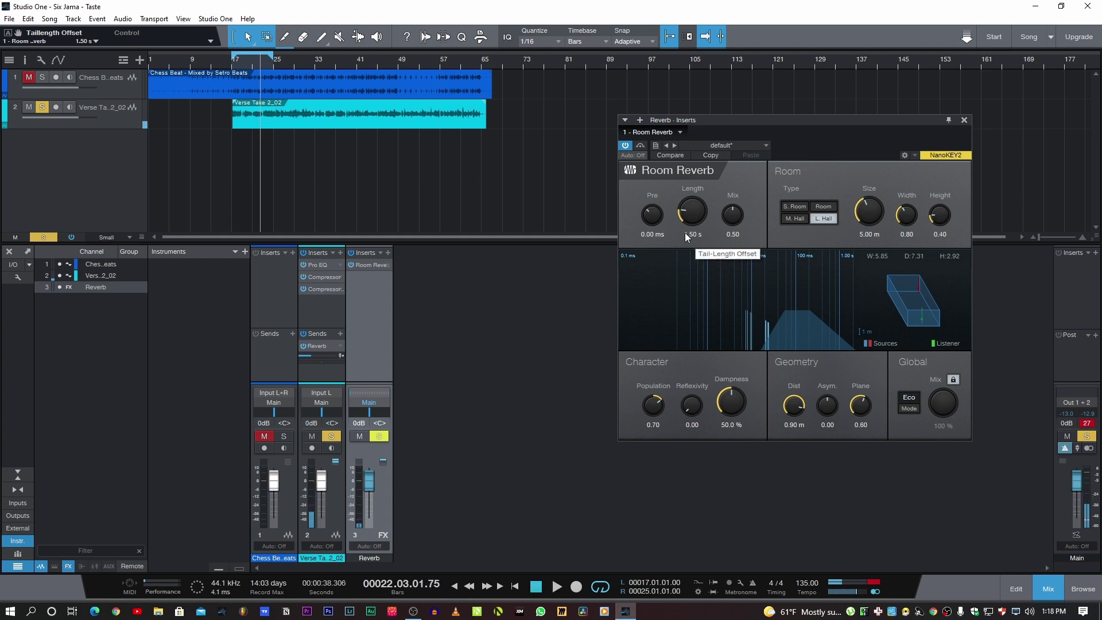
drag(698, 223, 698, 190)
key(space)
key(space)
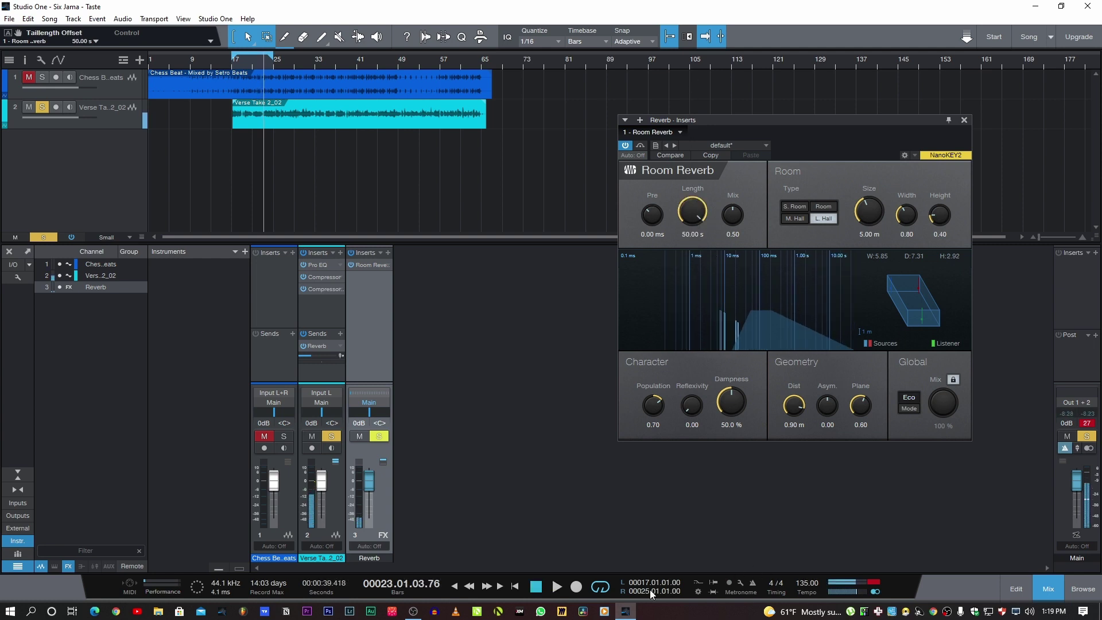
- Set the Room Reverb length to 1.50 ms after sweeping it, and play the vocal from bar 17
click(235, 71)
drag(692, 210, 683, 294)
drag(686, 244, 687, 210)
click(691, 234)
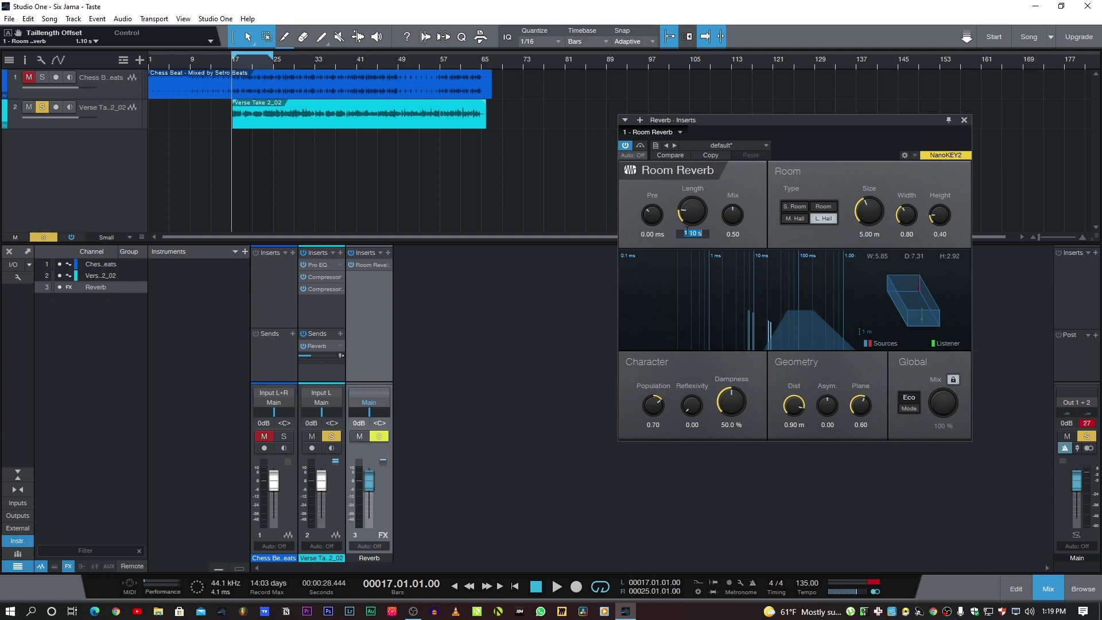
text(1.50)
key(Return)
key(space)
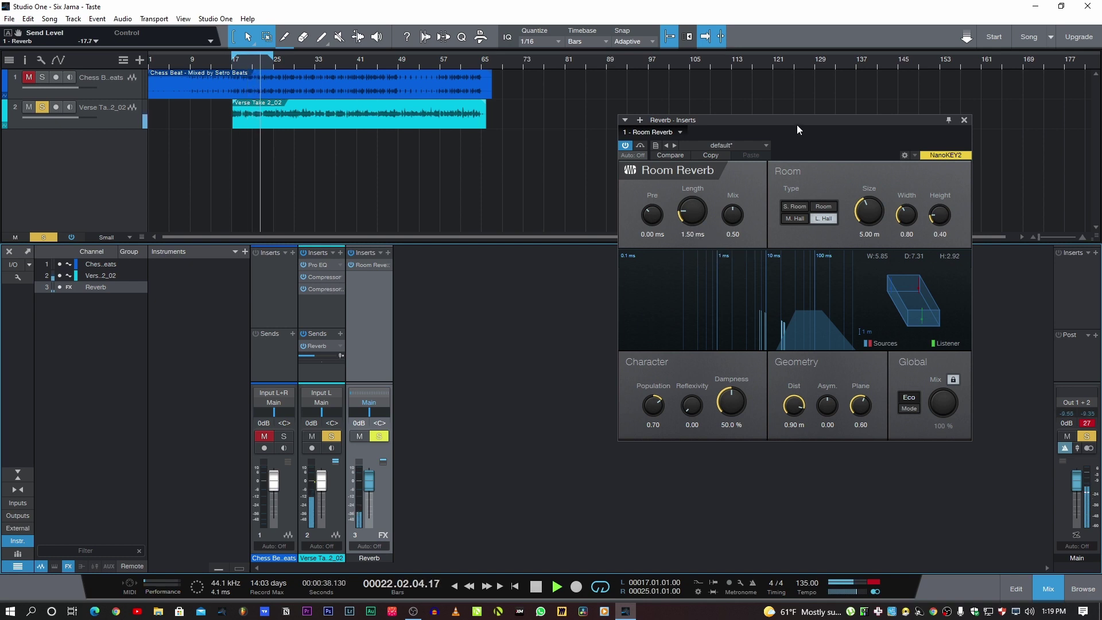
- Shift the Room Reverb window slightly and raise the room size to about 12.06 m while auditioning the vocal
drag(794, 121, 771, 118)
key(space)
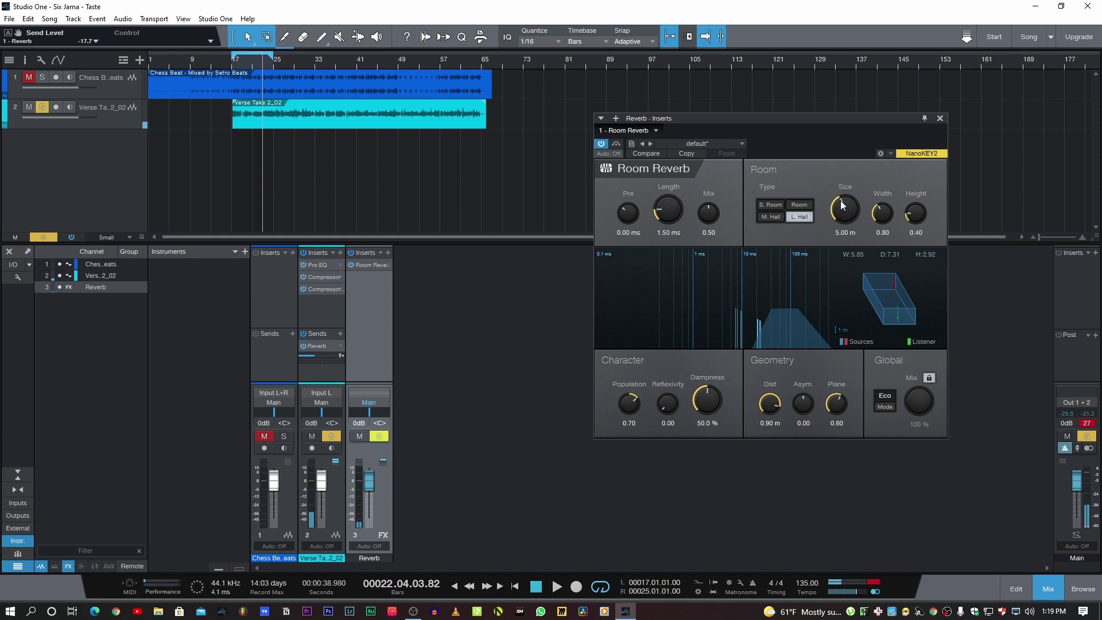
drag(842, 202, 840, 211)
key(space)
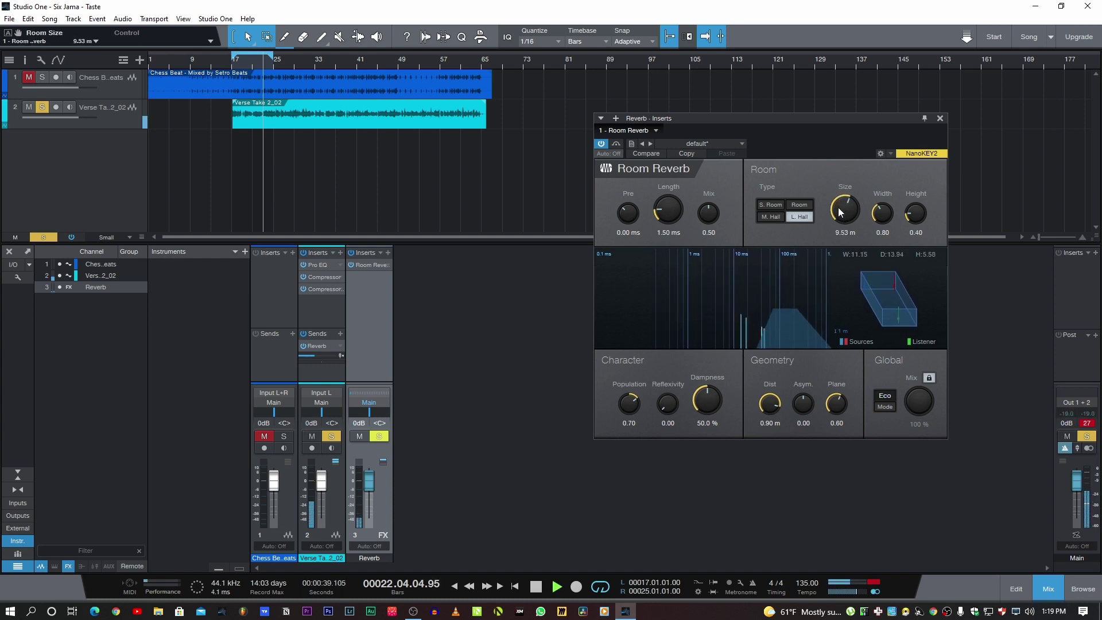
mouse_move(840, 211)
mouse_down()
mouse_move(840, 199)
mouse_move(842, 211)
mouse_up()
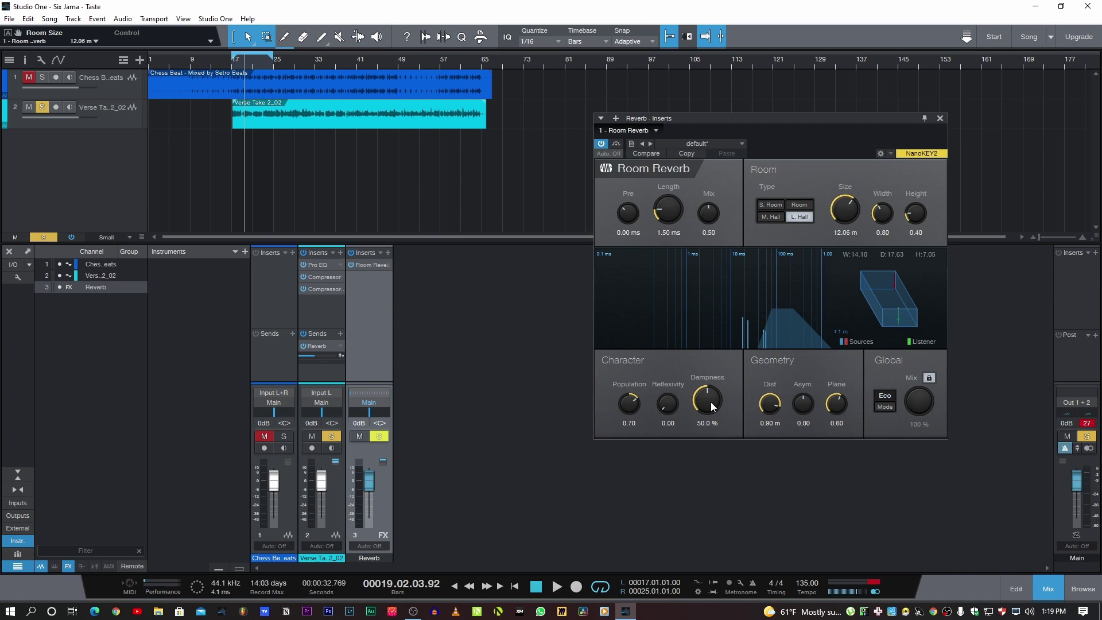
- Try Room Reverb dampness at 100% and 41%, and settle on 52% while playing the vocal
drag(705, 404, 714, 277)
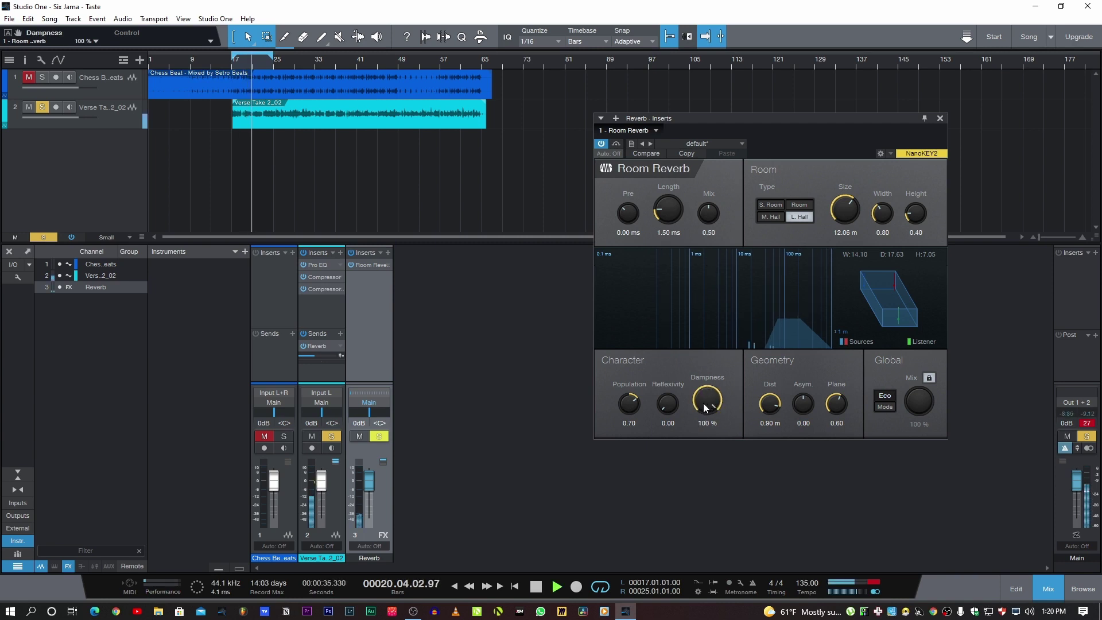
key(space)
drag(705, 406, 697, 460)
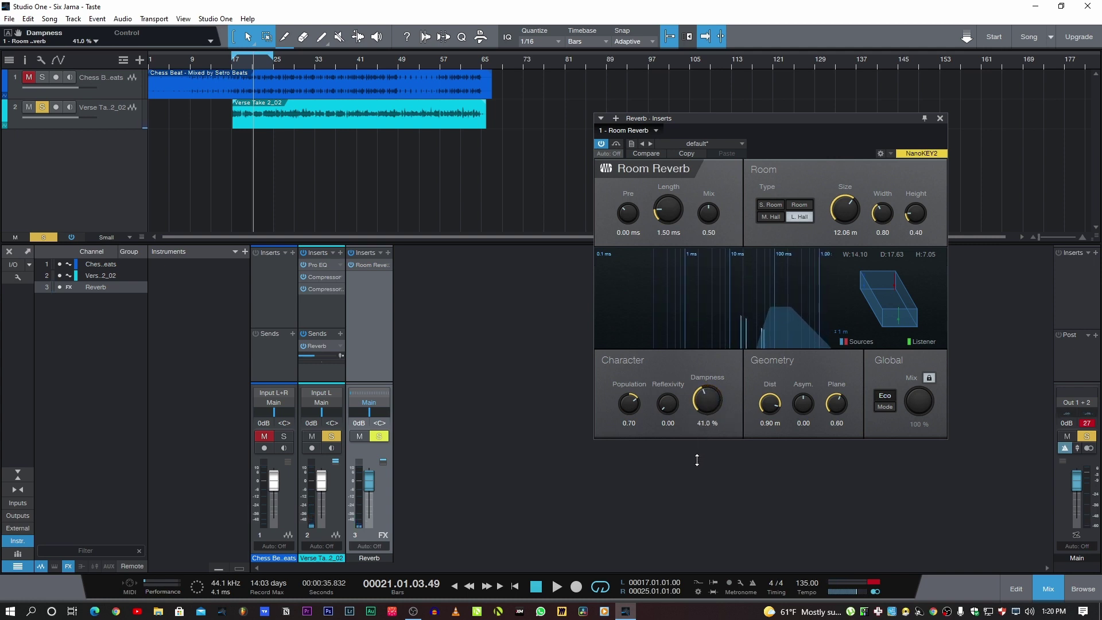
key(space)
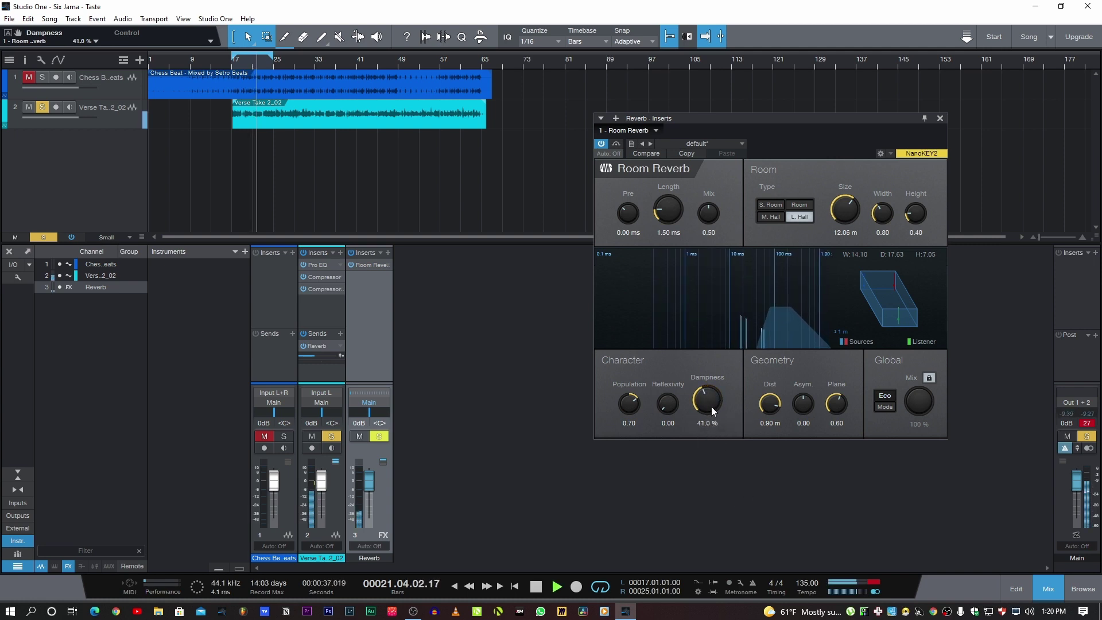
drag(705, 405, 711, 398)
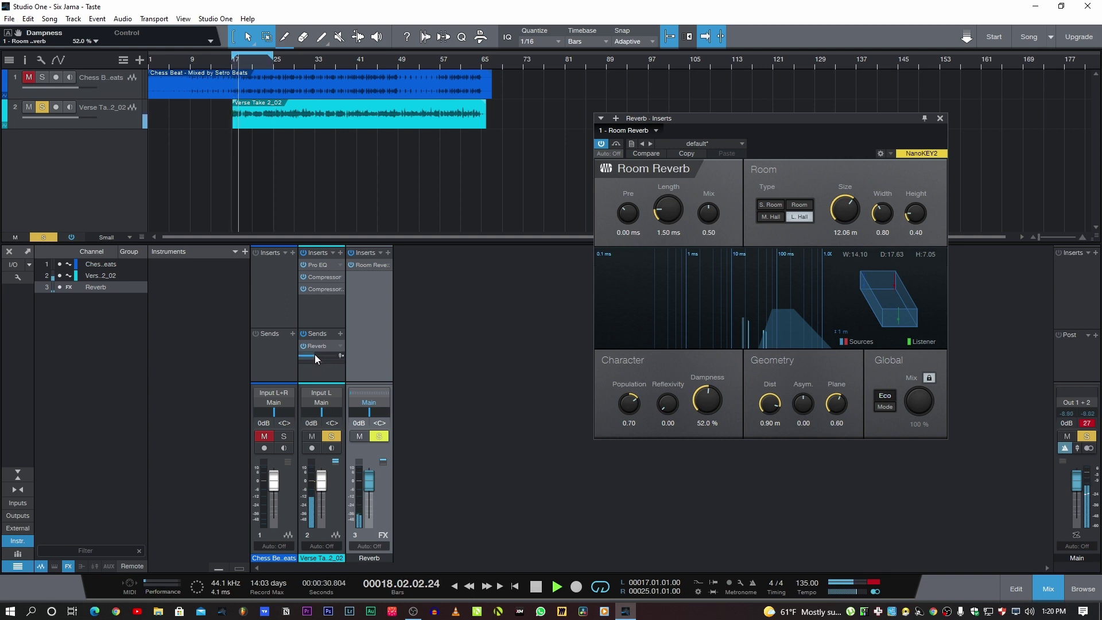
- Try verse Reverb send levels of about -28.1, -22.9 and -19.2 dB while playing the vocal
drag(313, 356, 308, 356)
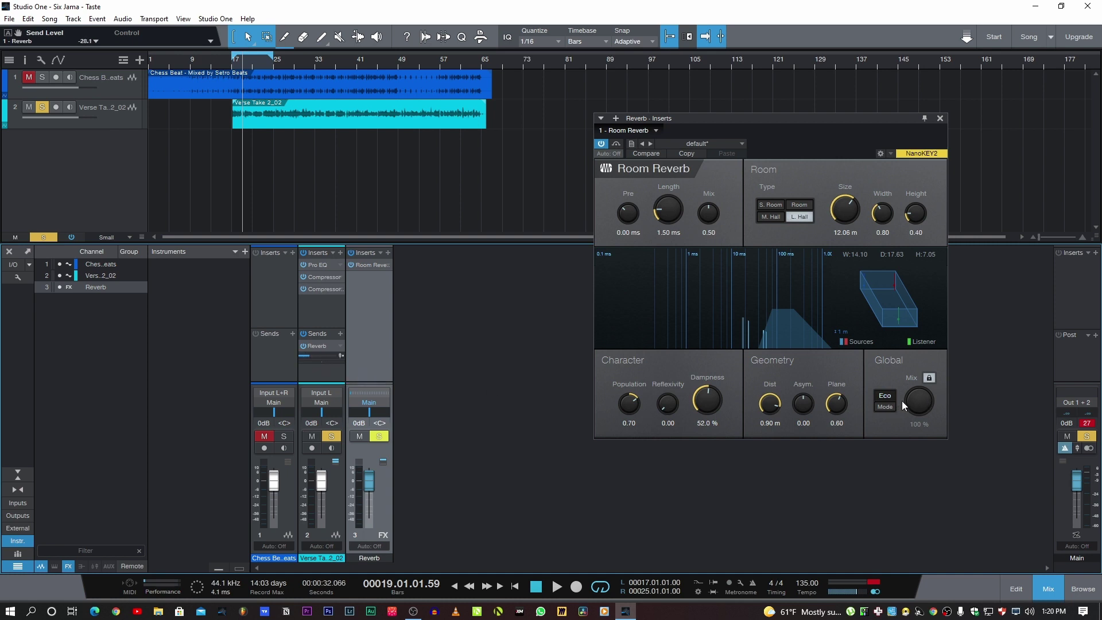
mouse_move(310, 354)
mouse_down()
mouse_move(327, 355)
mouse_move(310, 355)
mouse_up()
key(space)
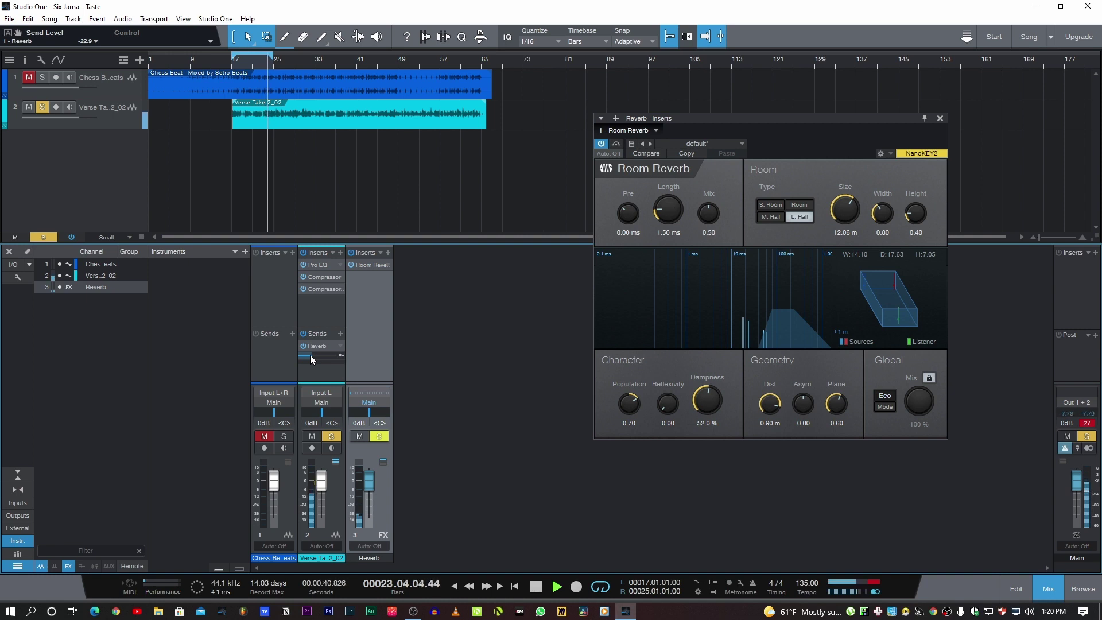
drag(312, 356, 314, 356)
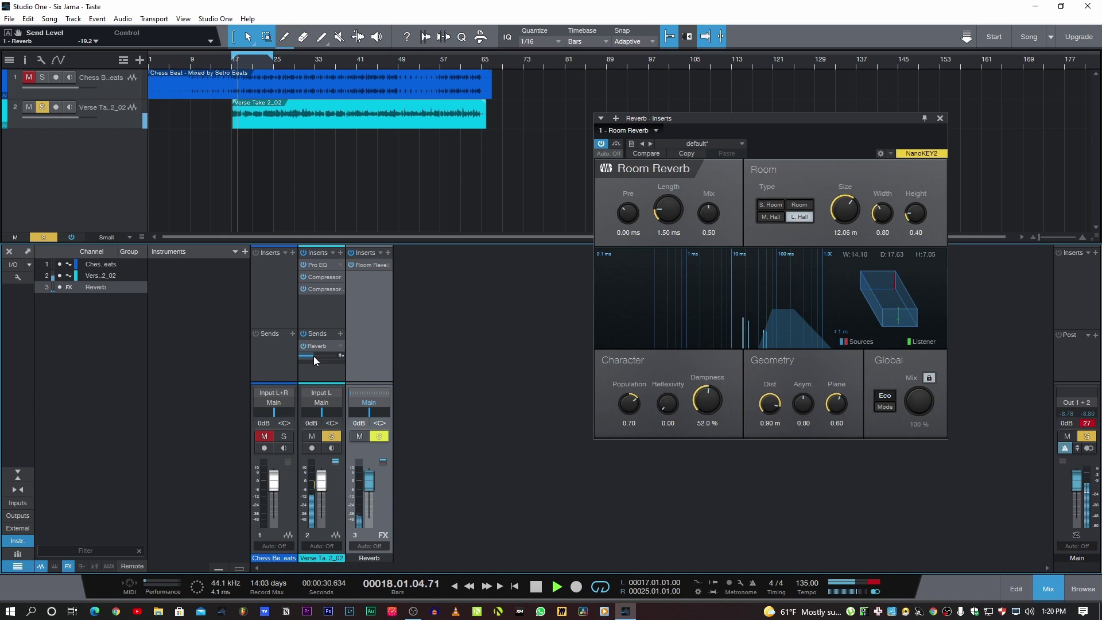
- Set the Room Reverb length to 2.00 ms and play the vocal
click(667, 231)
key(space)
text(2)
key(Return)
key(space)
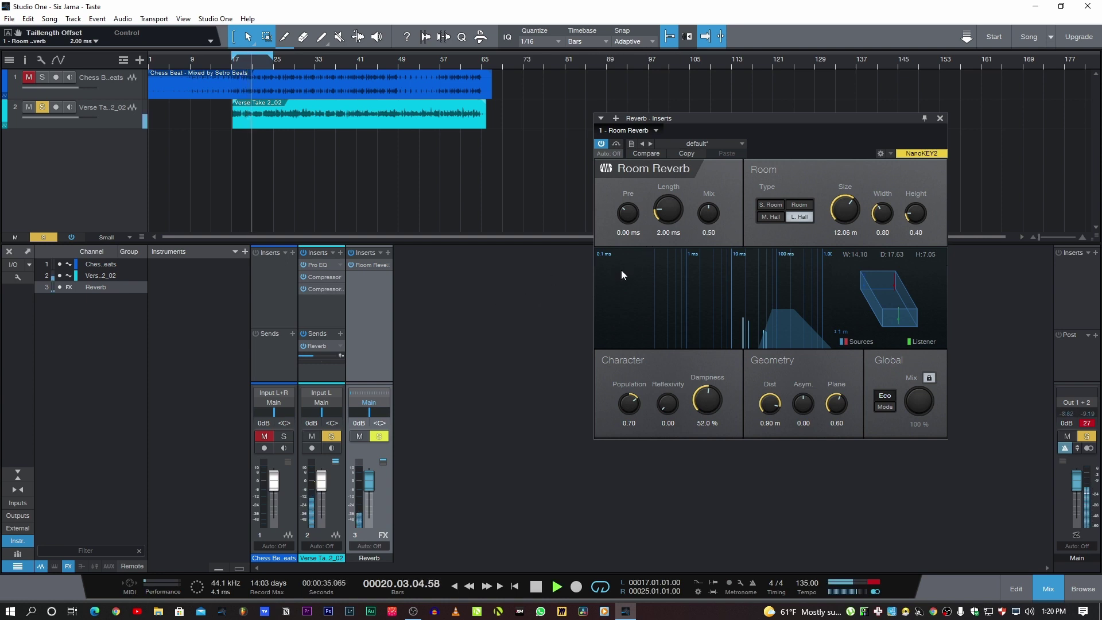
- Lower the verse's Reverb send level to about -23.2 dB and play the vocal
key(space)
drag(313, 356, 312, 356)
key(space)
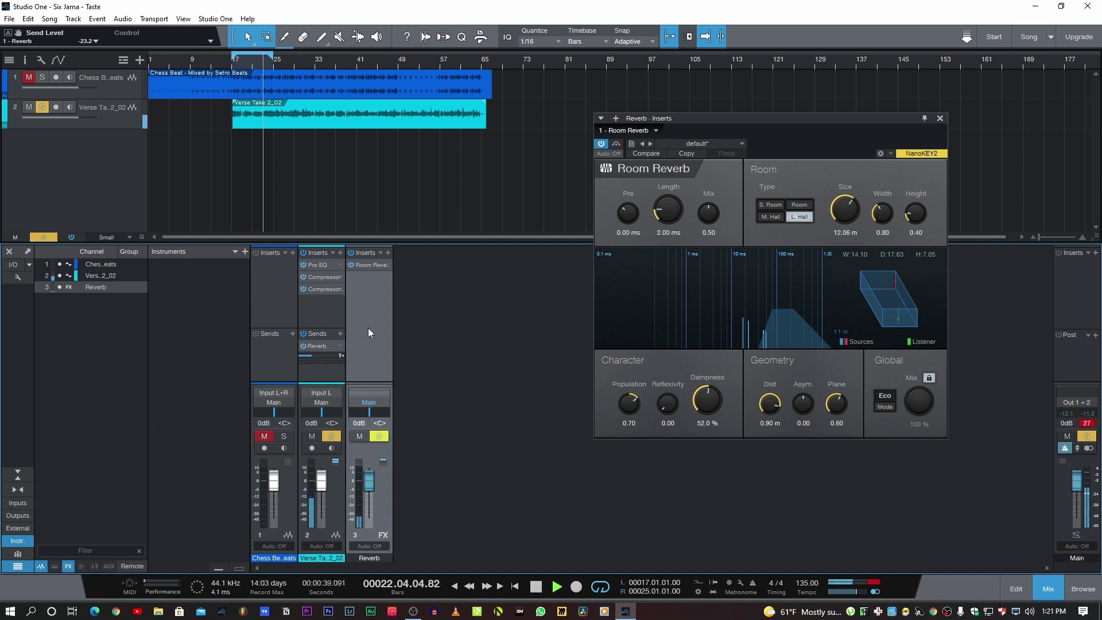
- Unmute and solo the beat to hear it together with the verse vocal
click(264, 436)
click(284, 436)
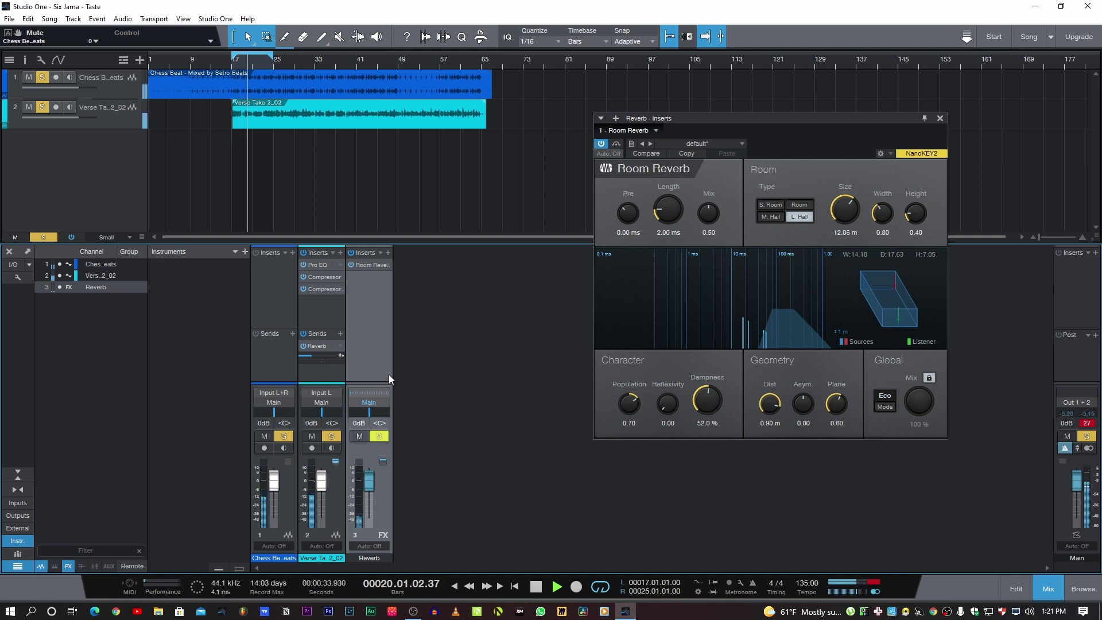
key(space)
- Bypass the verse's Reverb send and all its inserts, and play from bar 17 to hear the unprocessed vocal
click(302, 347)
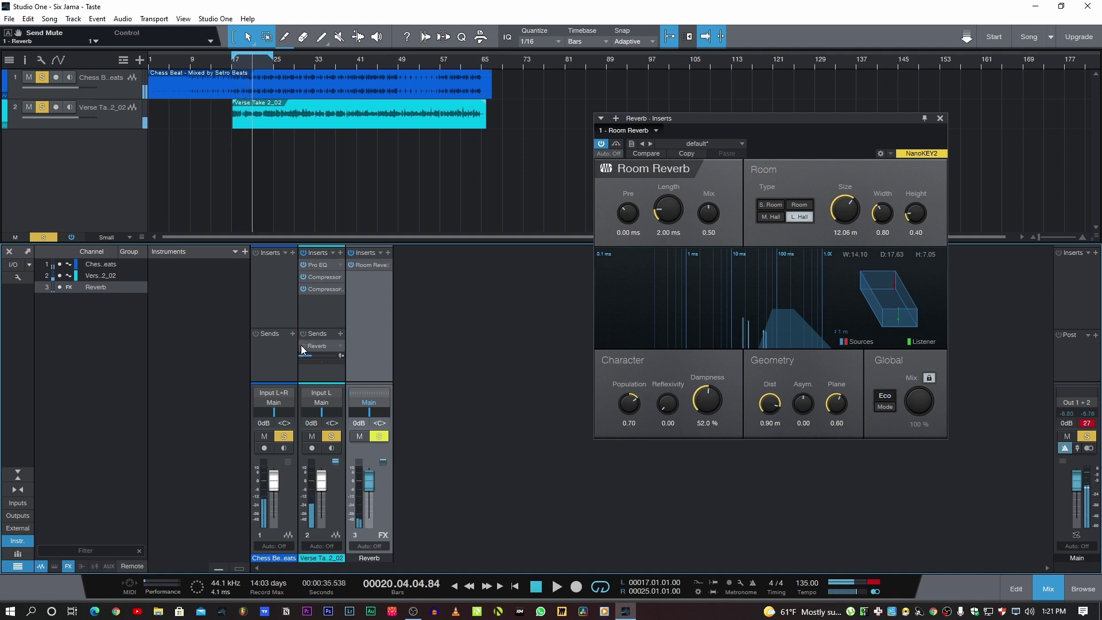
click(303, 264)
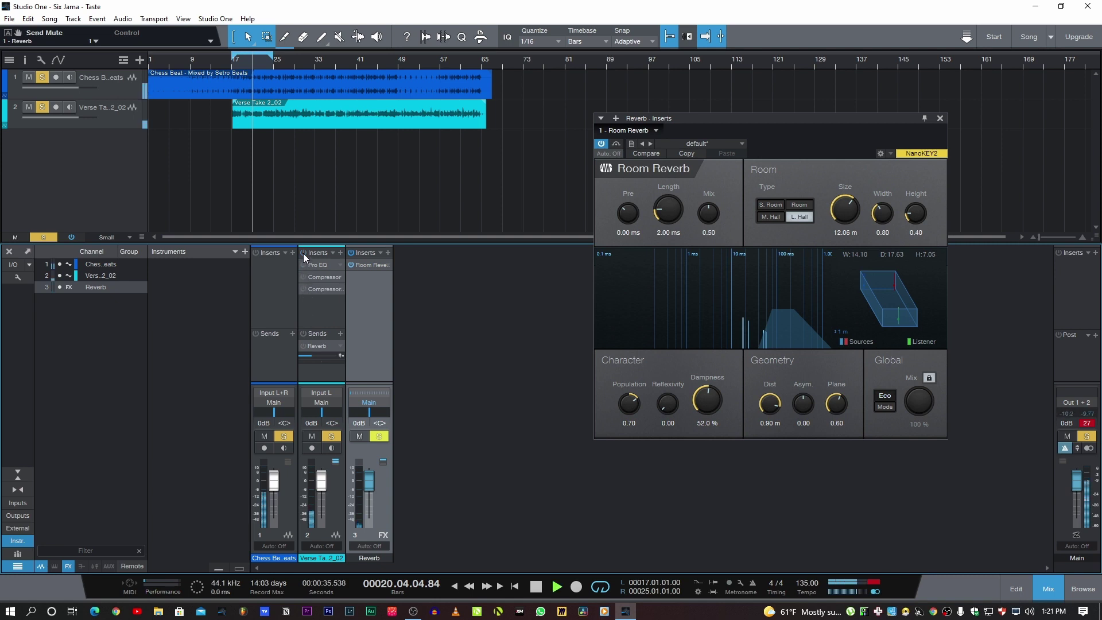
click(231, 60)
key(space)
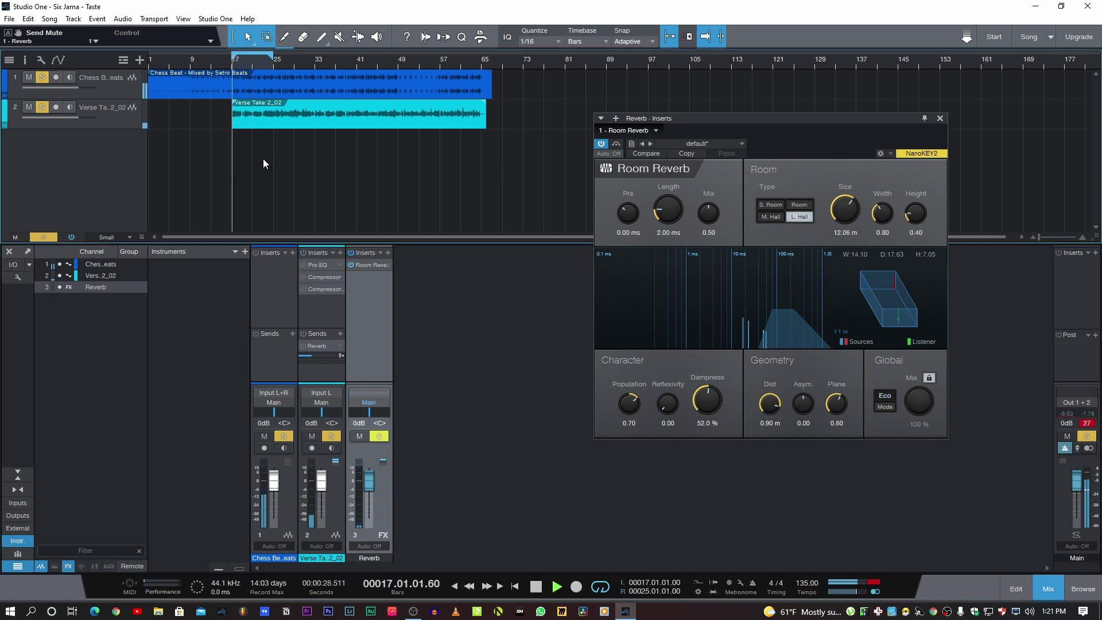
key(space)
- Reactivate the verse's inserts and Reverb send, replay the mix from bar 17, and close the Room Reverb window
click(232, 61)
click(303, 265)
key(space)
click(304, 335)
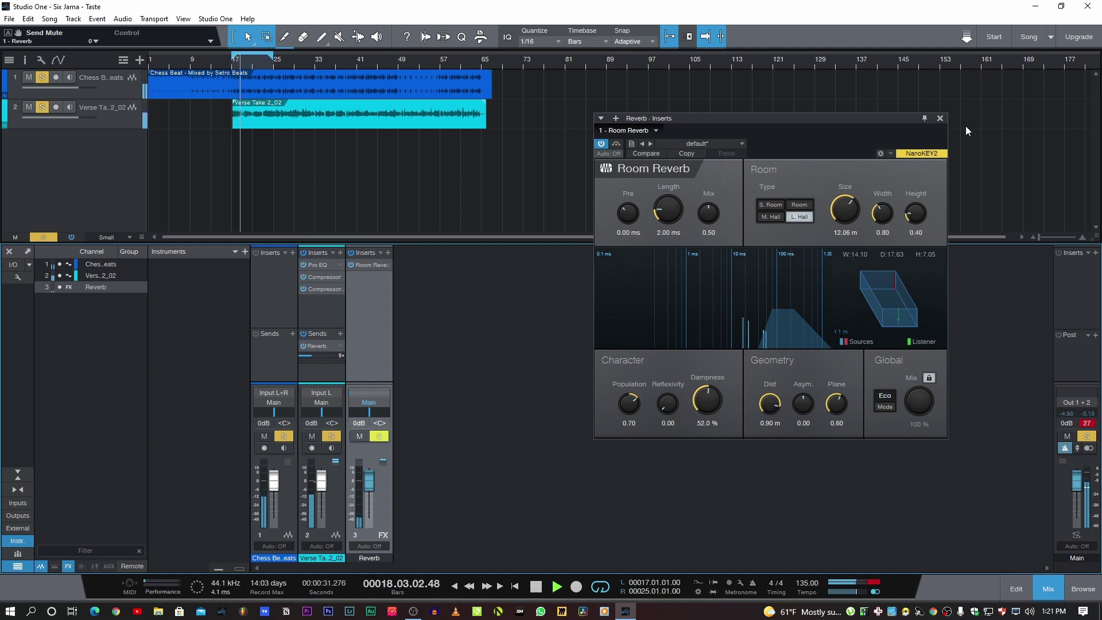
click(939, 118)
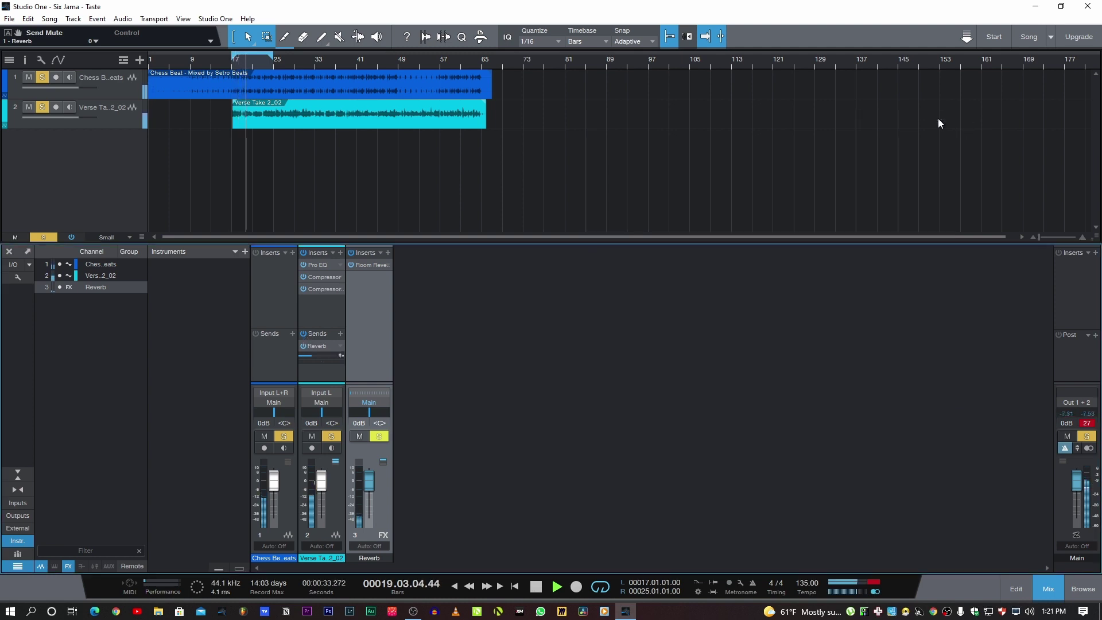